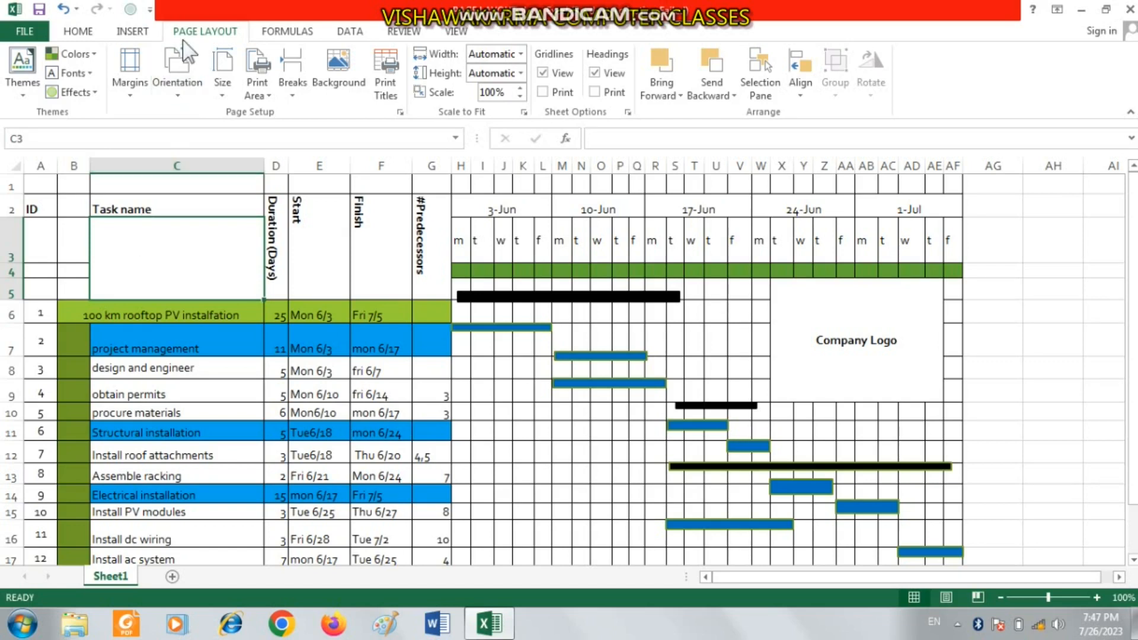
# Apply the Facet theme to the workbook
pyautogui.click(17, 91)
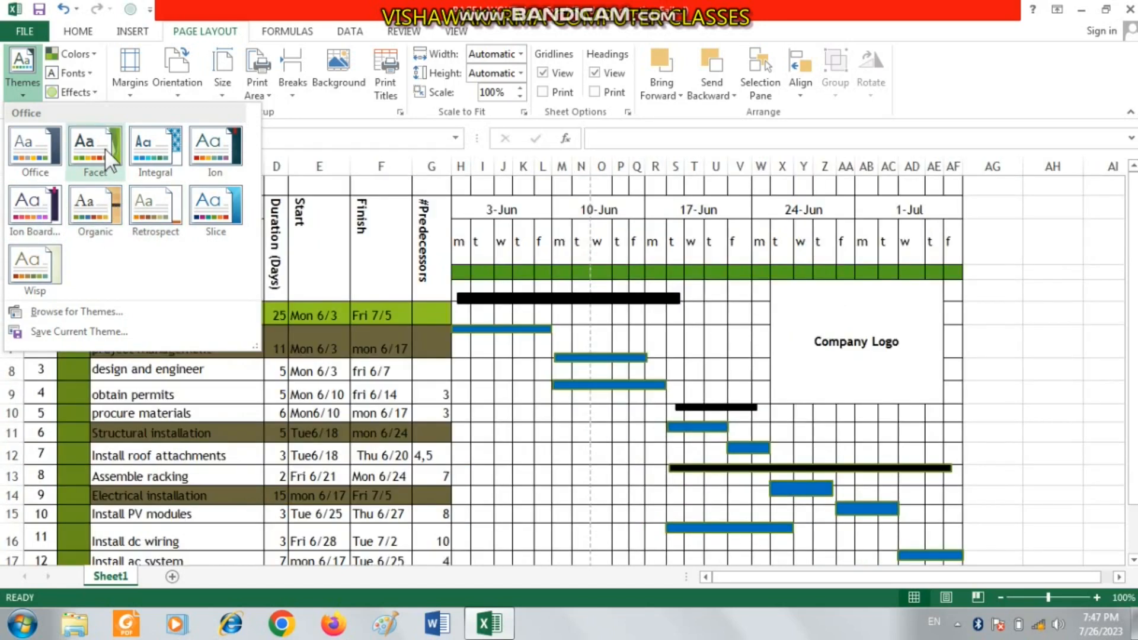
pyautogui.click(104, 147)
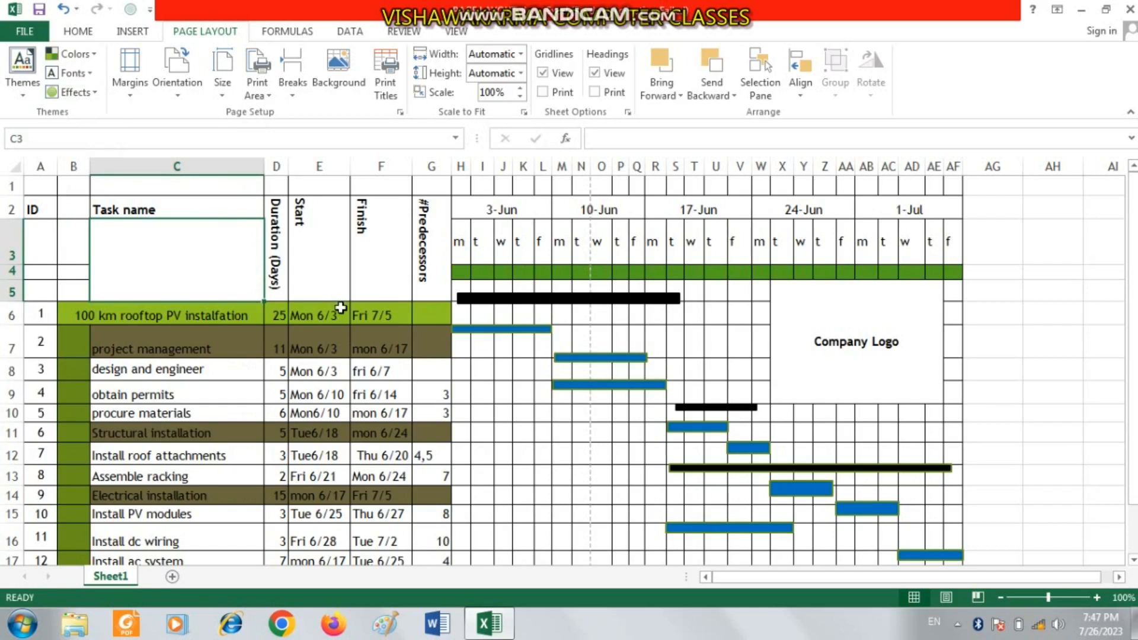
# Change the theme colors to Green and the theme fonts to Corbel
pyautogui.click(93, 50)
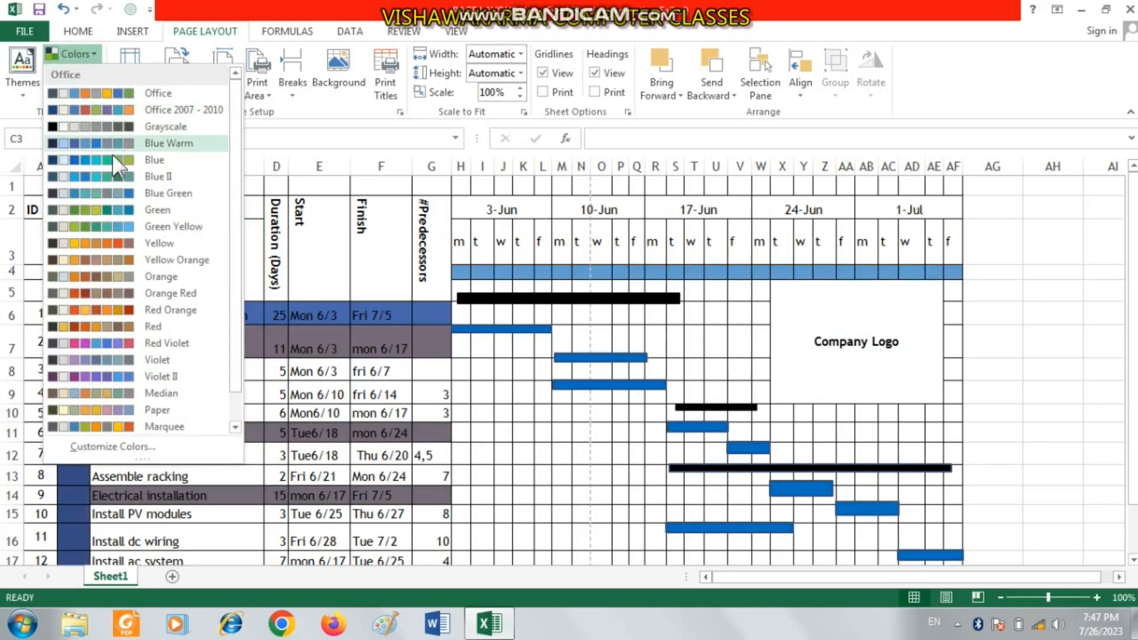
pyautogui.click(116, 209)
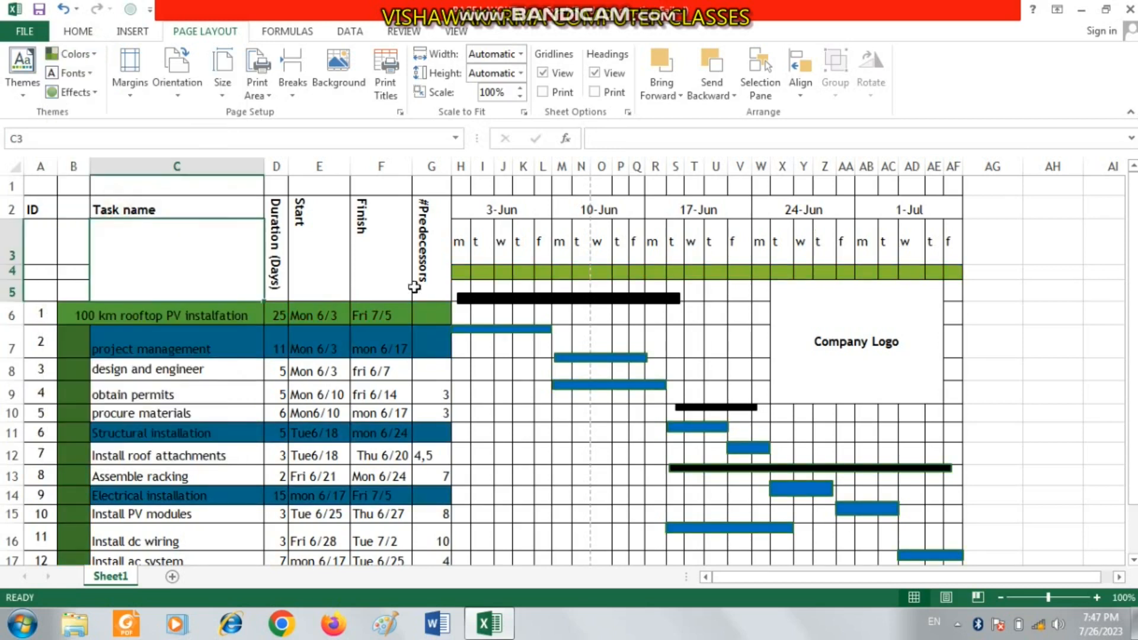
pyautogui.click(74, 72)
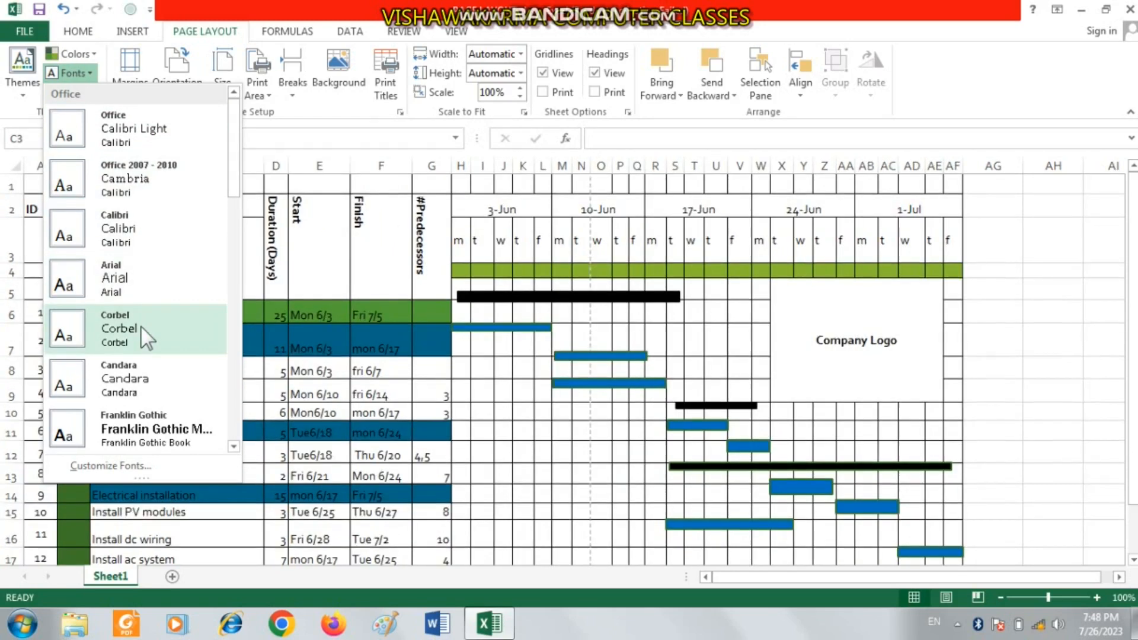
pyautogui.click(140, 329)
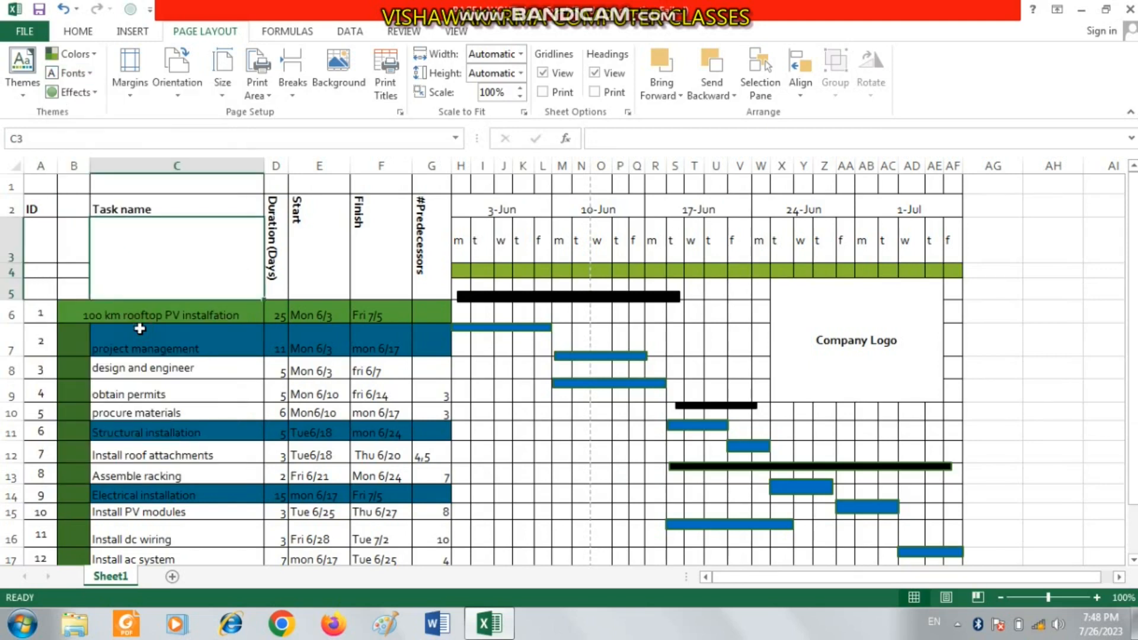
# Inspect the weekday cells in row 3 of the timeline for uneven column widths
pyautogui.click(471, 231)
pyautogui.click(483, 230)
pyautogui.click(503, 230)
pyautogui.click(523, 231)
pyautogui.click(568, 234)
pyautogui.click(616, 236)
pyautogui.click(673, 234)
pyautogui.click(714, 233)
pyautogui.click(759, 231)
pyautogui.click(815, 233)
pyautogui.click(884, 242)
# Set the width of the timeline columns H to AF to 2.5
pyautogui.moveTo(461, 230); pyautogui.dragTo(950, 224)
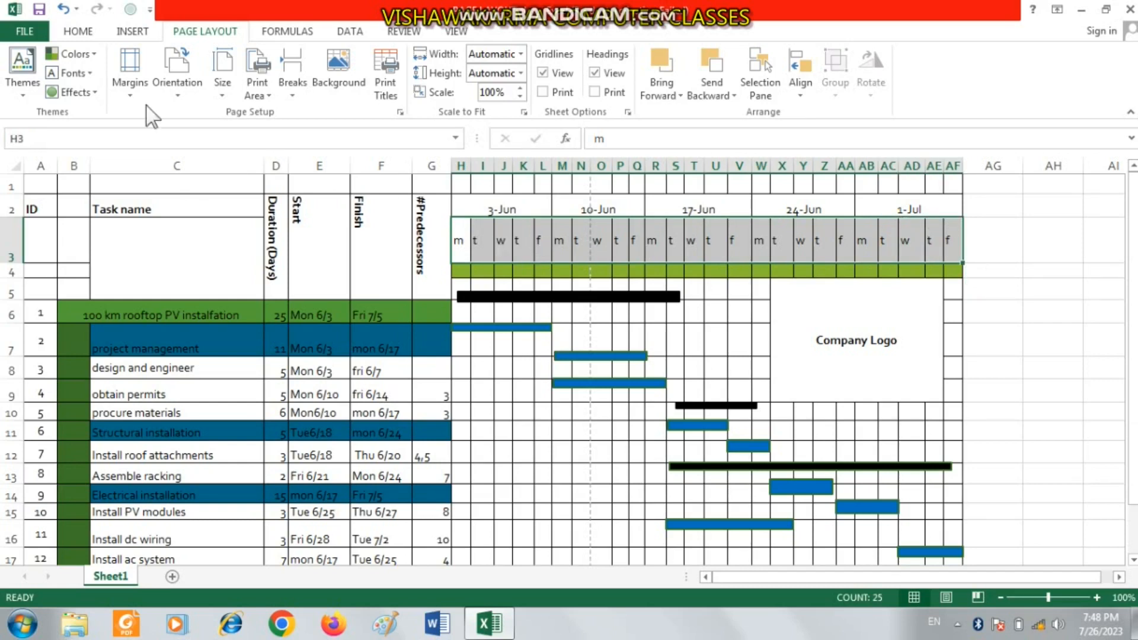
pyautogui.click(80, 31)
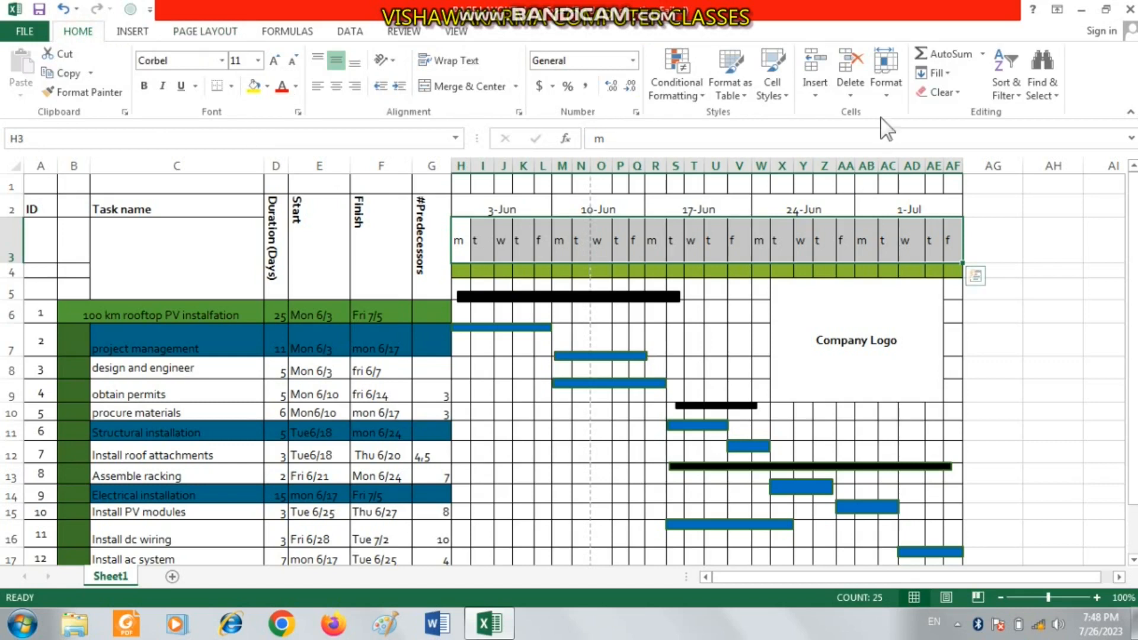
pyautogui.click(884, 77)
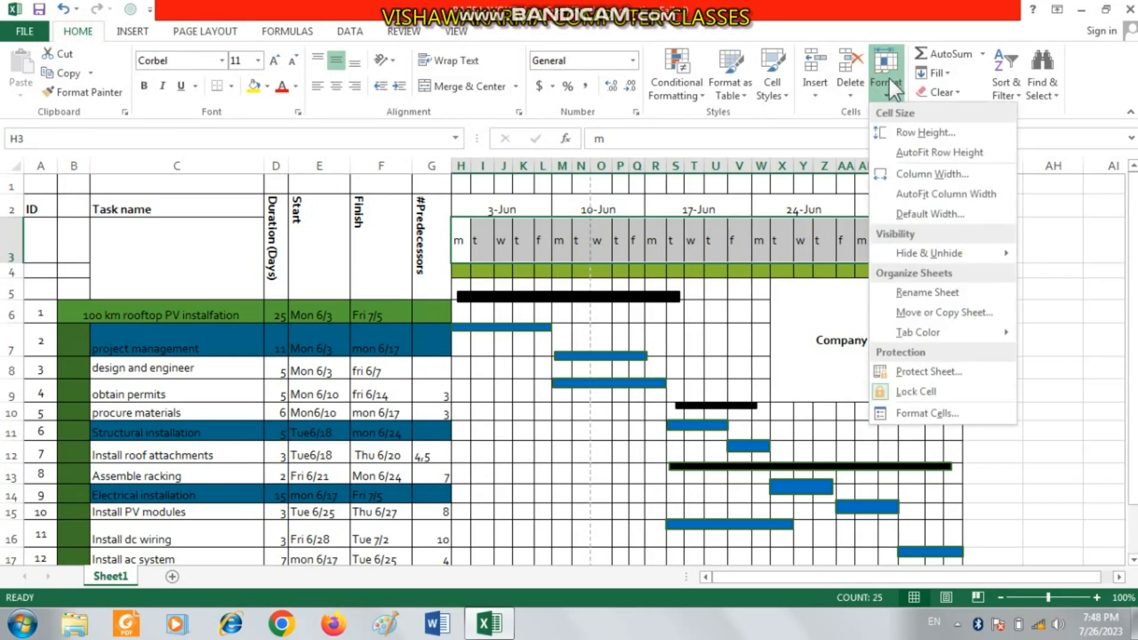
pyautogui.click(931, 175)
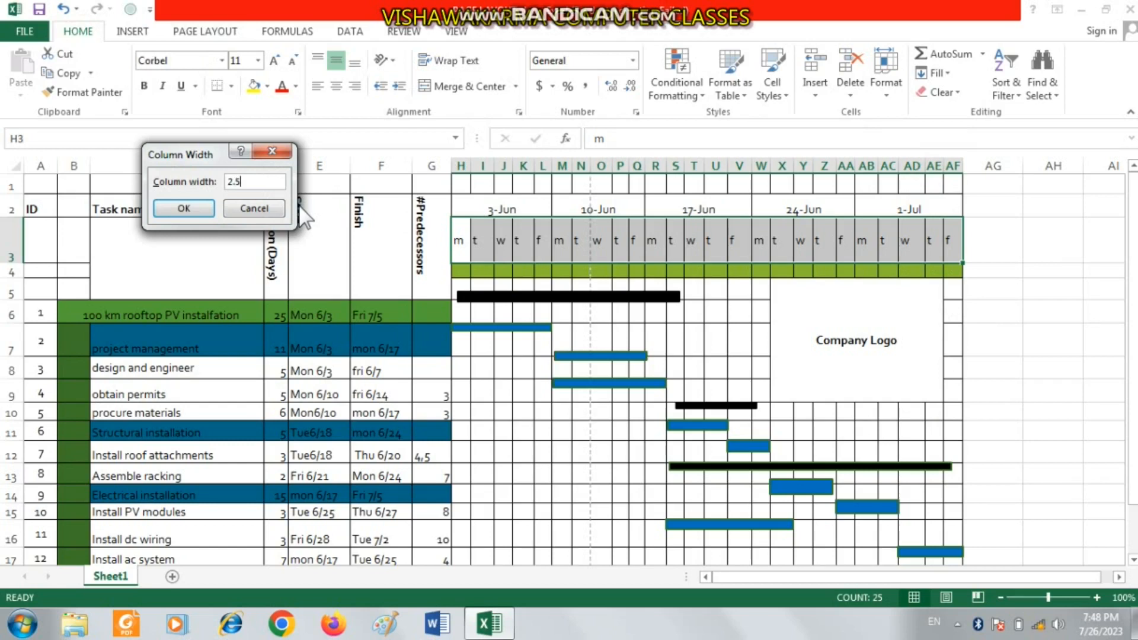
pyautogui.press('Return')
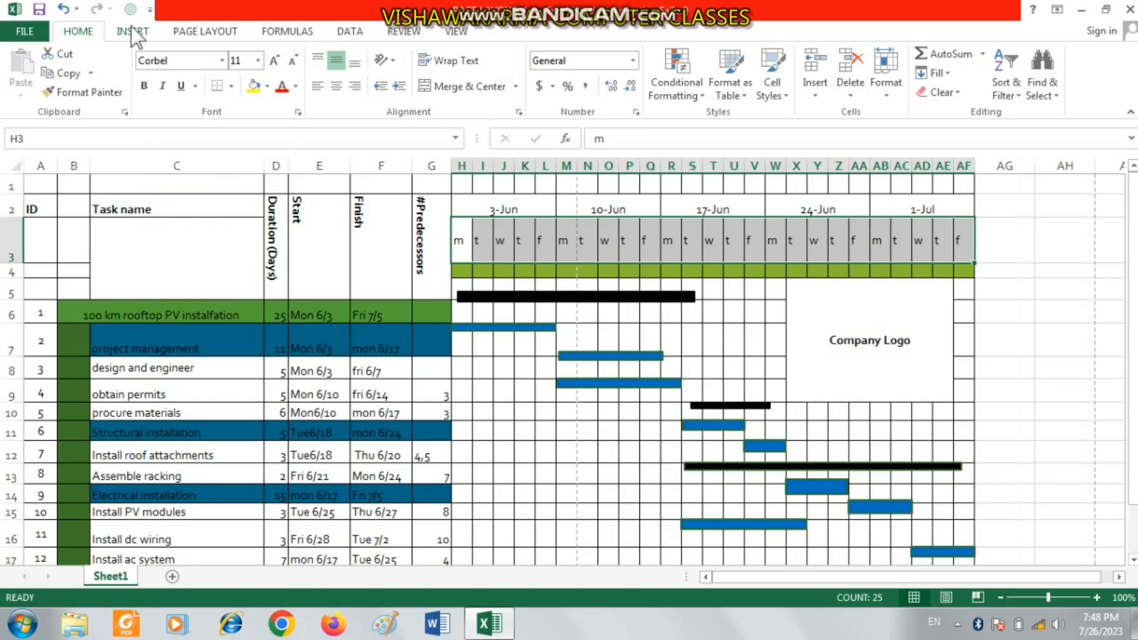
# Set the sheet's page margins to the Narrow preset
pyautogui.click(201, 31)
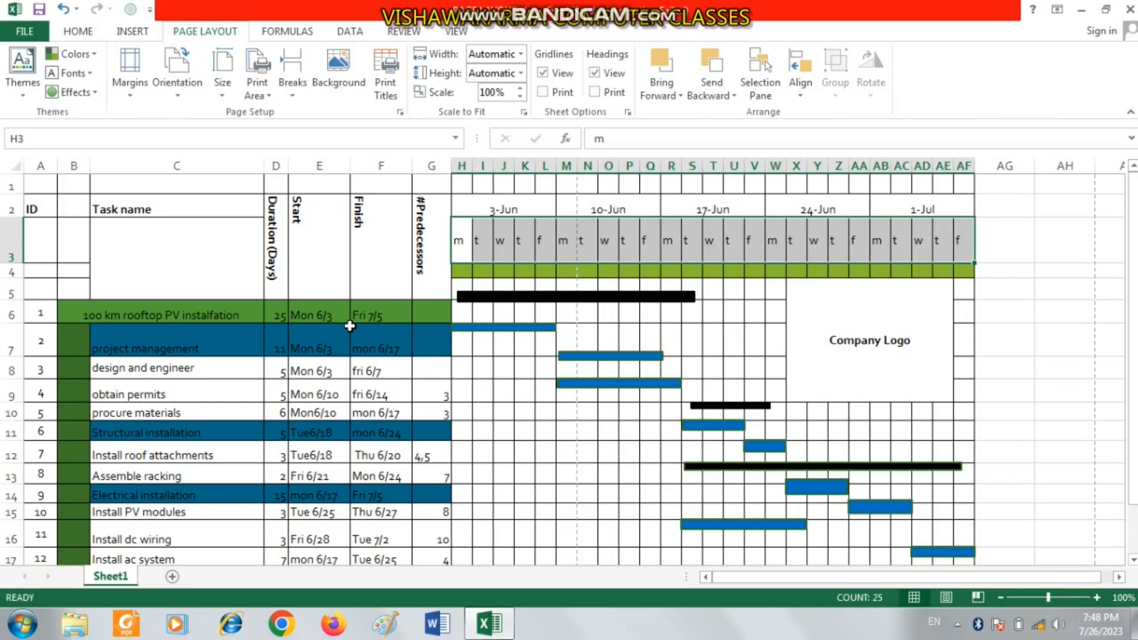
pyautogui.click(33, 180)
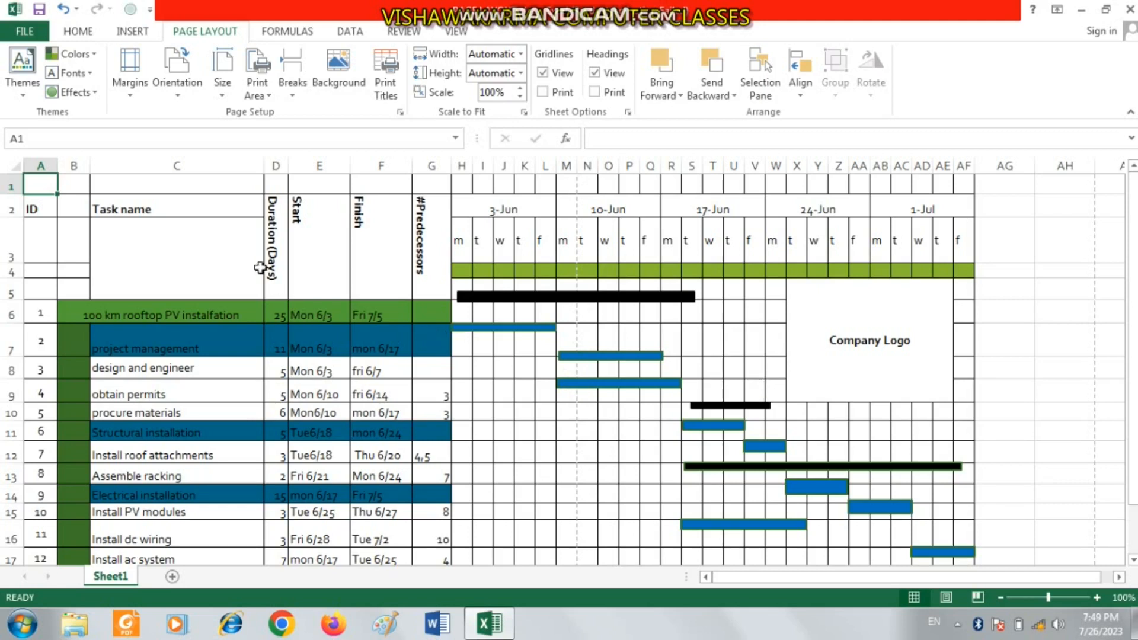
pyautogui.click(124, 71)
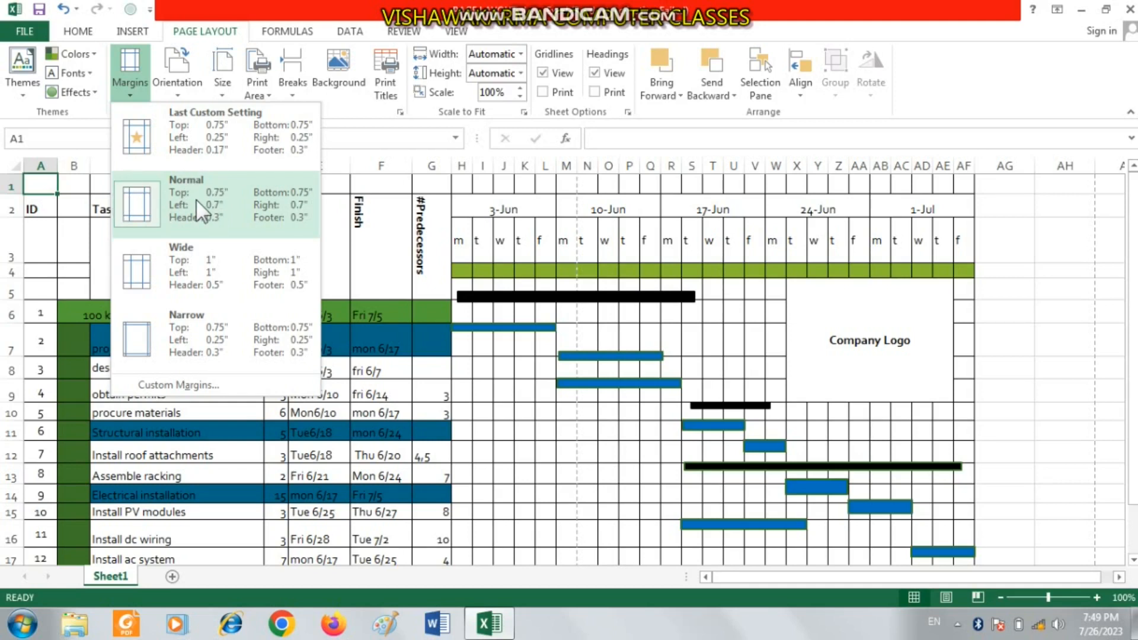
pyautogui.click(216, 333)
pyautogui.click(130, 76)
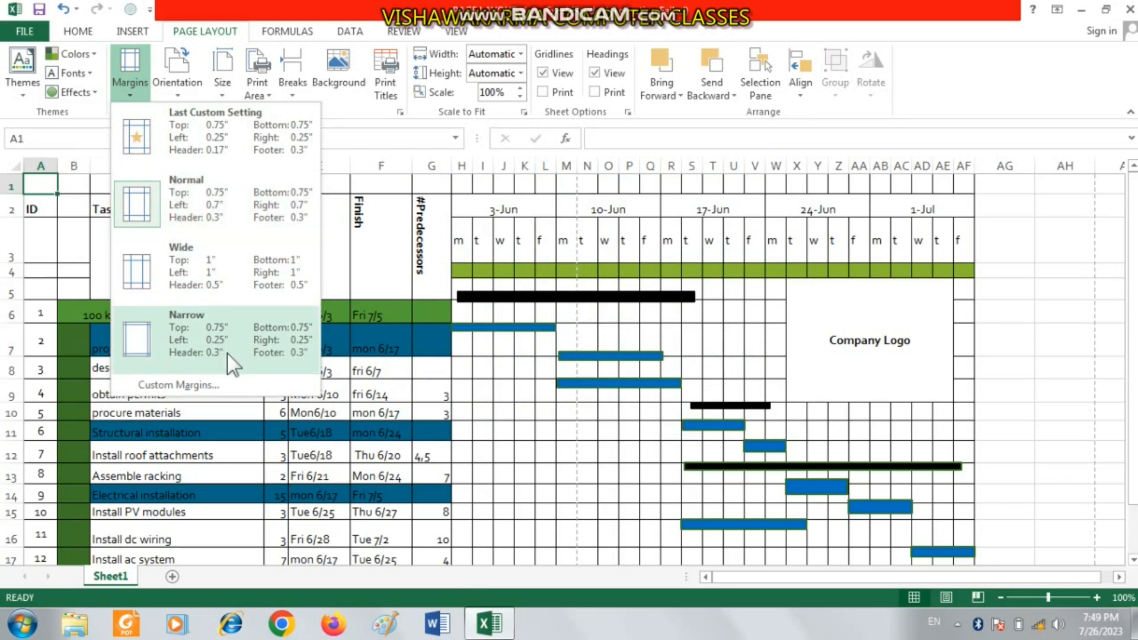
pyautogui.click(217, 332)
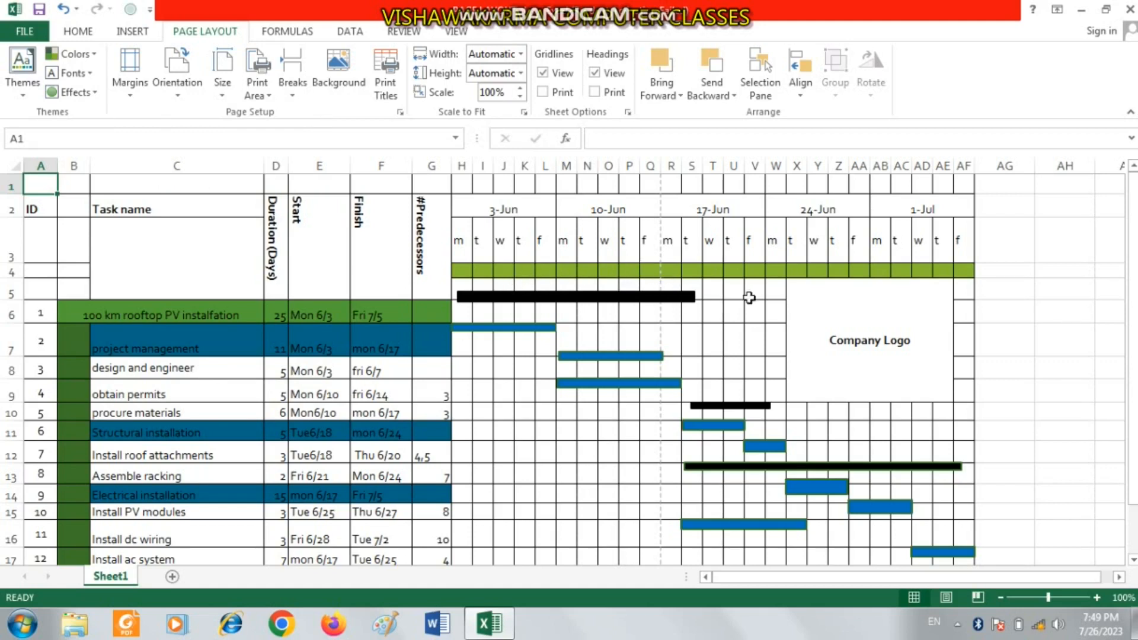
# Switch the page orientation to Landscape and check where the page breaks fall around the table
pyautogui.click(176, 66)
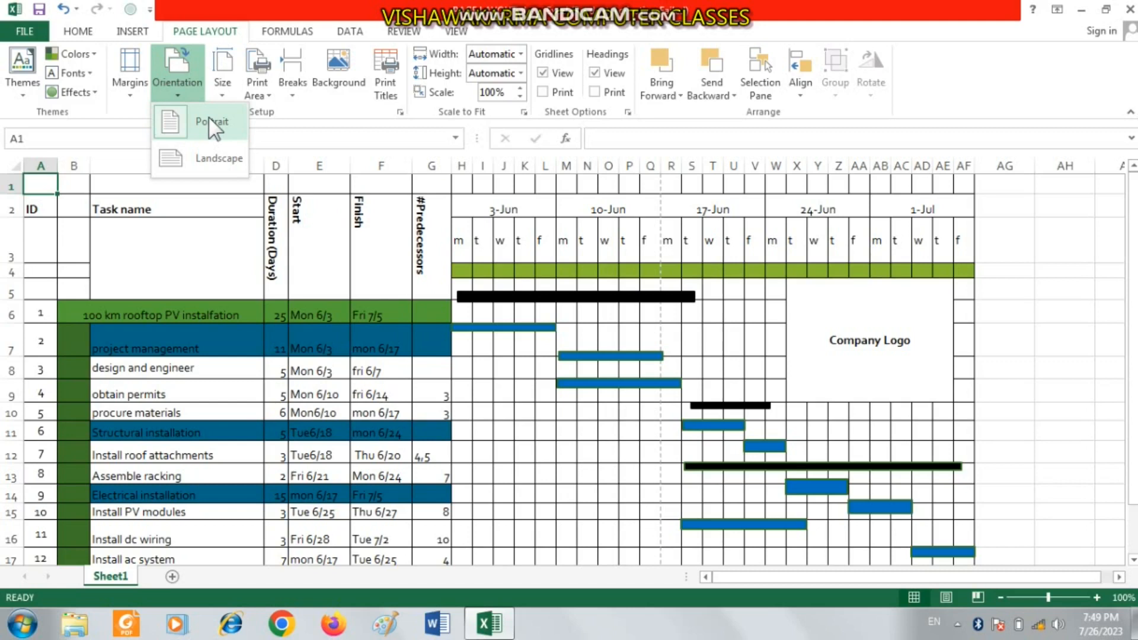
pyautogui.click(215, 156)
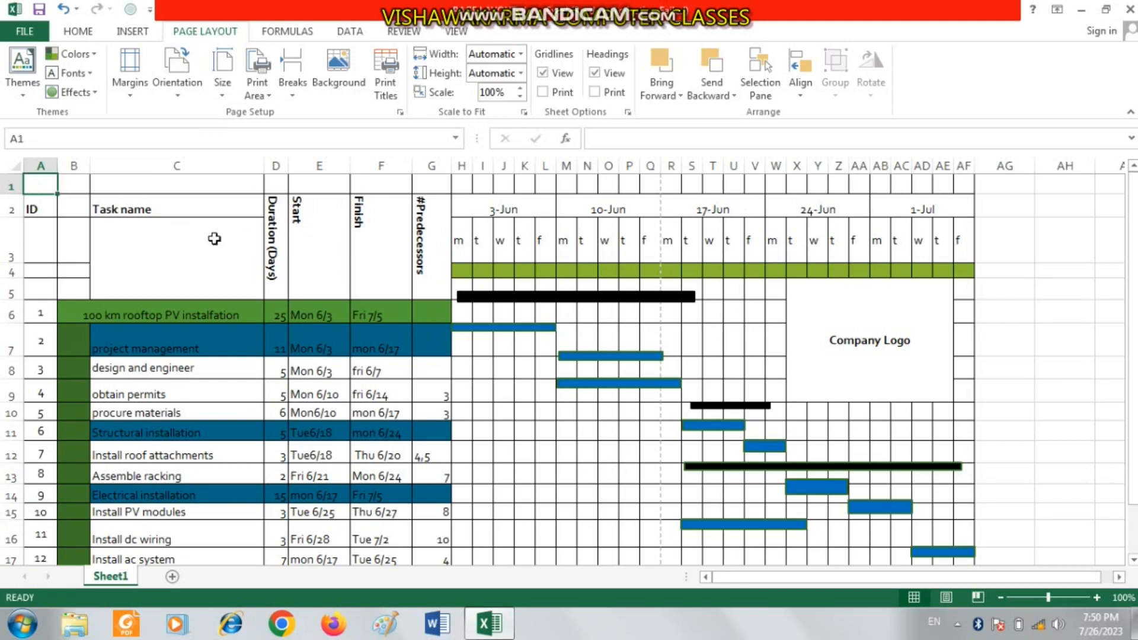
pyautogui.scroll(-4, 243, 312)
pyautogui.scroll(4, 251, 330)
pyautogui.click(180, 68)
pyautogui.click(220, 156)
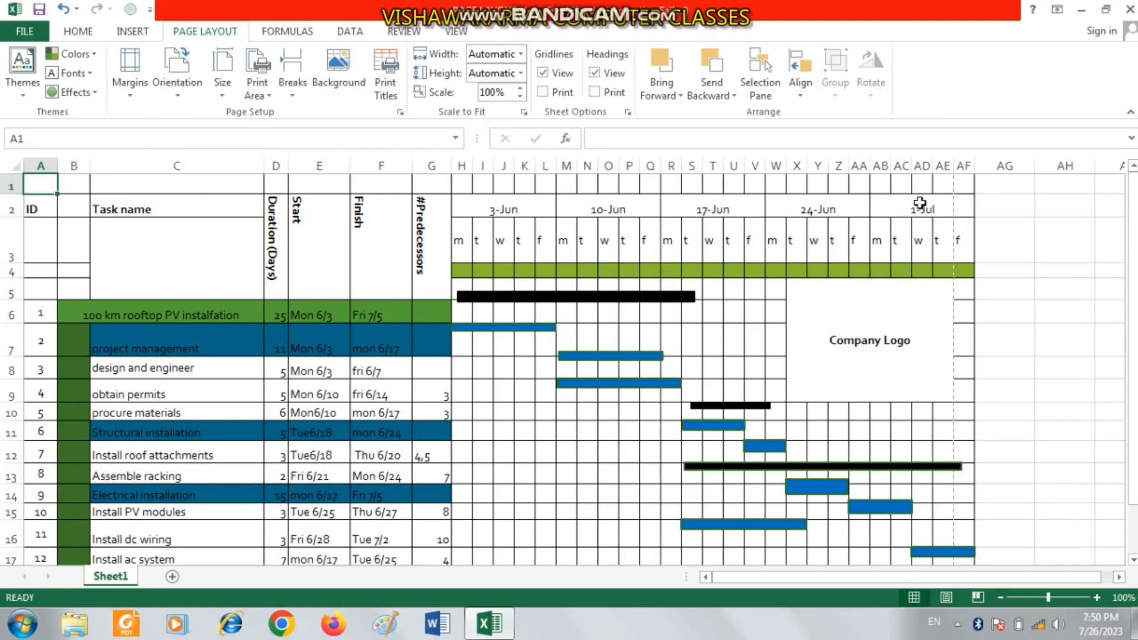
pyautogui.scroll(-4, 944, 245)
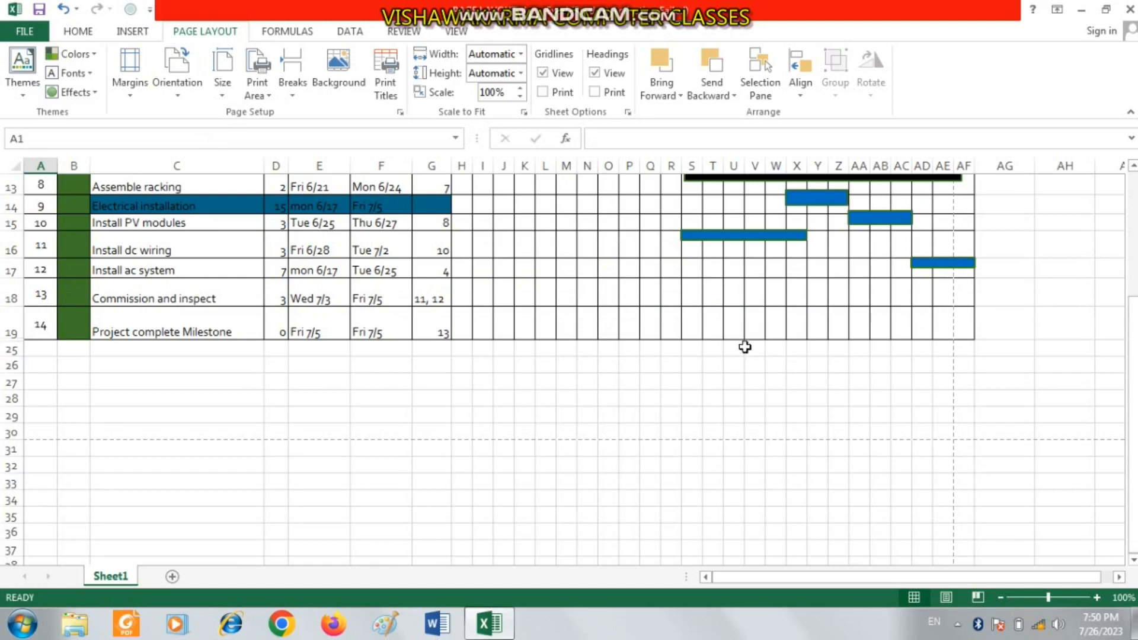
pyautogui.scroll(4, 317, 265)
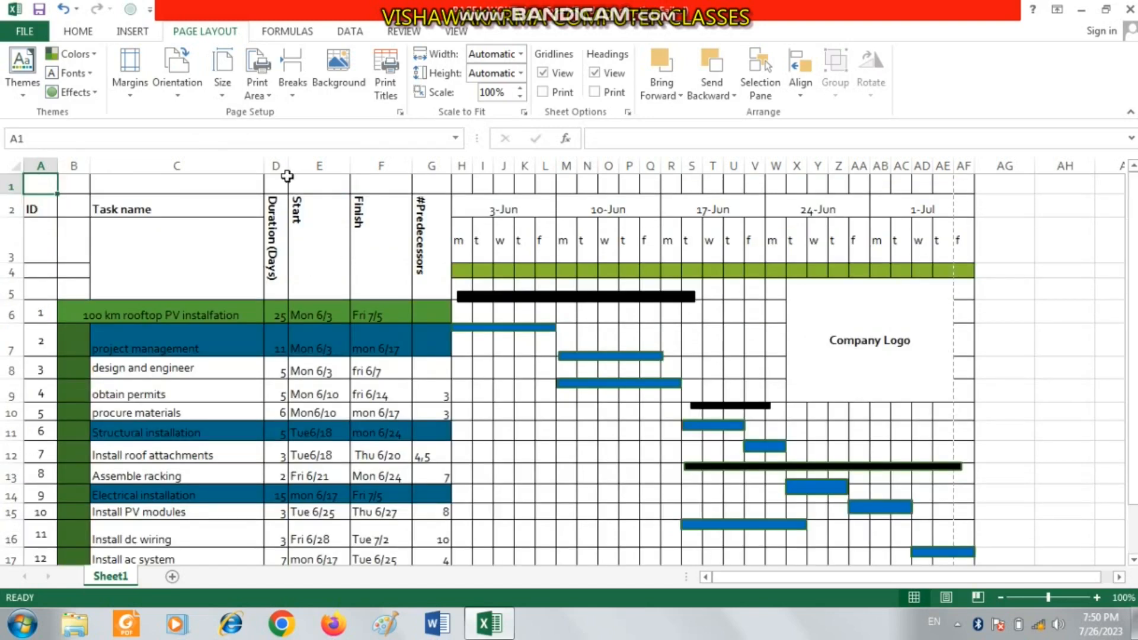
# Widen columns B, C, D, E and G of the task table
pyautogui.click(222, 66)
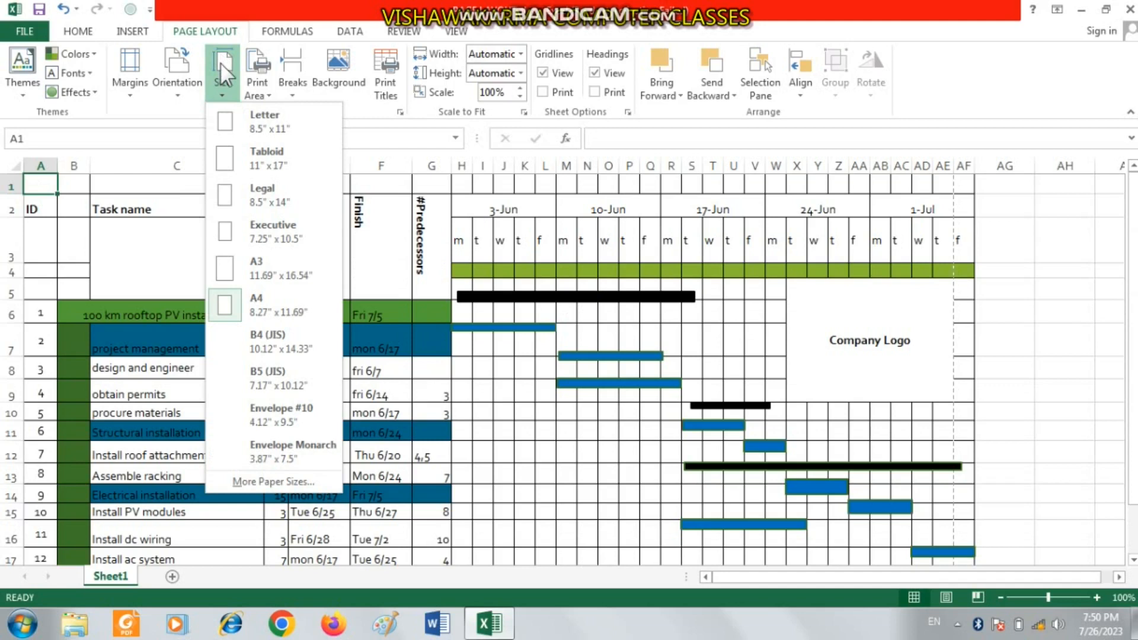
pyautogui.click(375, 263)
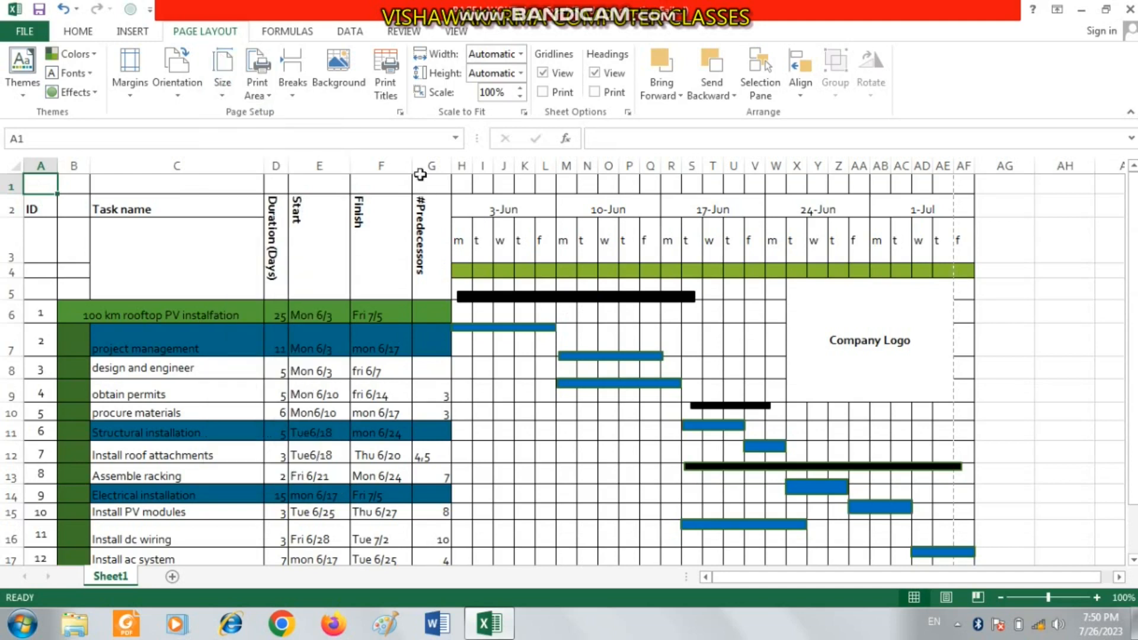
pyautogui.moveTo(451, 166); pyautogui.dragTo(501, 168)
pyautogui.moveTo(350, 167); pyautogui.dragTo(389, 167)
pyautogui.moveTo(283, 167); pyautogui.dragTo(309, 166)
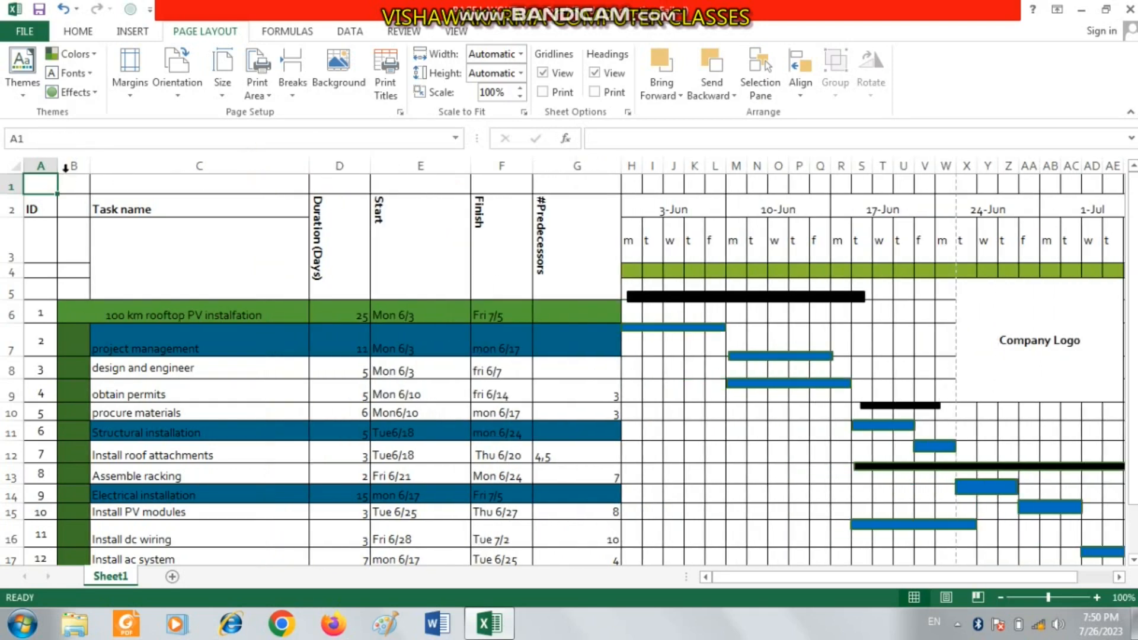
pyautogui.moveTo(91, 165); pyautogui.dragTo(122, 165)
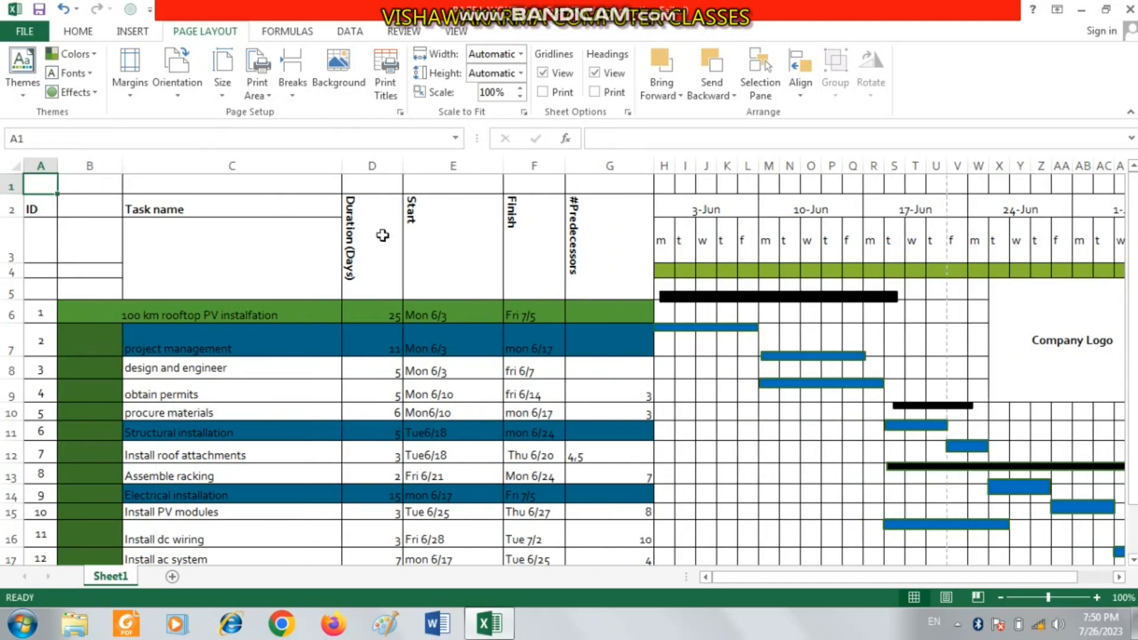
# Move the blue Gantt bar from the obtain permits row down to row 11, spanning columns K to P
pyautogui.moveTo(881, 382); pyautogui.dragTo(1116, 364)
pyautogui.moveTo(1036, 370); pyautogui.dragTo(512, 426)
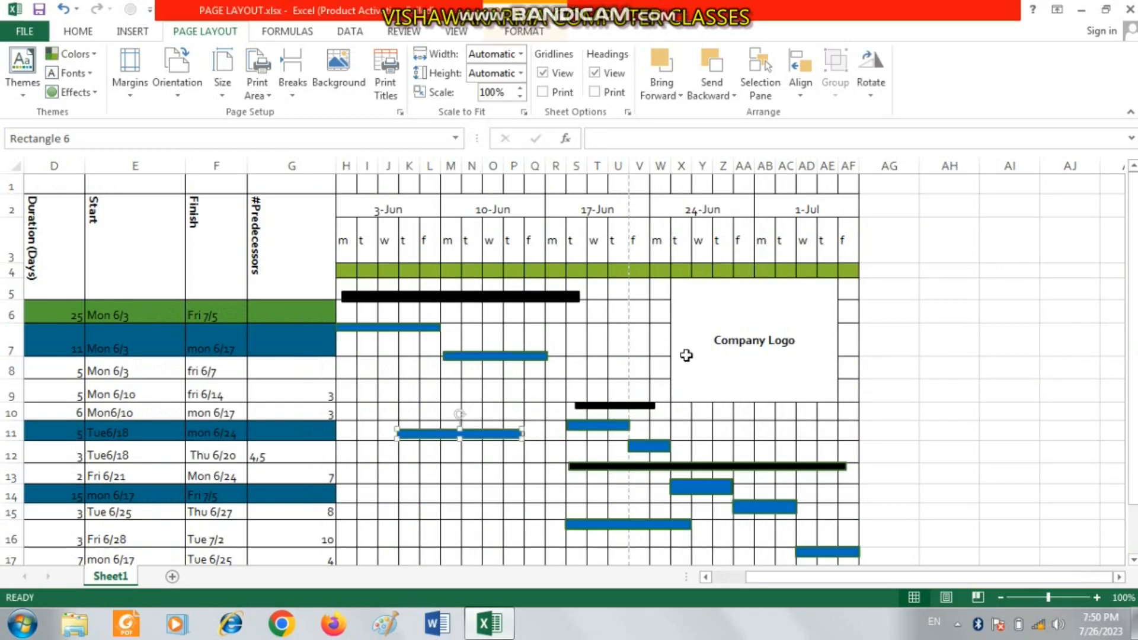
pyautogui.click(454, 325)
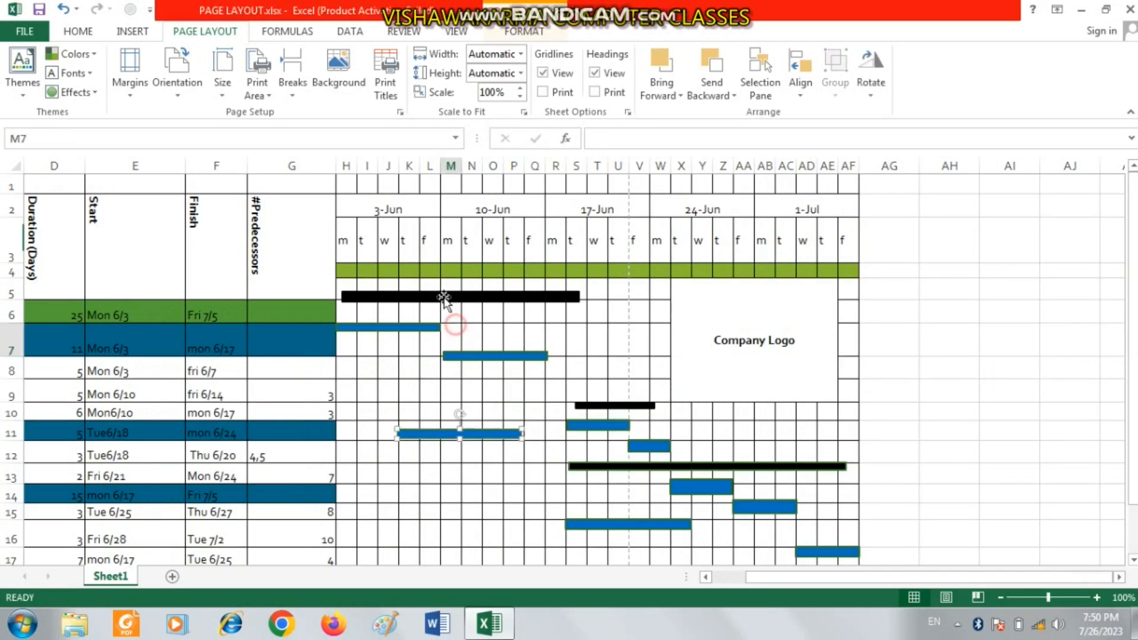
# Try the Legal paper size, and set the sheet's paper size to A3 instead
pyautogui.click(220, 77)
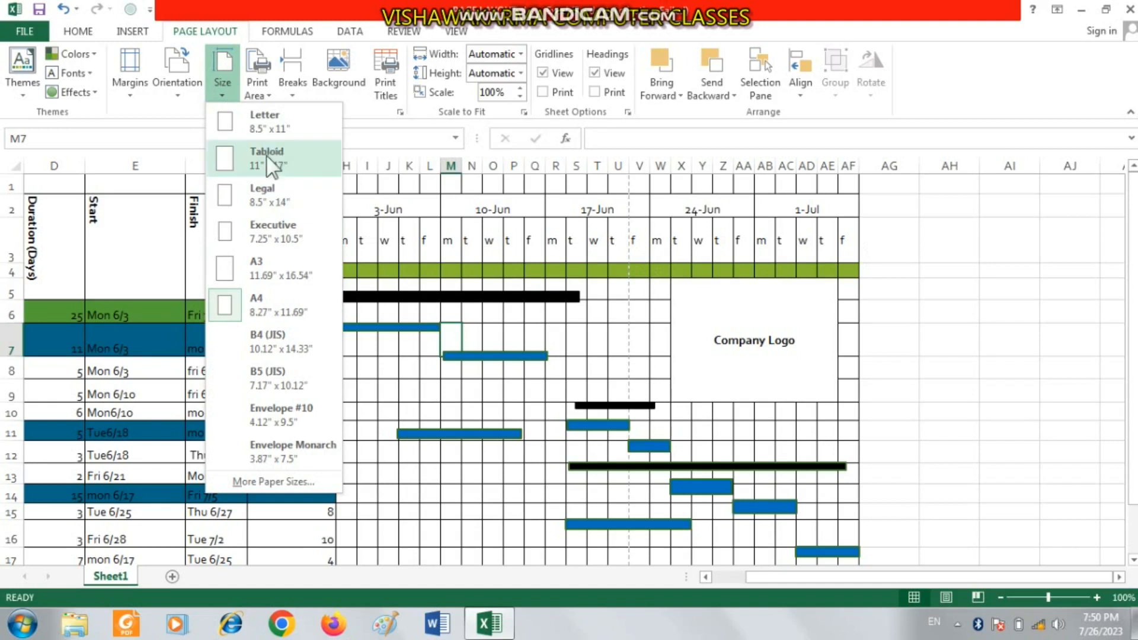
pyautogui.click(282, 193)
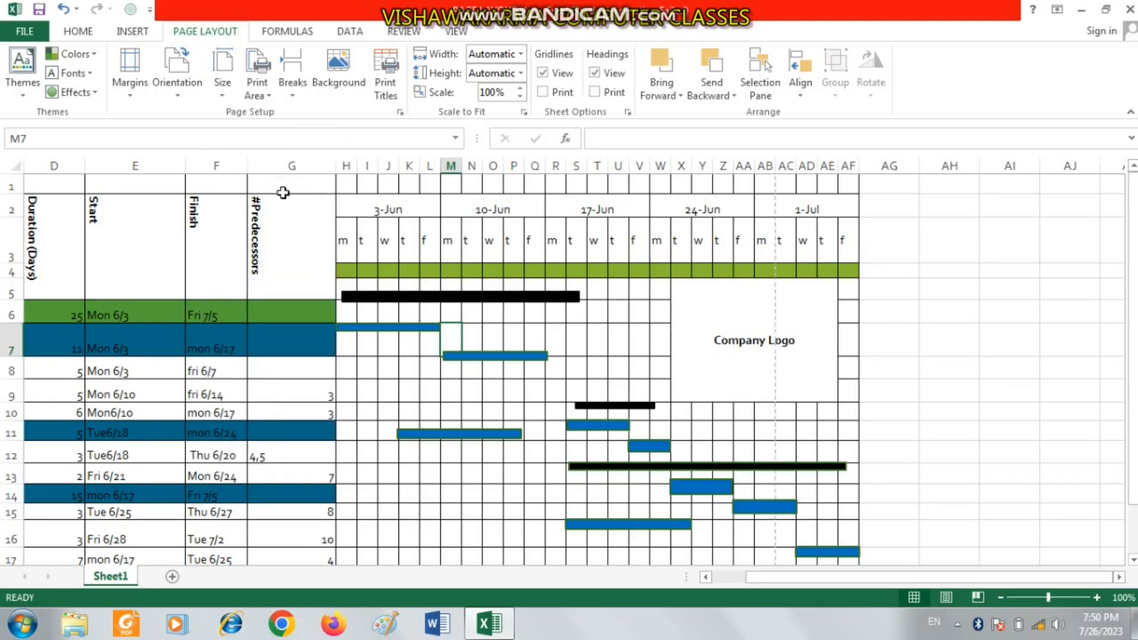
pyautogui.click(223, 71)
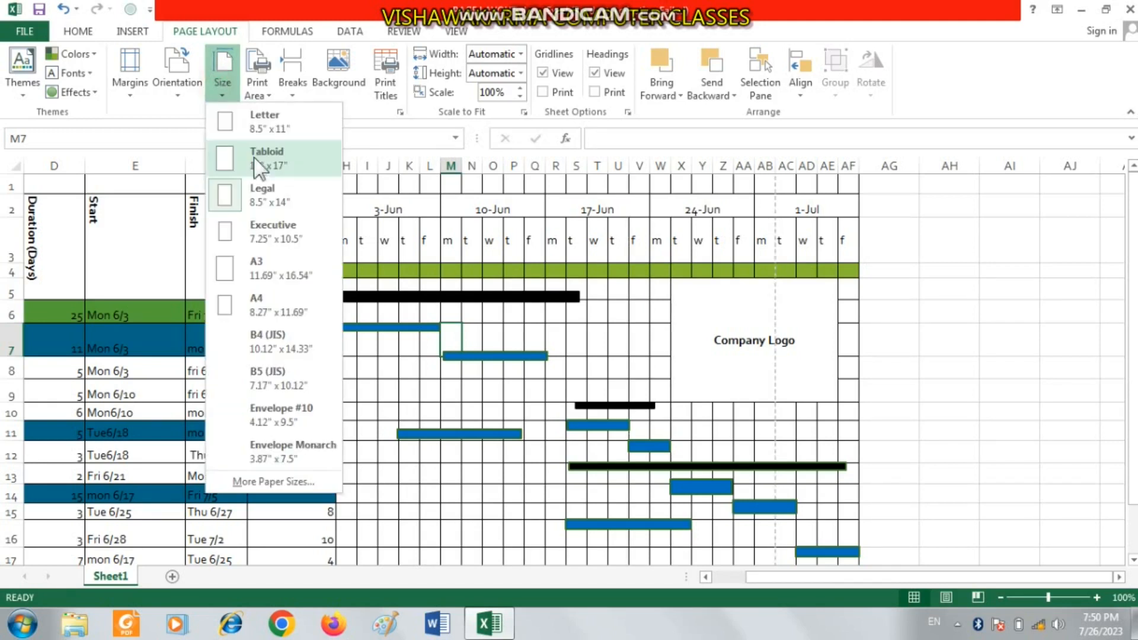
pyautogui.click(278, 269)
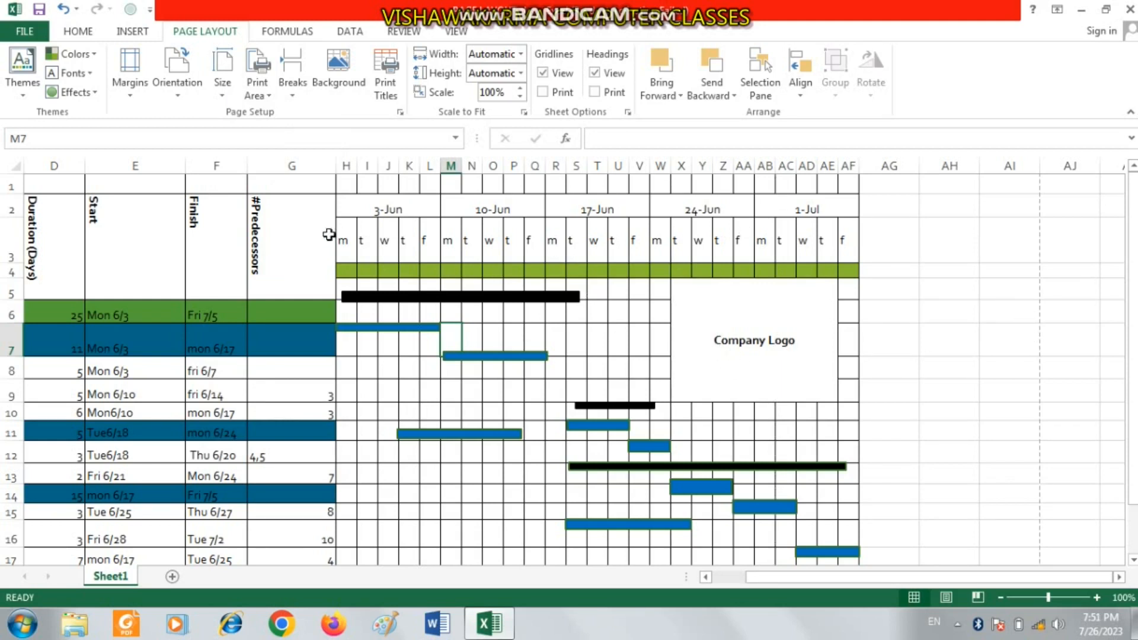
# Set the width of the timeline columns H to AF to 5
pyautogui.moveTo(341, 236); pyautogui.dragTo(844, 240)
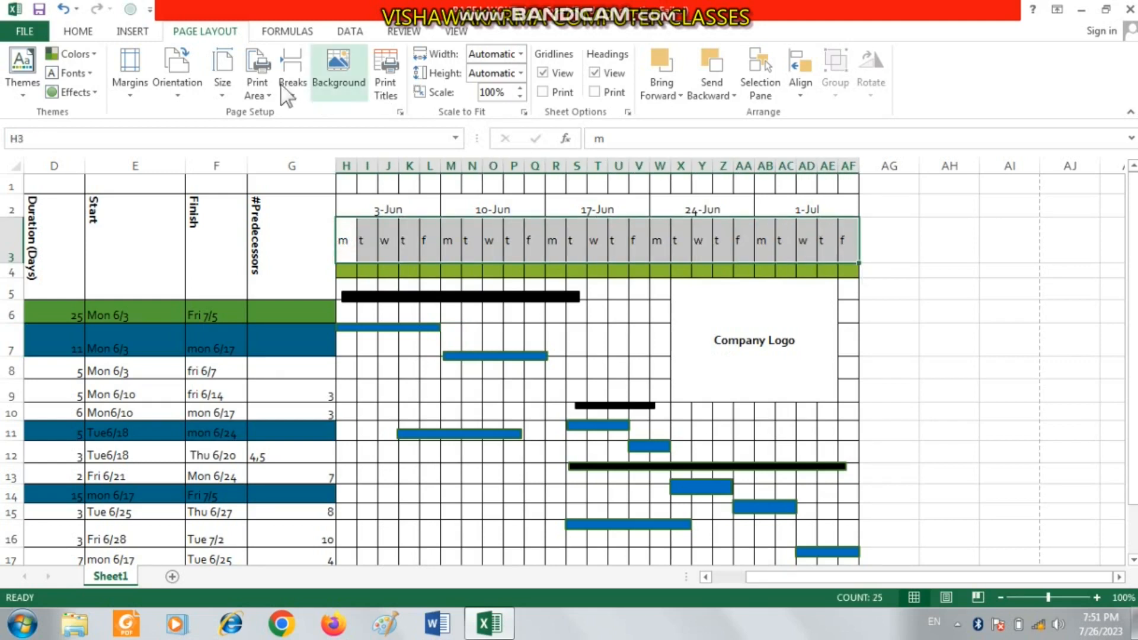
pyautogui.click(78, 30)
pyautogui.click(886, 83)
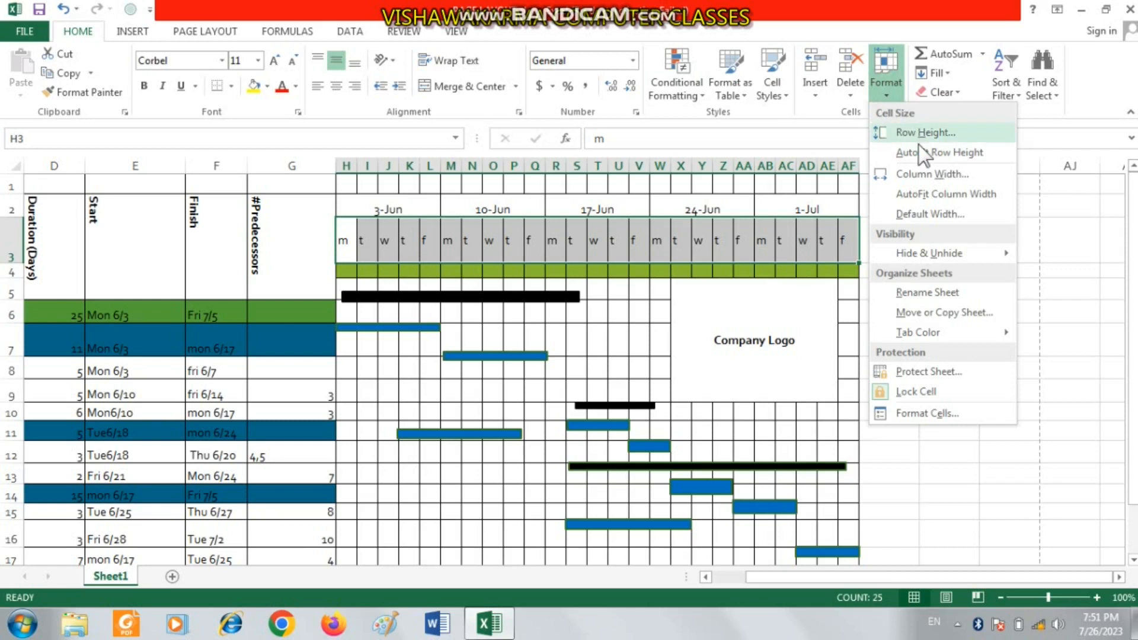
pyautogui.click(937, 175)
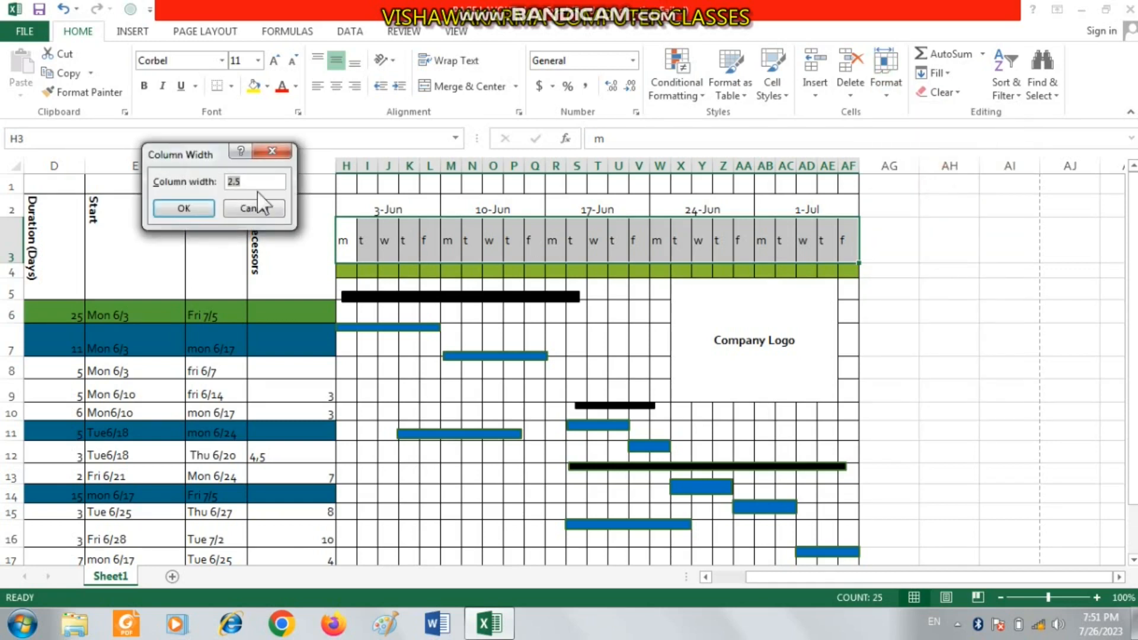
pyautogui.write('5')
pyautogui.press('Return')
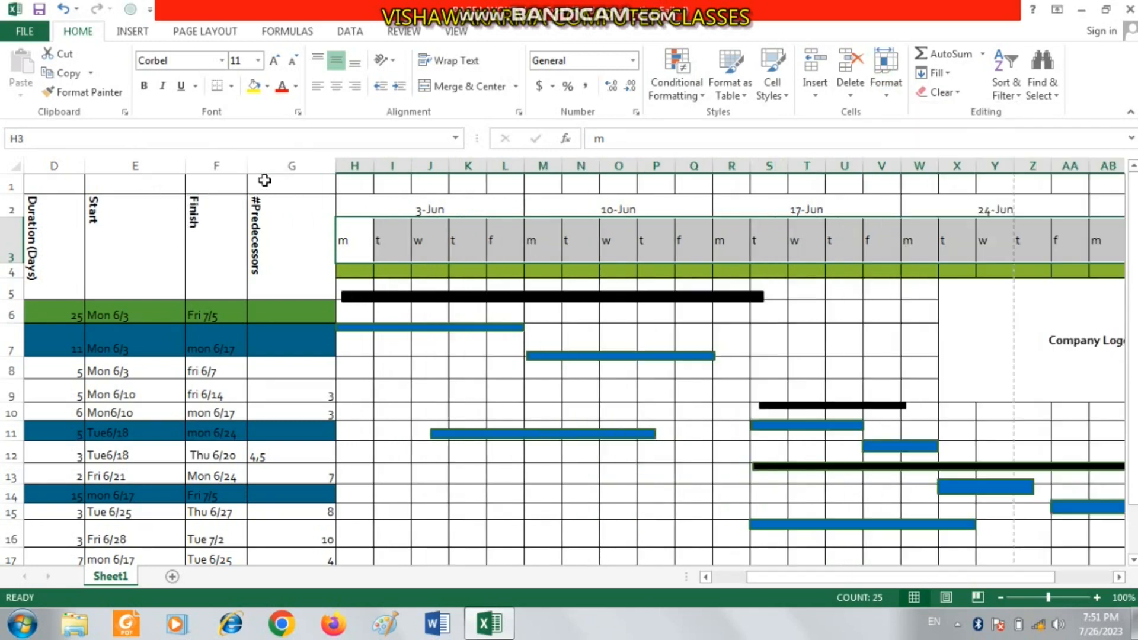
pyautogui.moveTo(767, 346); pyautogui.dragTo(1055, 353)
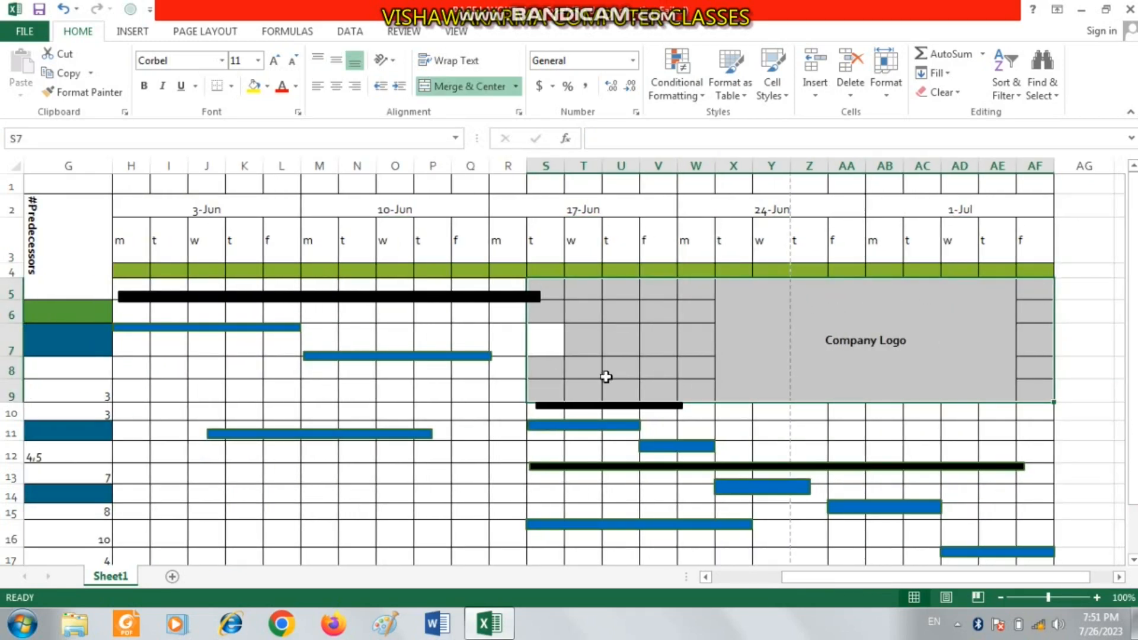
pyautogui.scroll(-5, 563, 382)
pyautogui.scroll(-4, 288, 330)
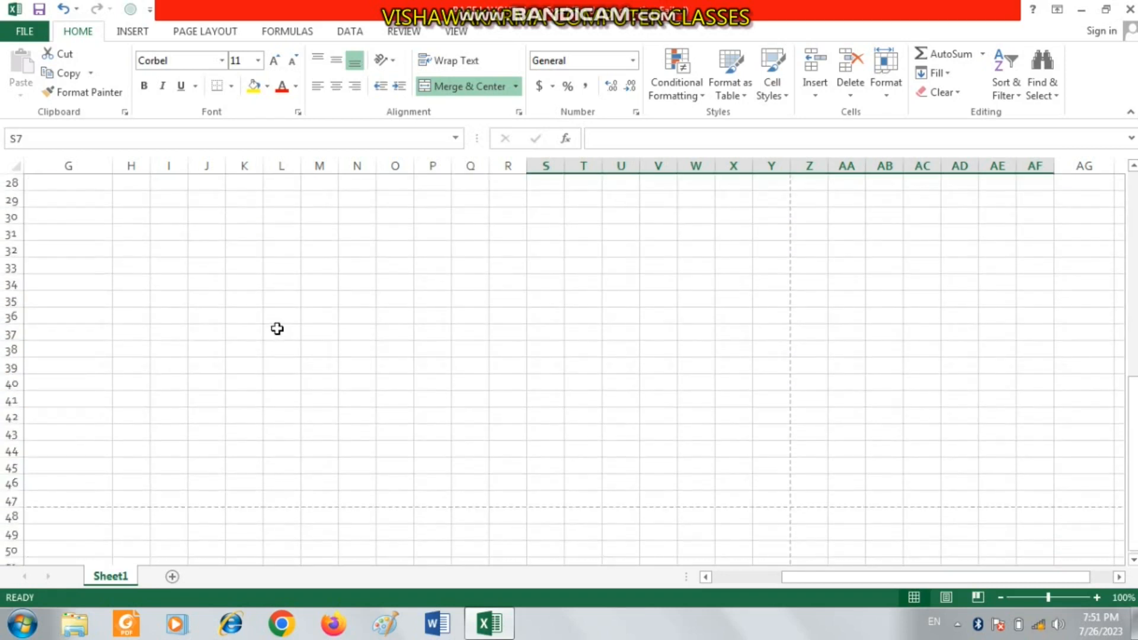
pyautogui.scroll(9, 185, 328)
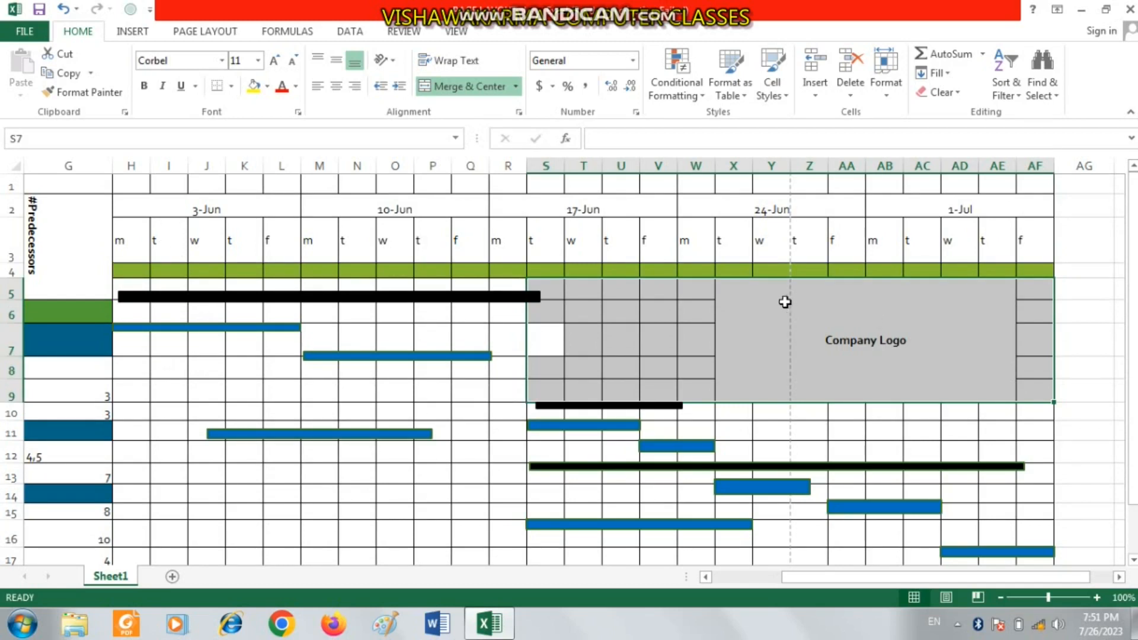
pyautogui.moveTo(252, 471); pyautogui.dragTo(3, 425)
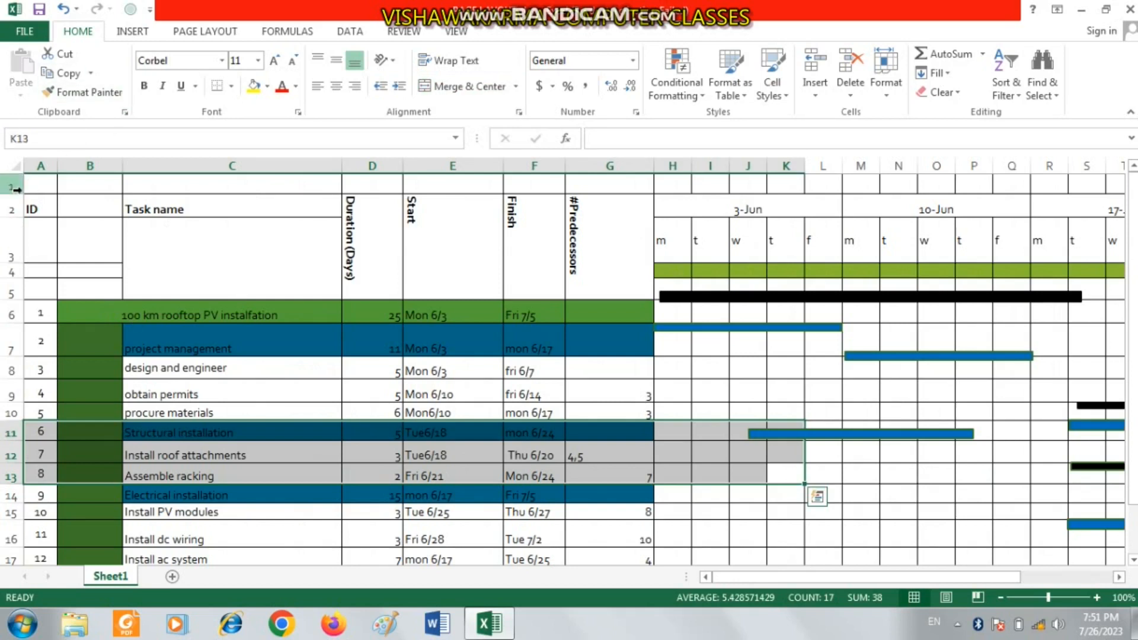
# Increase the heights of rows 1, 2, 4 and 5 in the header area of the Gantt chart
pyautogui.moveTo(11, 193); pyautogui.dragTo(16, 269)
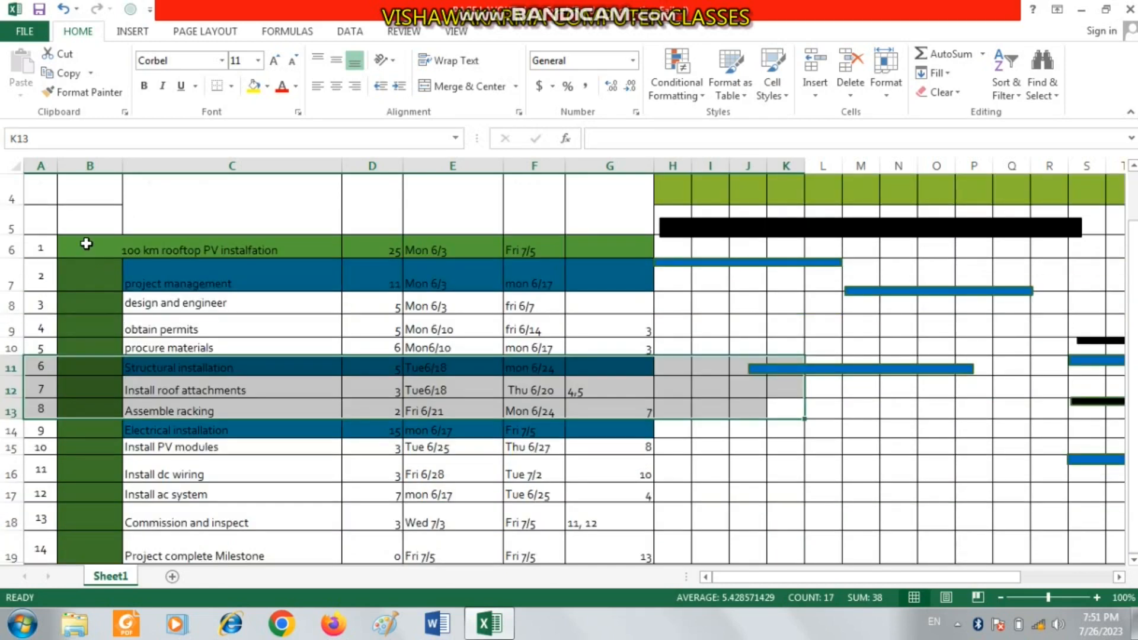
# Set the row height of task rows 6 to 19 to 30
pyautogui.moveTo(80, 250); pyautogui.dragTo(104, 391)
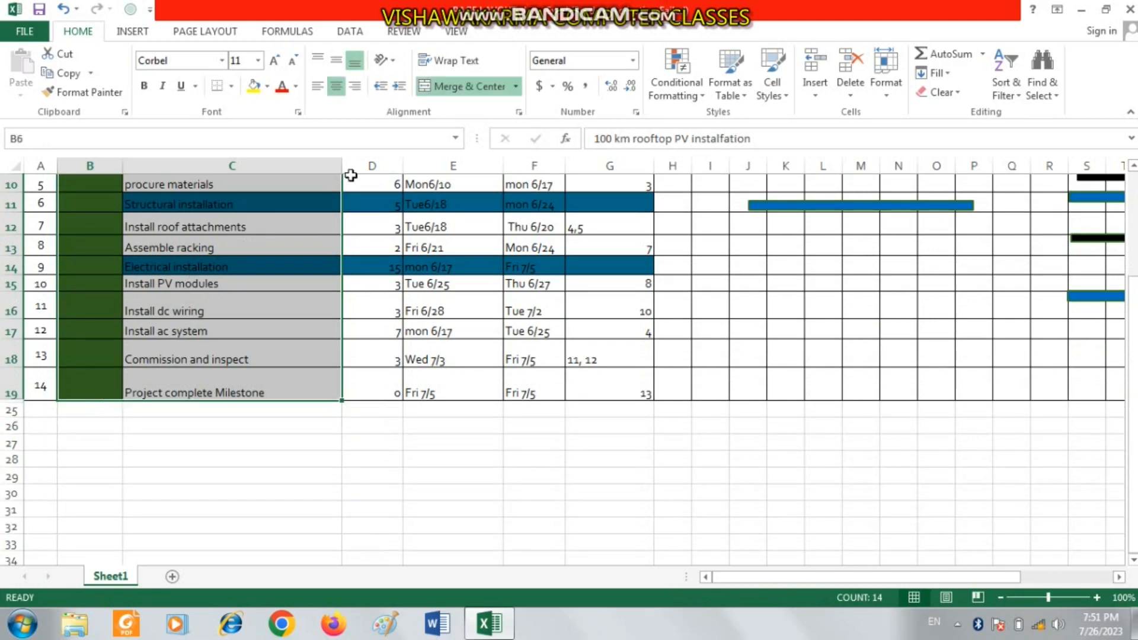
pyautogui.click(887, 62)
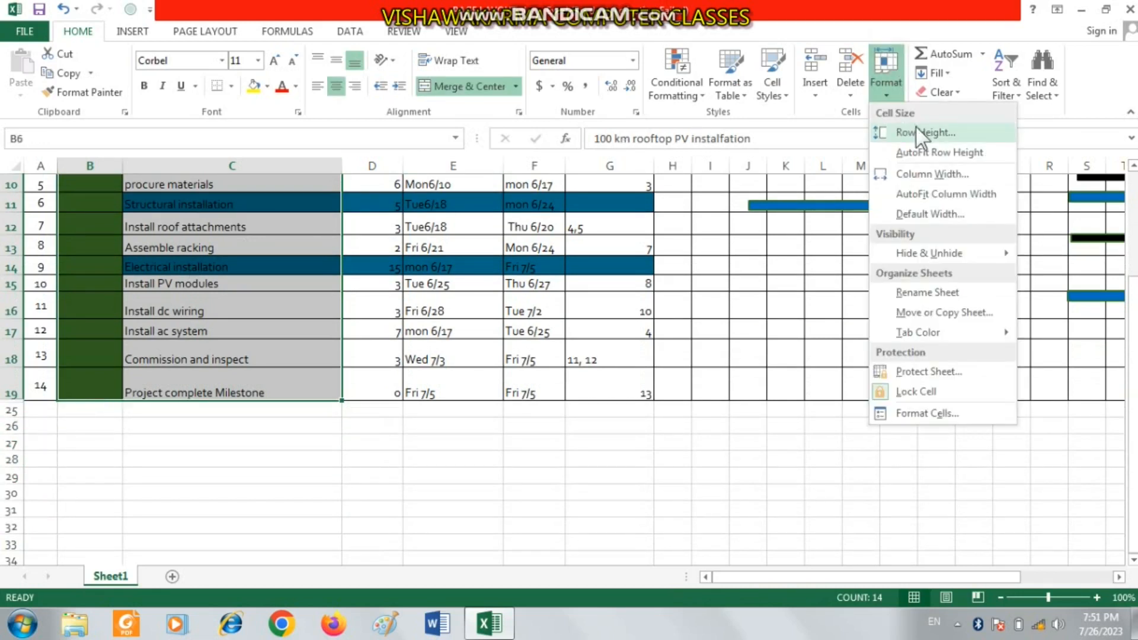
pyautogui.click(917, 130)
pyautogui.moveTo(231, 155); pyautogui.dragTo(707, 134)
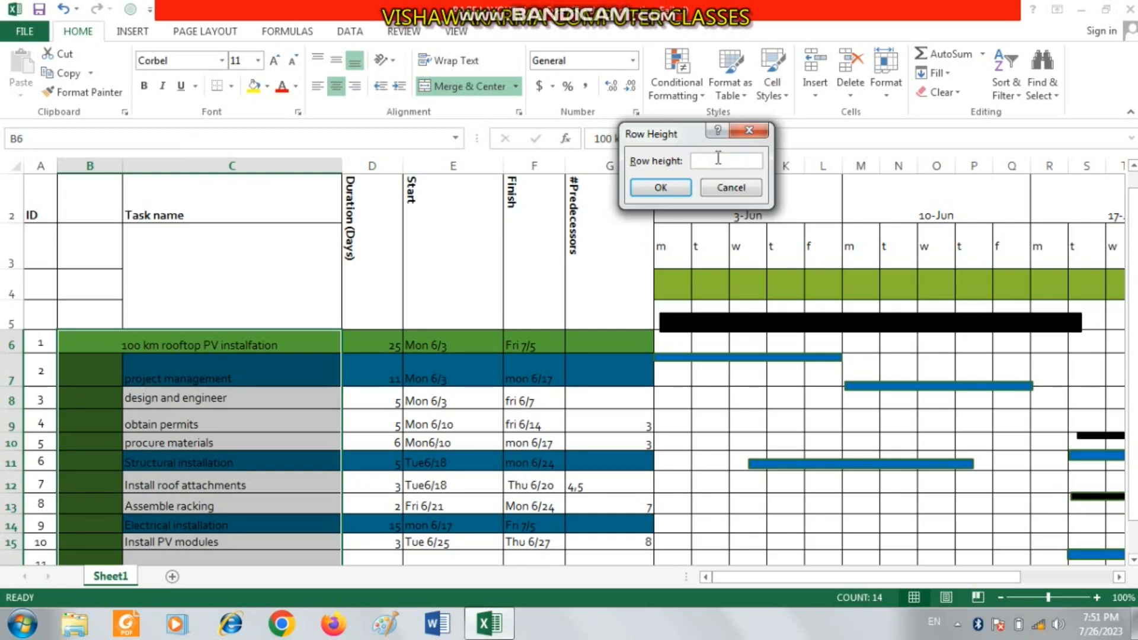
pyautogui.press('Return')
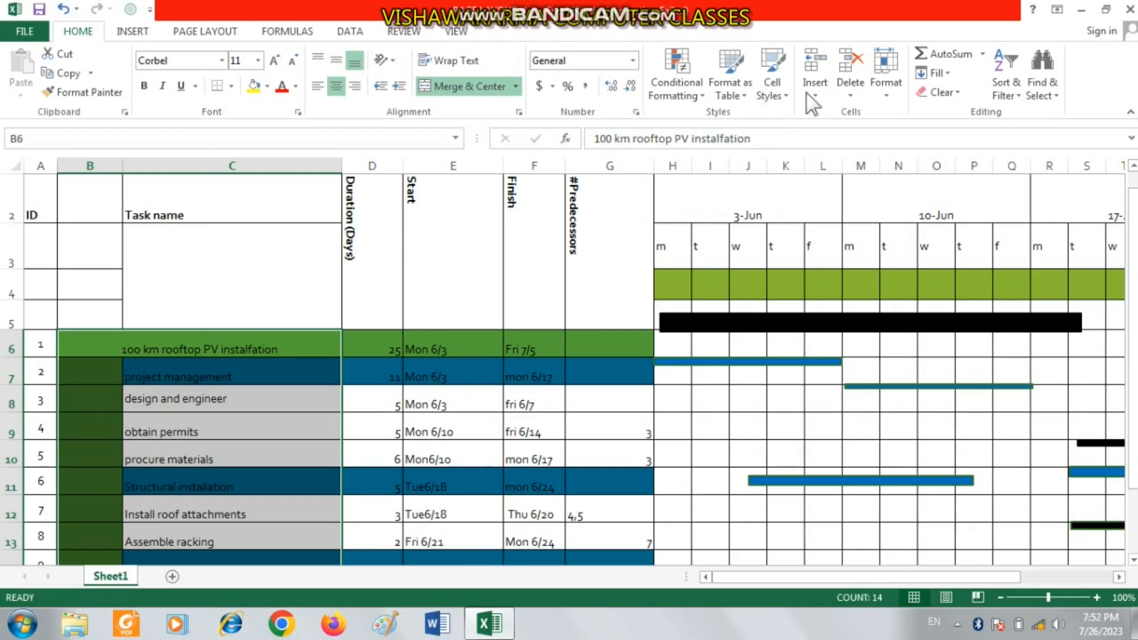
pyautogui.click(881, 70)
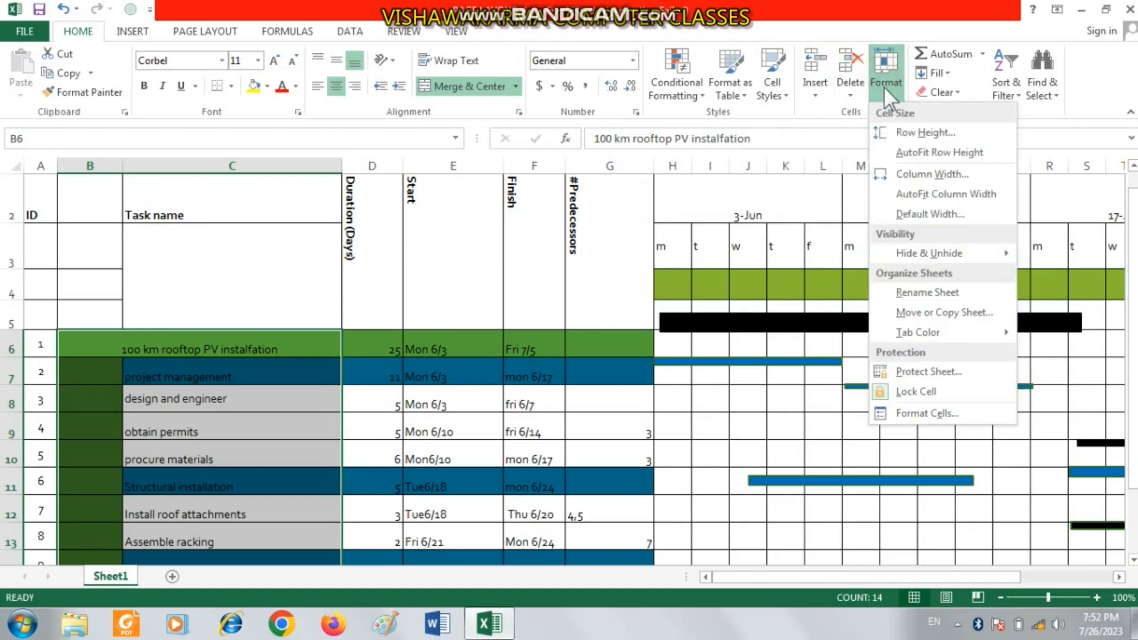
pyautogui.click(931, 133)
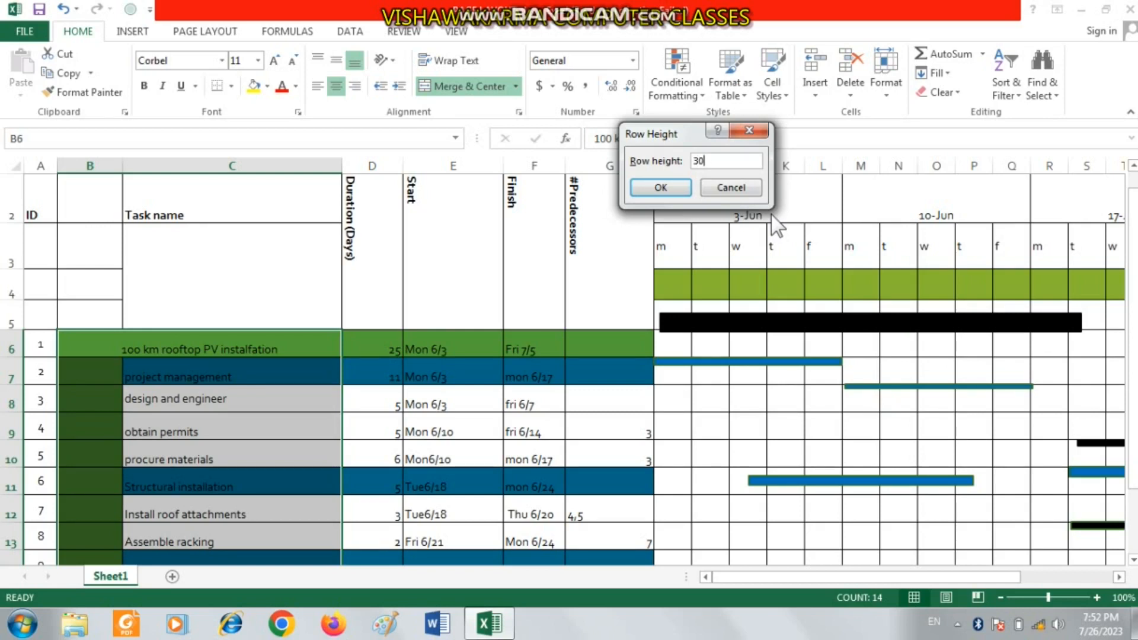
pyautogui.write('30')
pyautogui.press('Return')
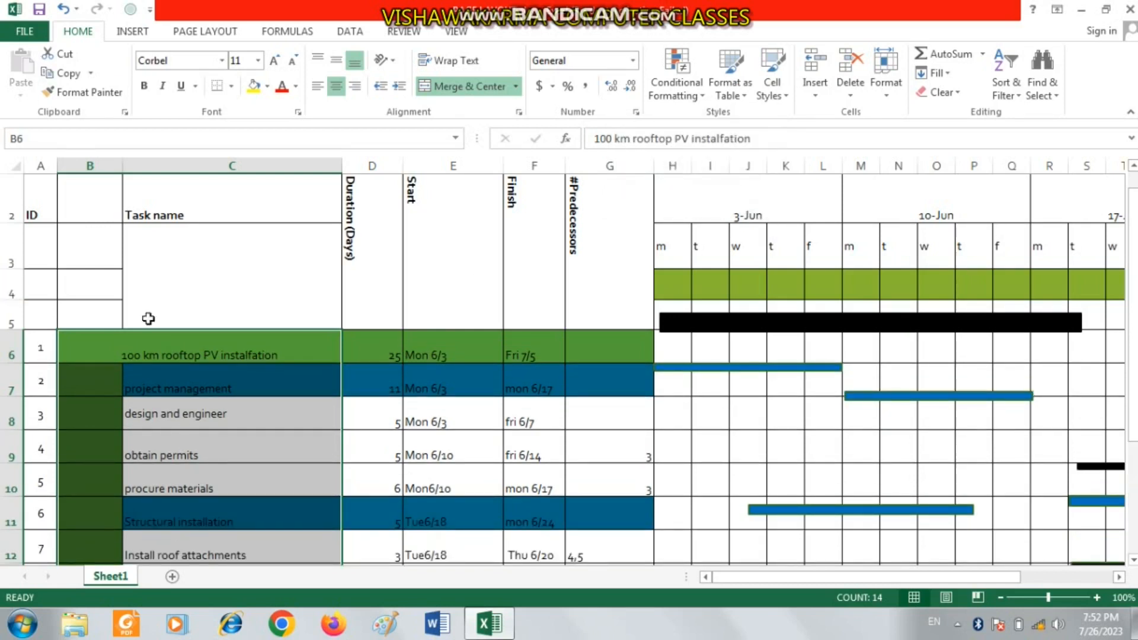
# Review the resized sheet, check both of its pages in the print preview, and return to the worksheet
pyautogui.click(207, 404)
pyautogui.scroll(-5, 253, 365)
pyautogui.scroll(6, 406, 326)
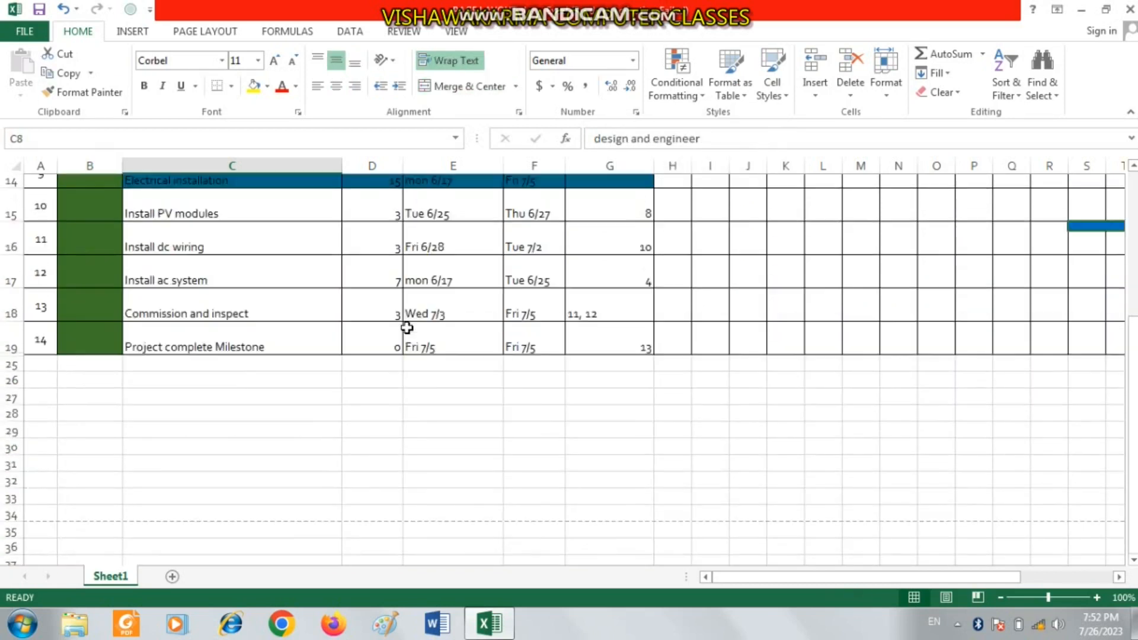
pyautogui.moveTo(481, 336); pyautogui.dragTo(717, 325)
pyautogui.click(276, 278)
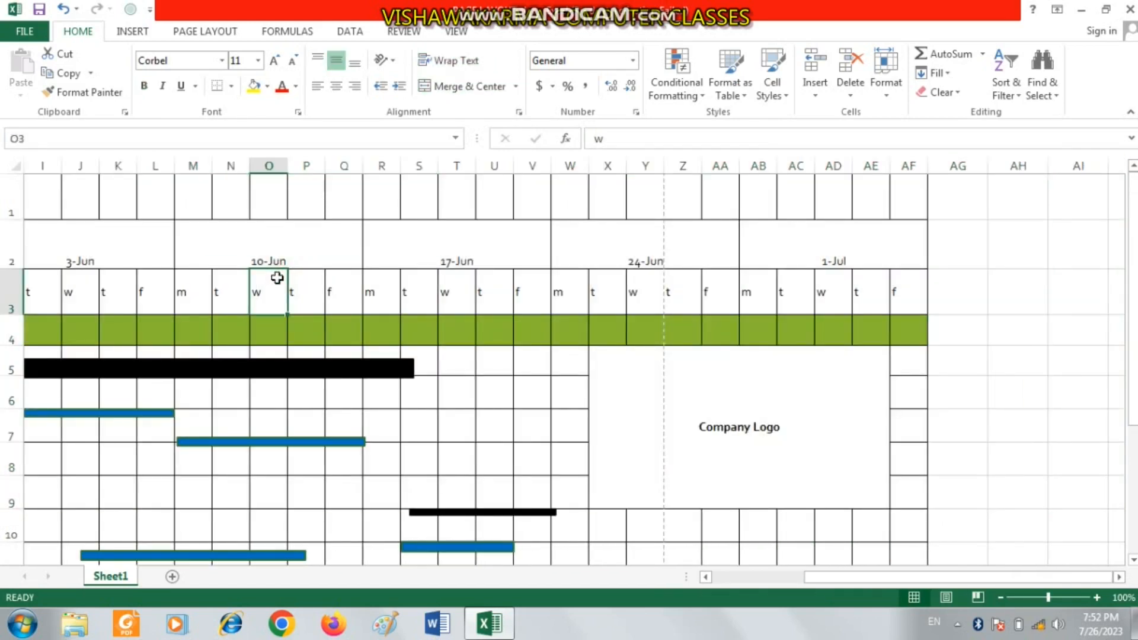
pyautogui.hotkey('ctrl', 'p')
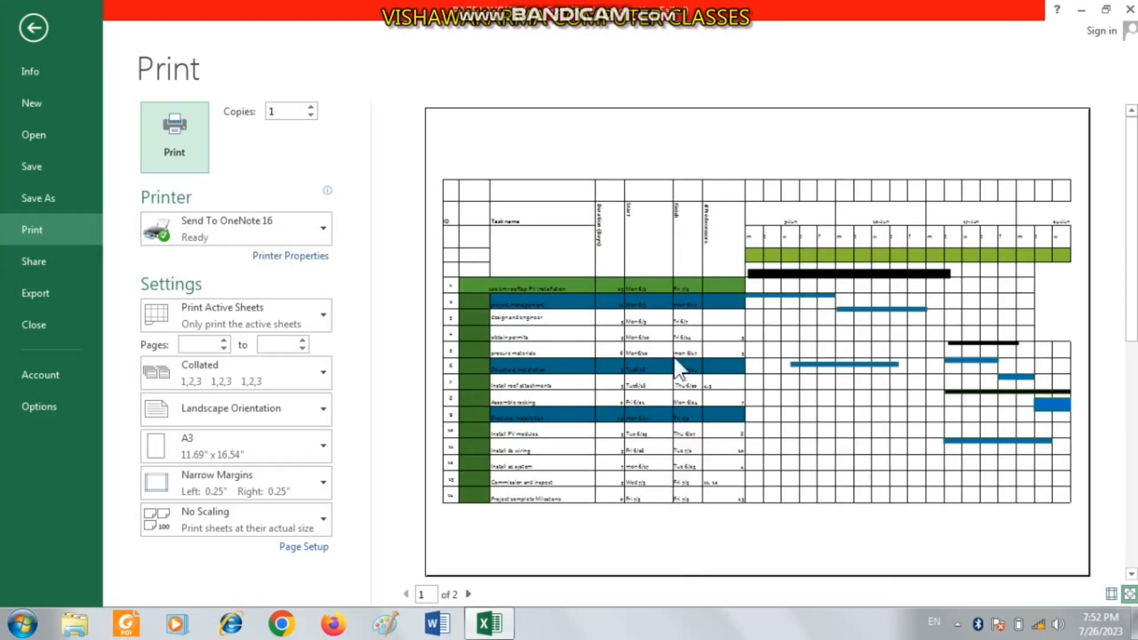
pyautogui.click(468, 595)
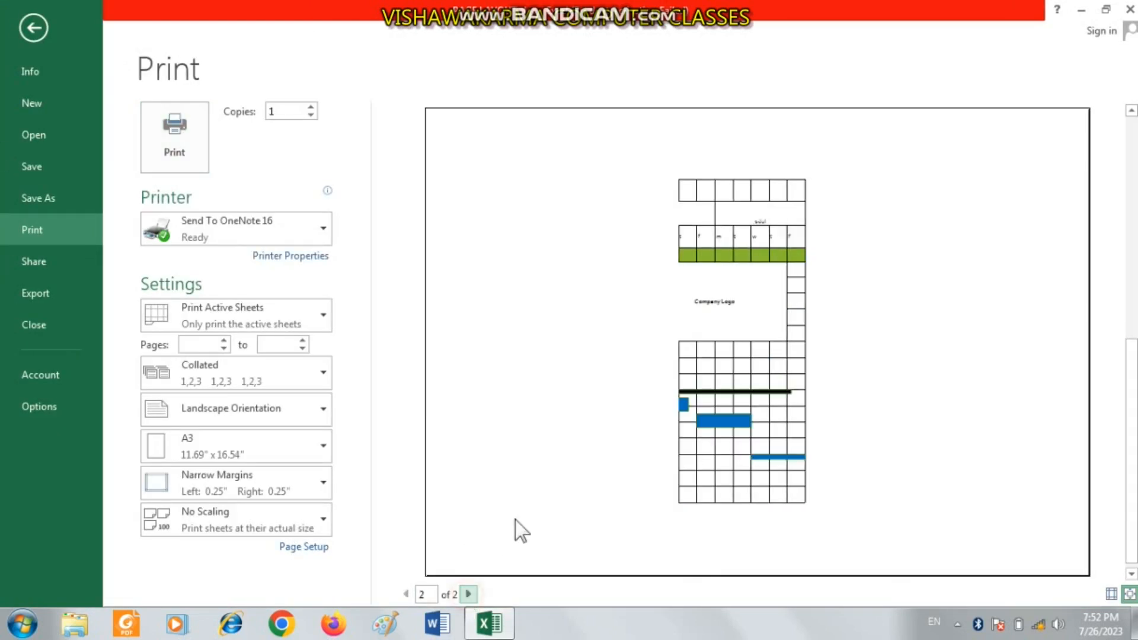
pyautogui.click(33, 28)
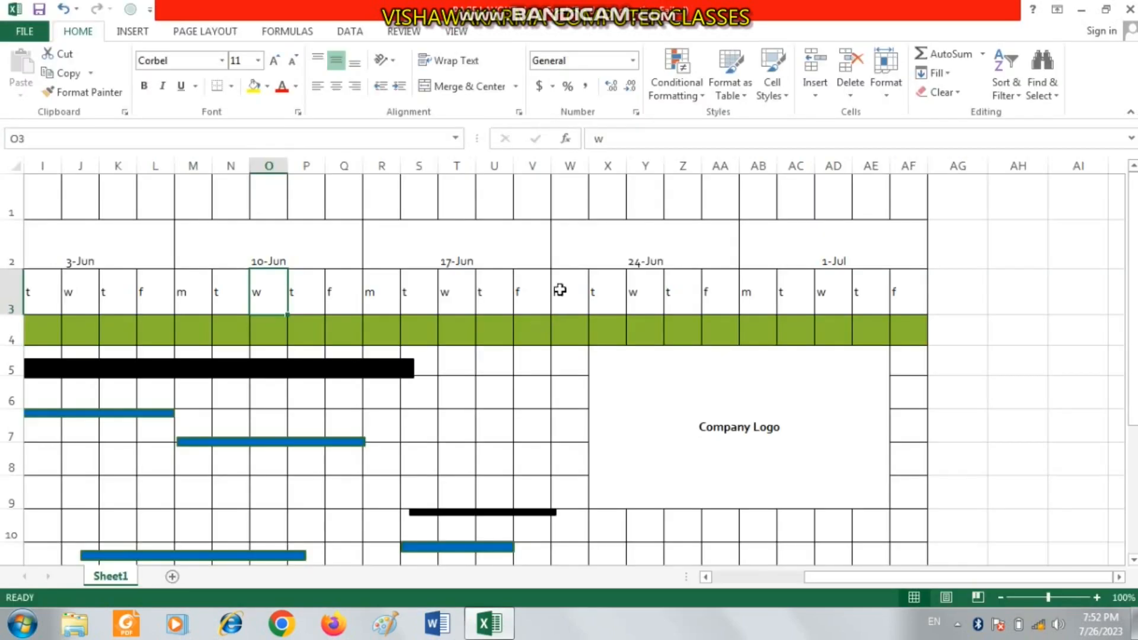
# Apply the Narrow margins preset to the Gantt chart sheet
pyautogui.click(503, 297)
pyautogui.click(379, 391)
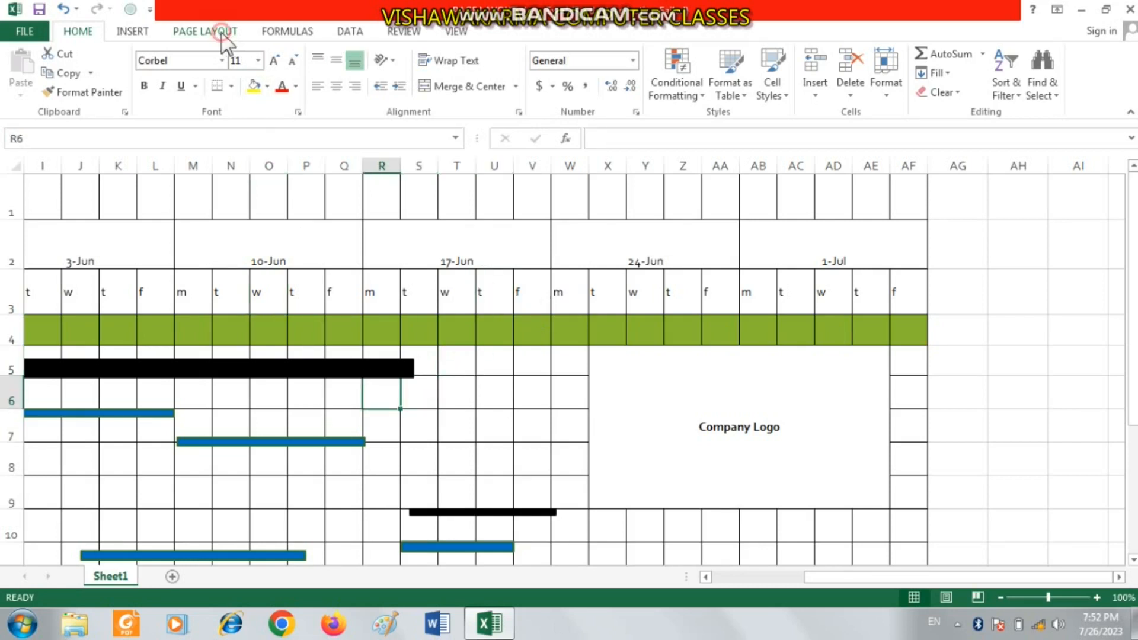
pyautogui.click(222, 31)
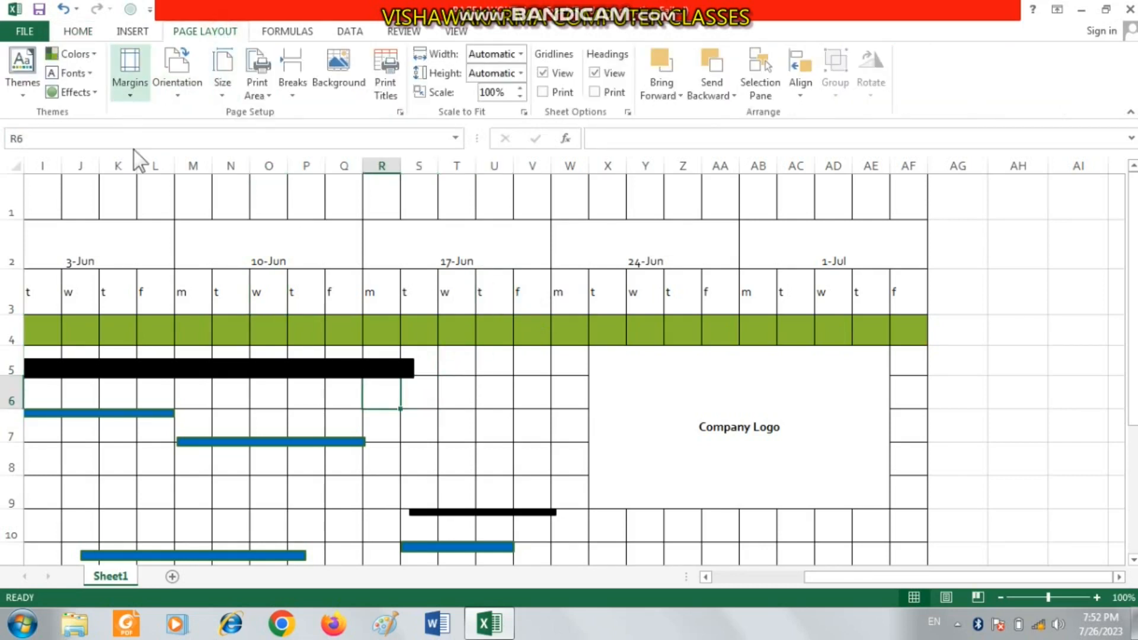
pyautogui.click(464, 399)
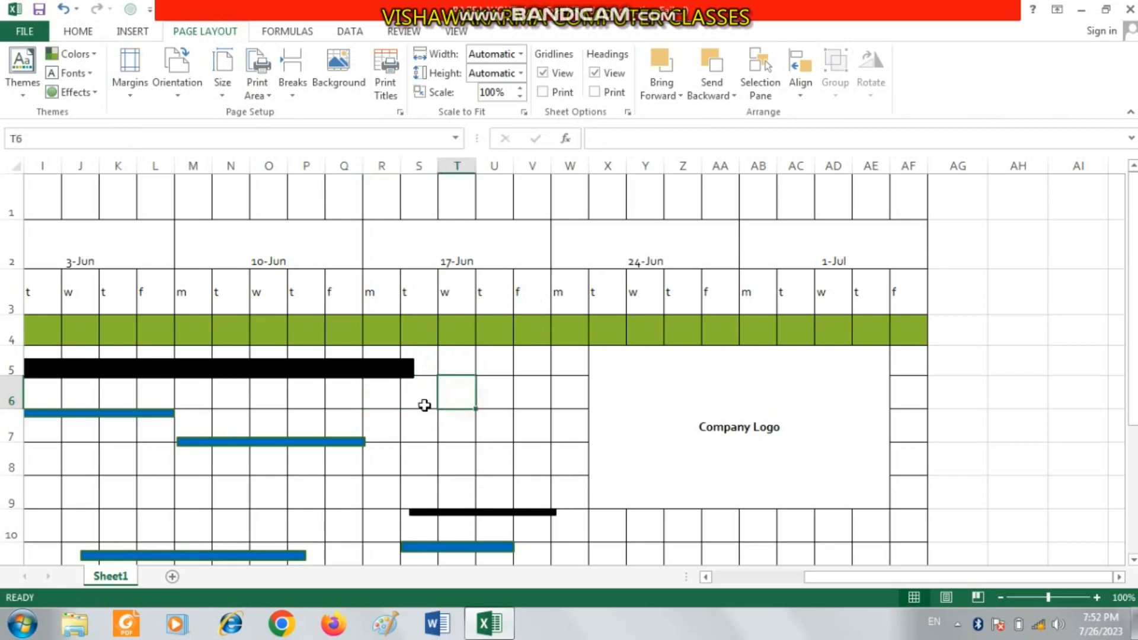
pyautogui.click(376, 404)
pyautogui.click(132, 76)
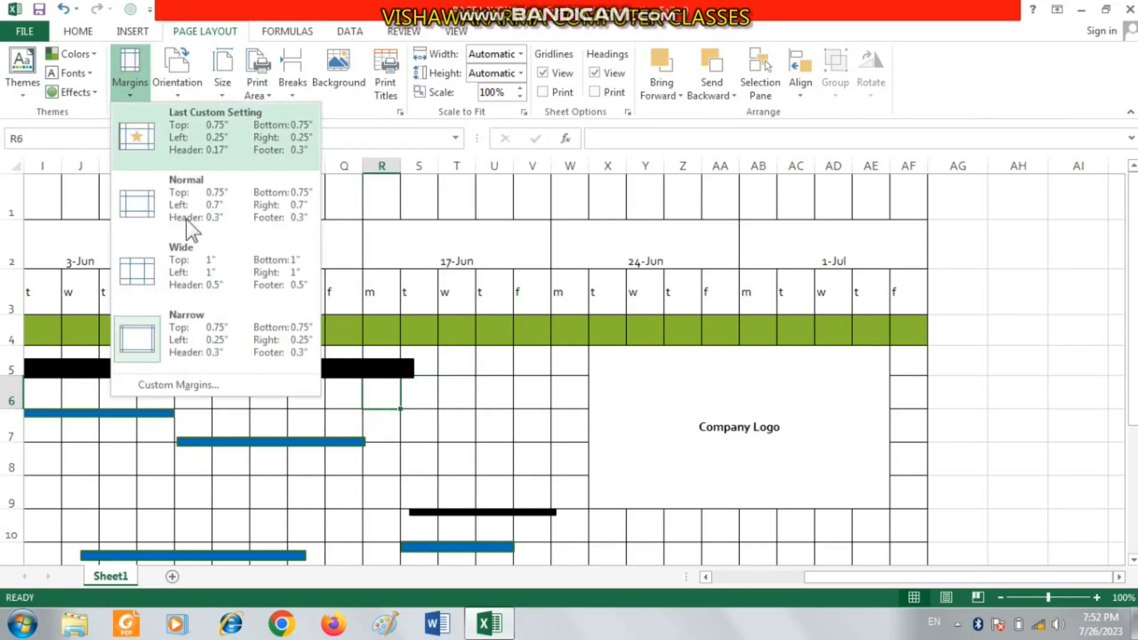
pyautogui.click(220, 338)
# Apply Landscape orientation and the A3 paper size to the sheet
pyautogui.click(183, 72)
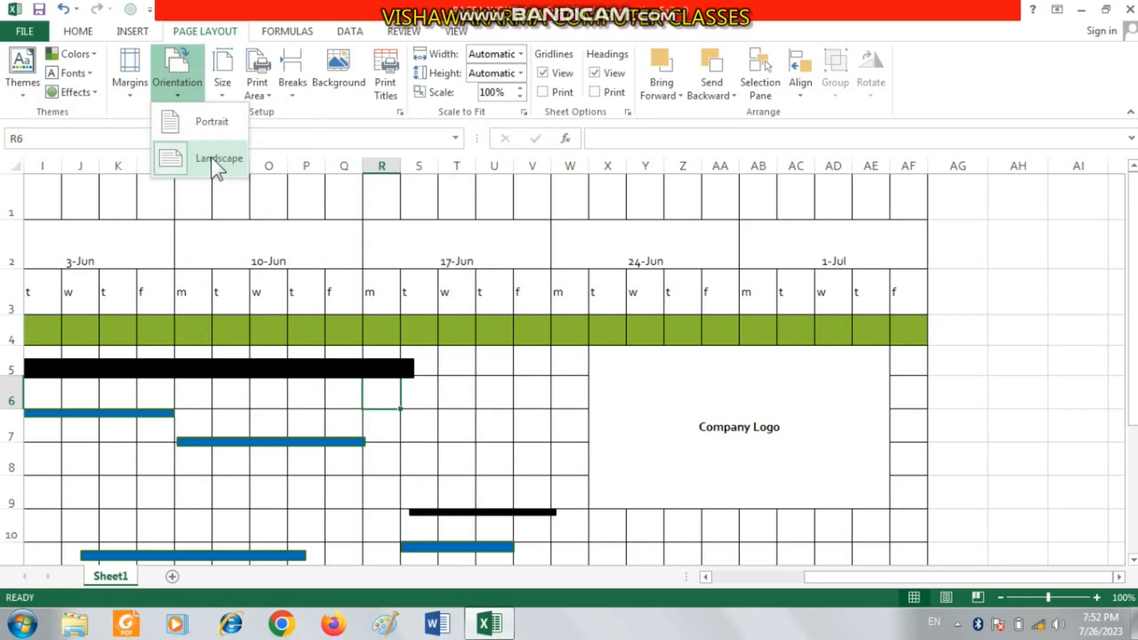
pyautogui.click(212, 157)
pyautogui.click(222, 67)
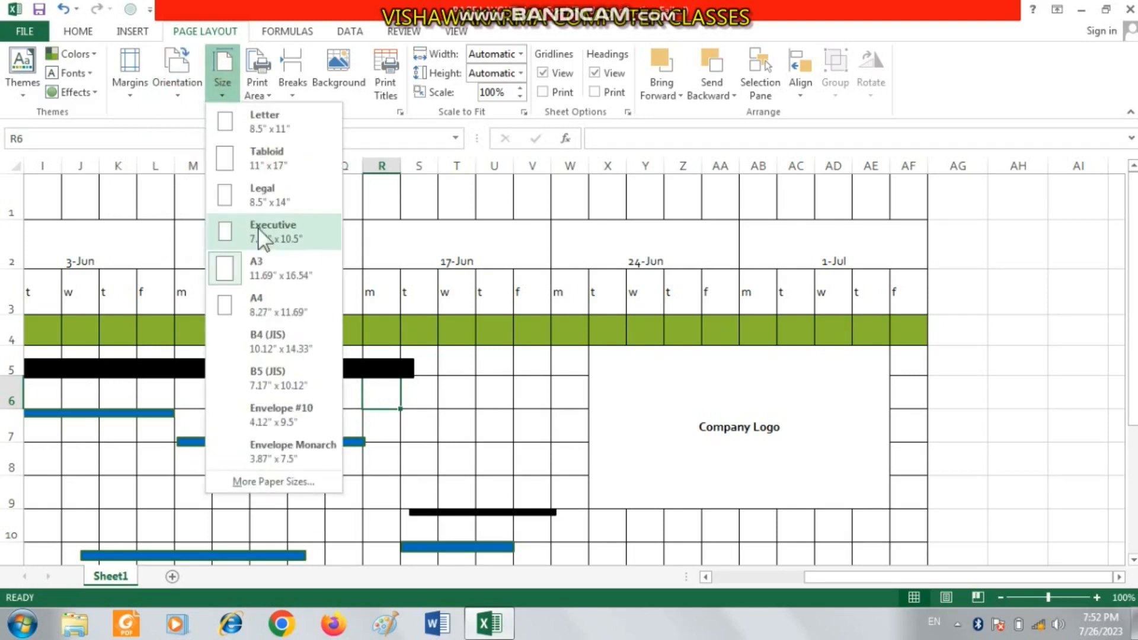
pyautogui.click(261, 266)
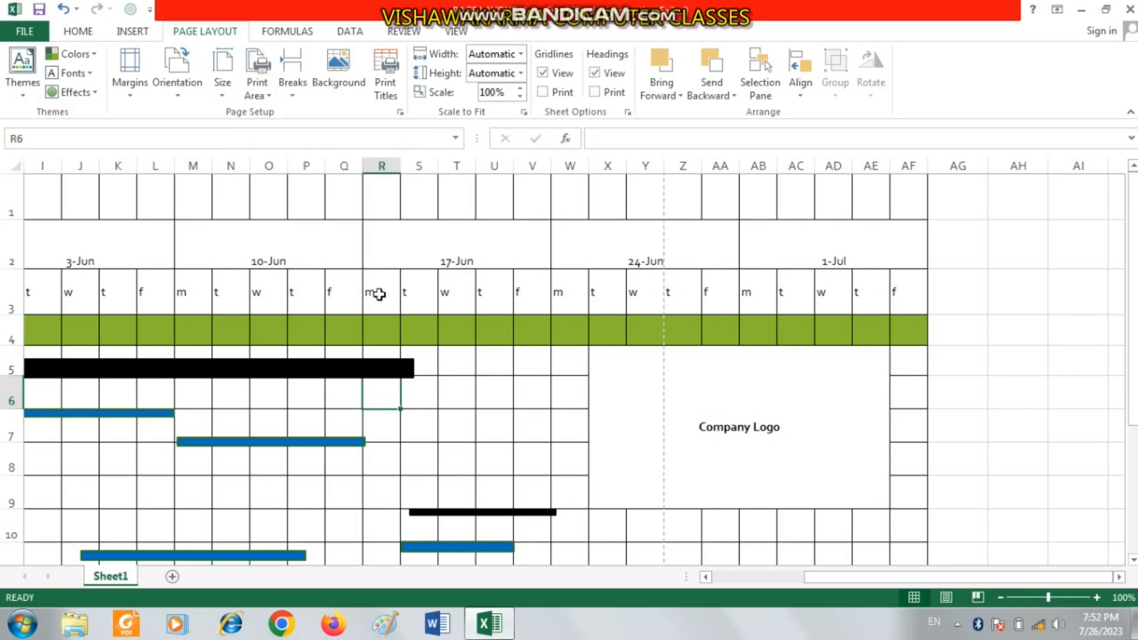
# Set the whole task table and timeline, A1:AF19, as the print area
pyautogui.moveTo(122, 244); pyautogui.dragTo(35, 242)
pyautogui.moveTo(32, 188); pyautogui.dragTo(741, 522)
pyautogui.scroll(3, 471, 408)
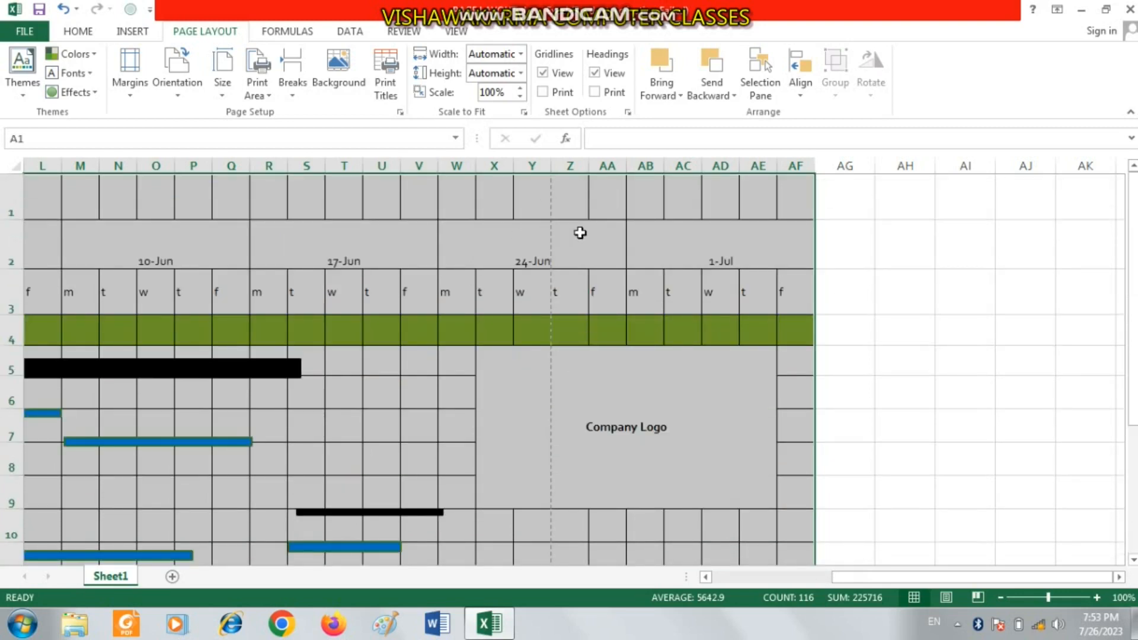
pyautogui.click(258, 85)
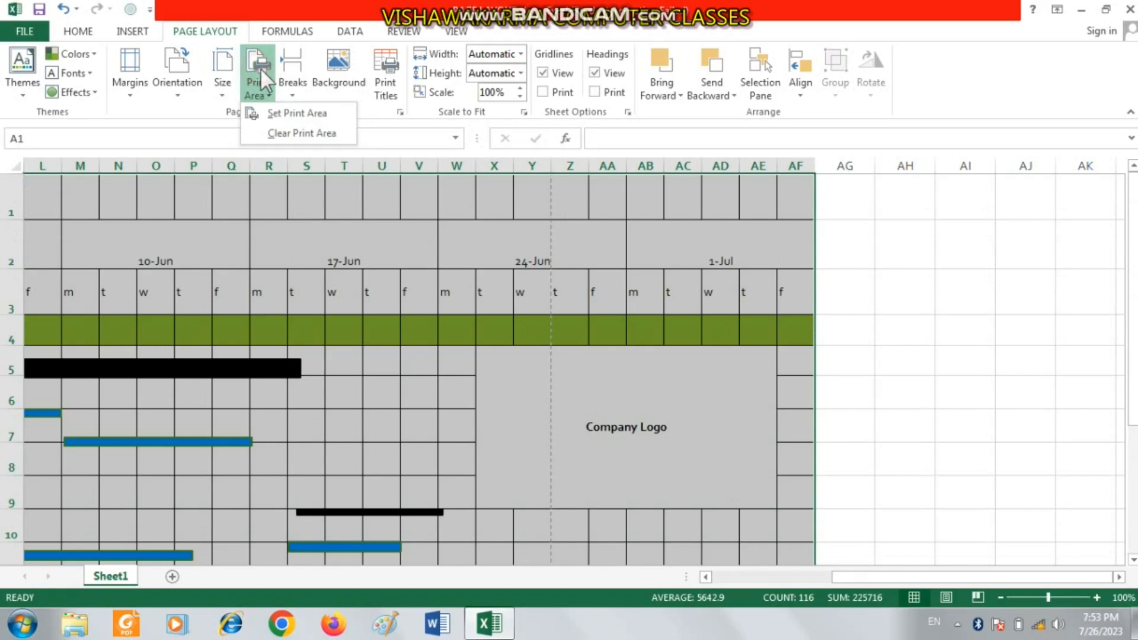
pyautogui.click(296, 113)
# Look over the extent of the print area on the sheet and clear it
pyautogui.moveTo(736, 575); pyautogui.dragTo(900, 577)
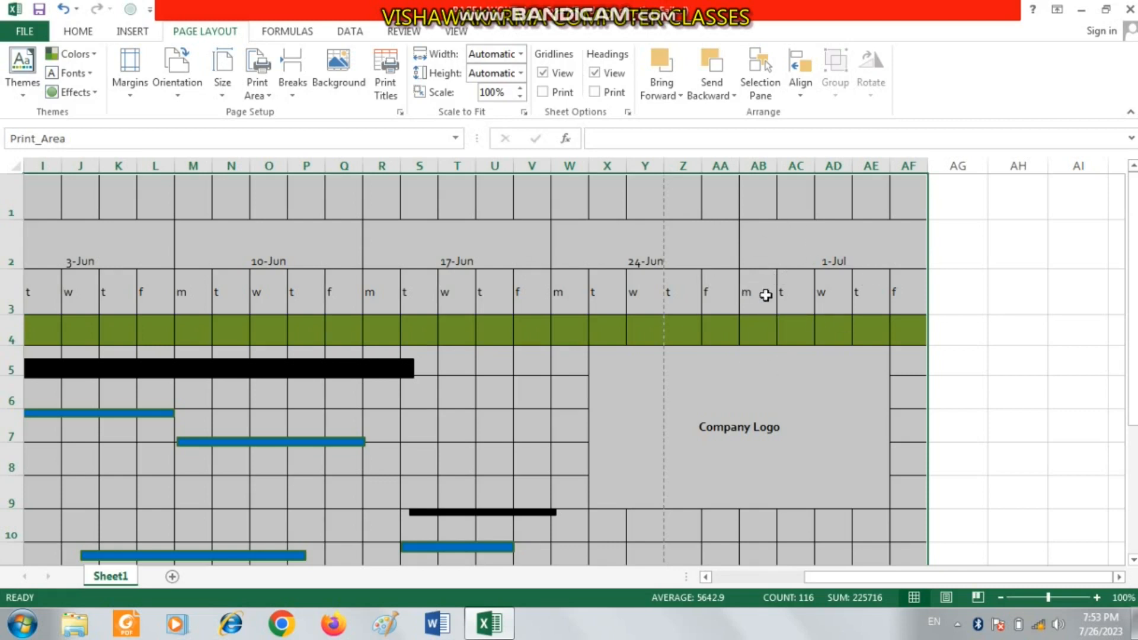
pyautogui.scroll(-4, 703, 353)
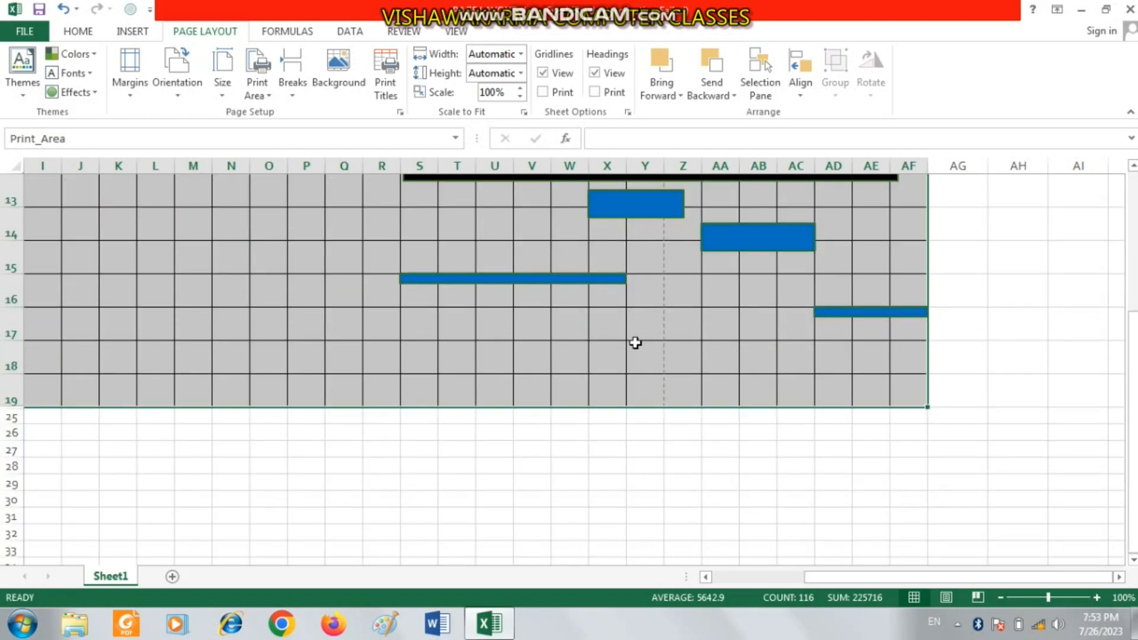
pyautogui.scroll(4, 635, 342)
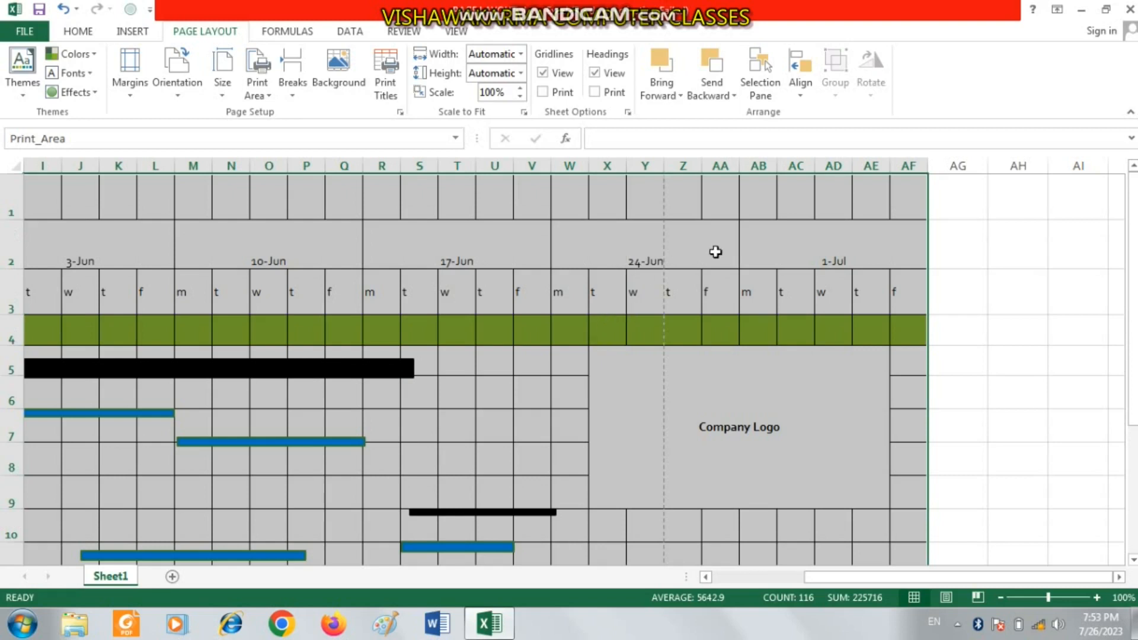
pyautogui.click(258, 86)
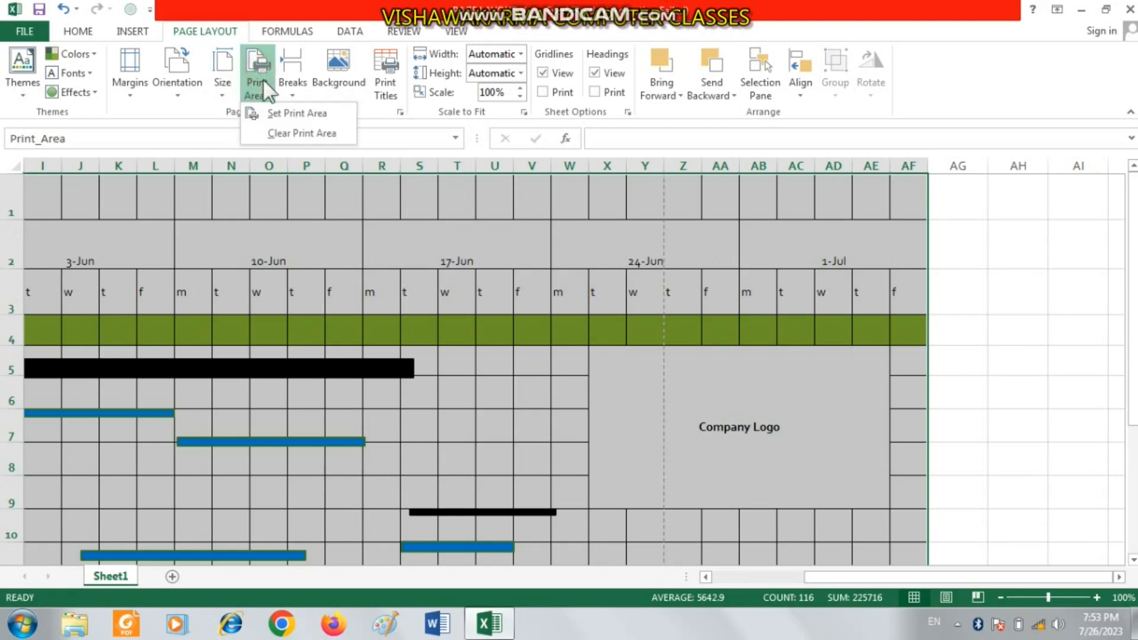
pyautogui.click(289, 132)
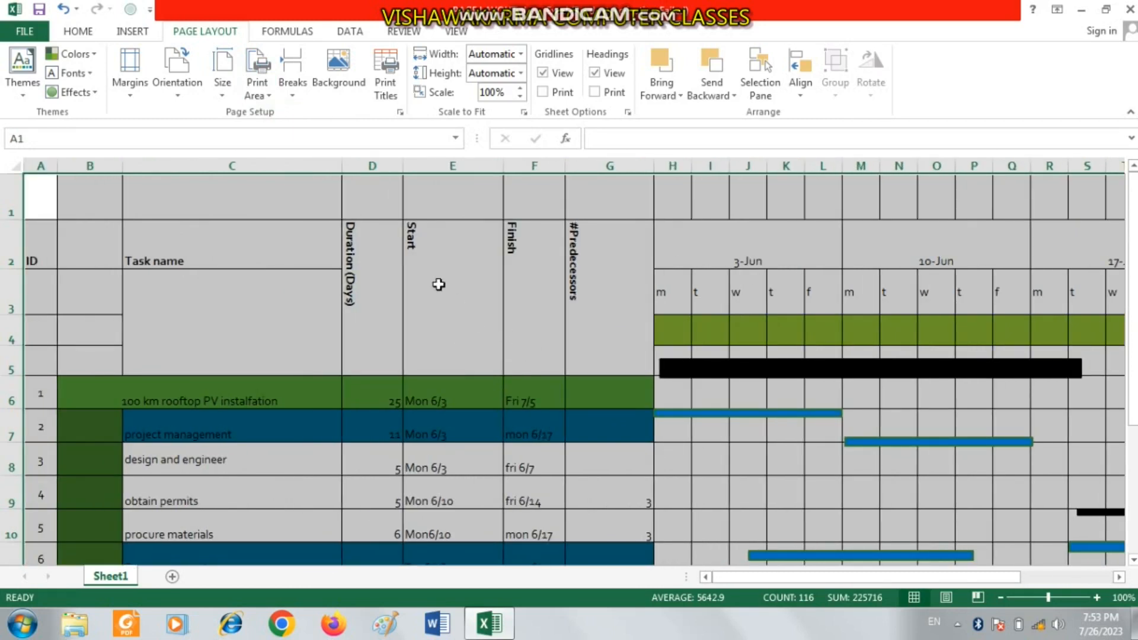
# Set the range E2:AF13, from the Start column to the end of the timeline, as the print area
pyautogui.click(448, 288)
pyautogui.moveTo(483, 324); pyautogui.dragTo(849, 474)
pyautogui.scroll(1, 609, 421)
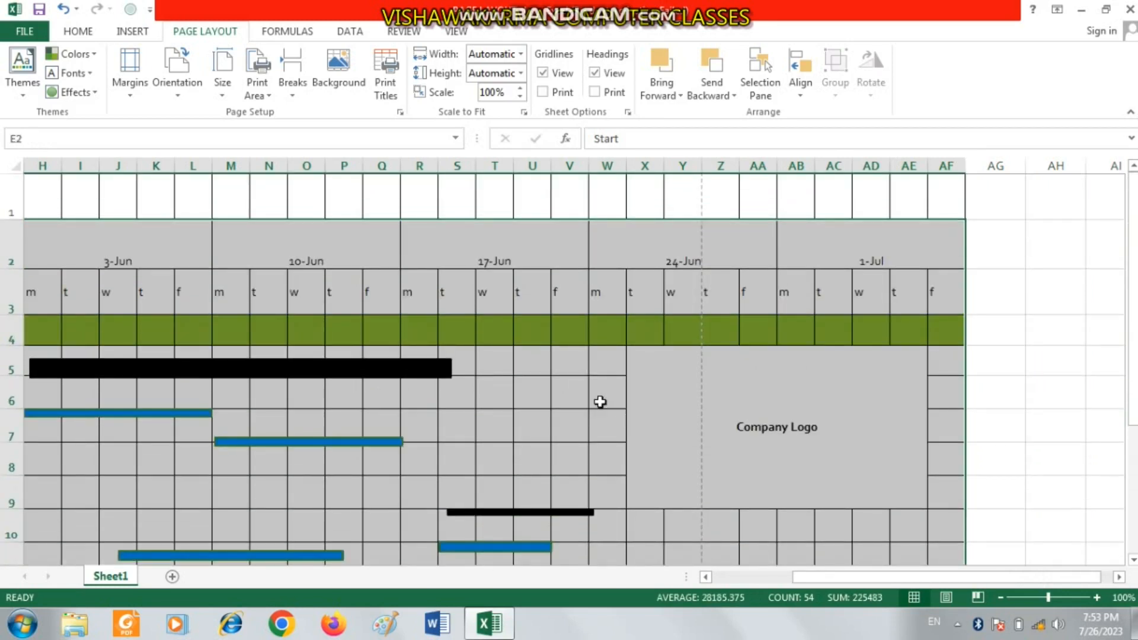
pyautogui.click(257, 86)
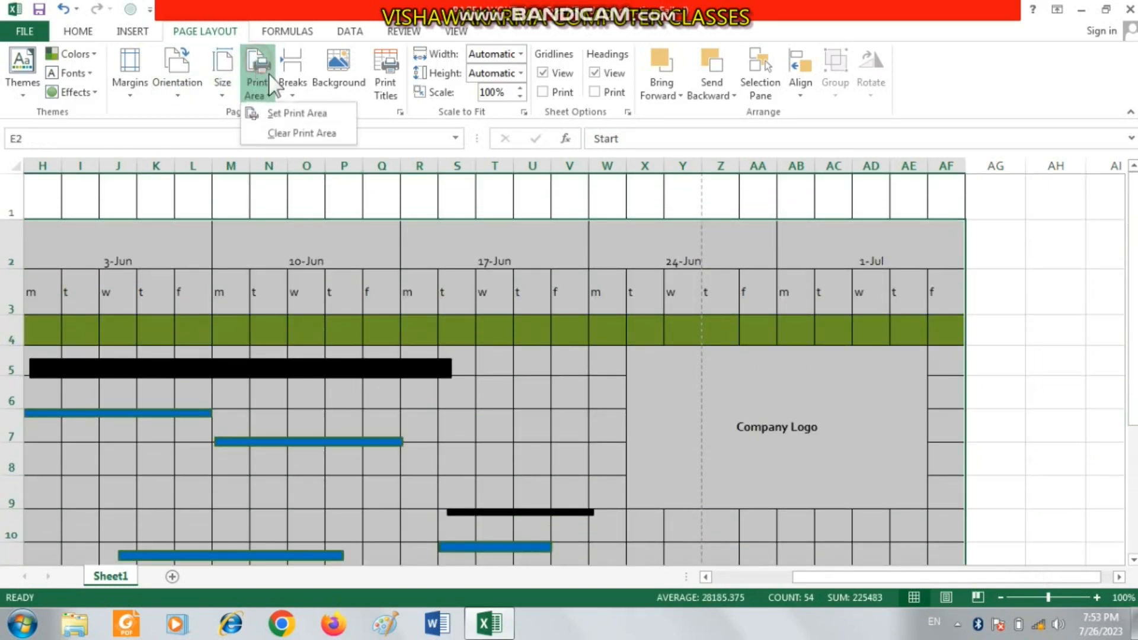
pyautogui.click(294, 112)
pyautogui.scroll(-5, 954, 399)
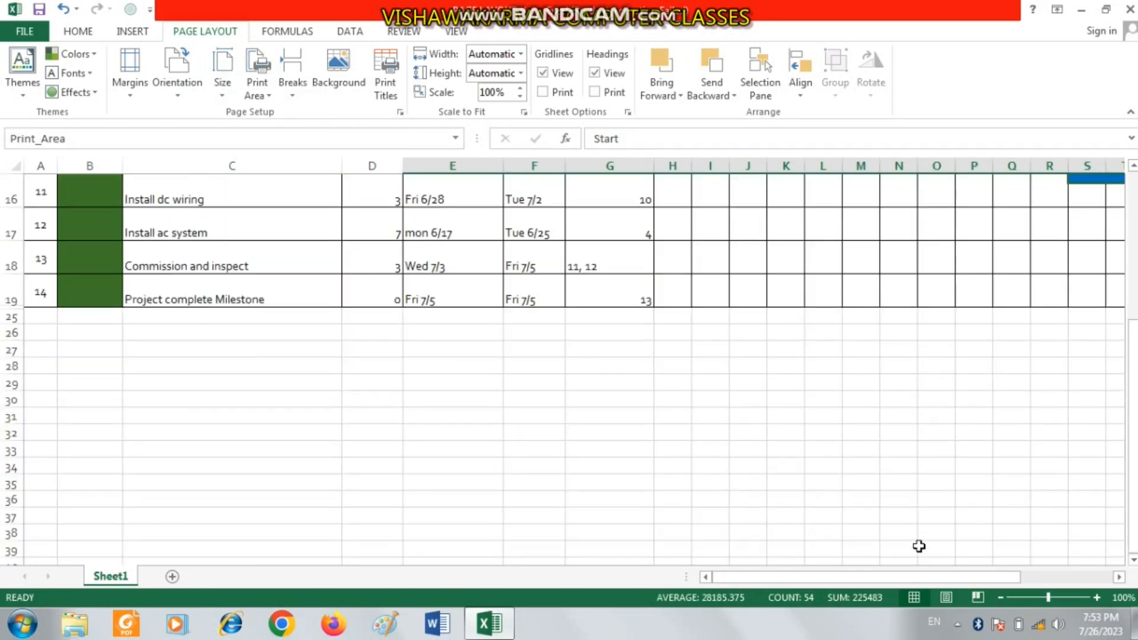
pyautogui.moveTo(878, 578); pyautogui.dragTo(1092, 563)
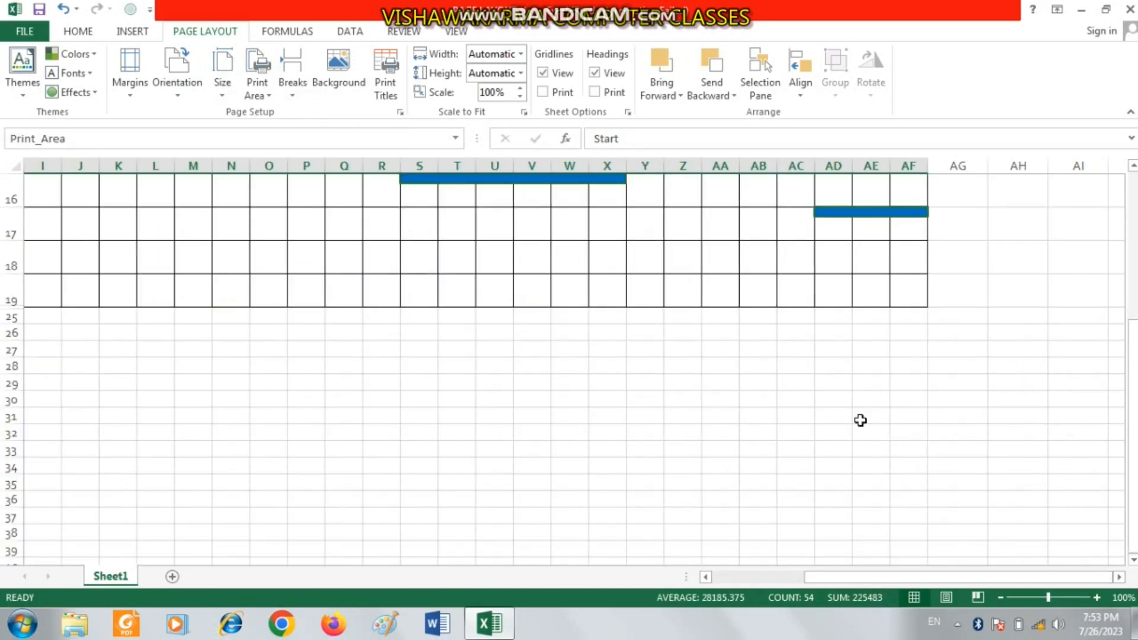
# Check the print preview of the sheet with the current print area
pyautogui.scroll(5, 861, 419)
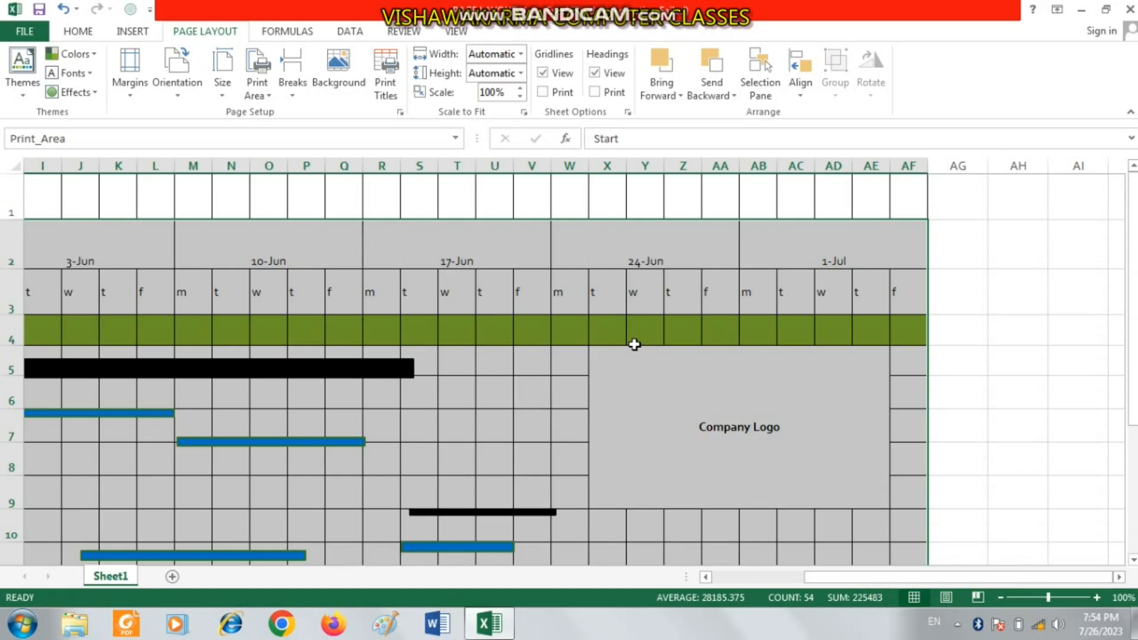
pyautogui.hotkey('ctrl', 'p')
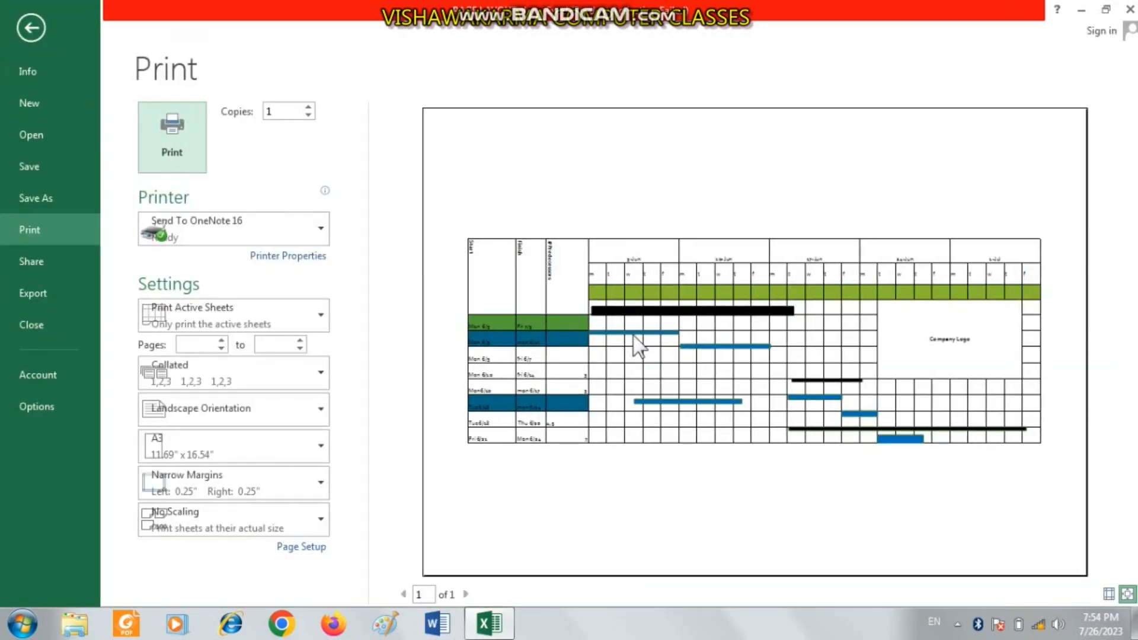
pyautogui.press('Escape')
# Clear the print area of the sheet
pyautogui.click(258, 83)
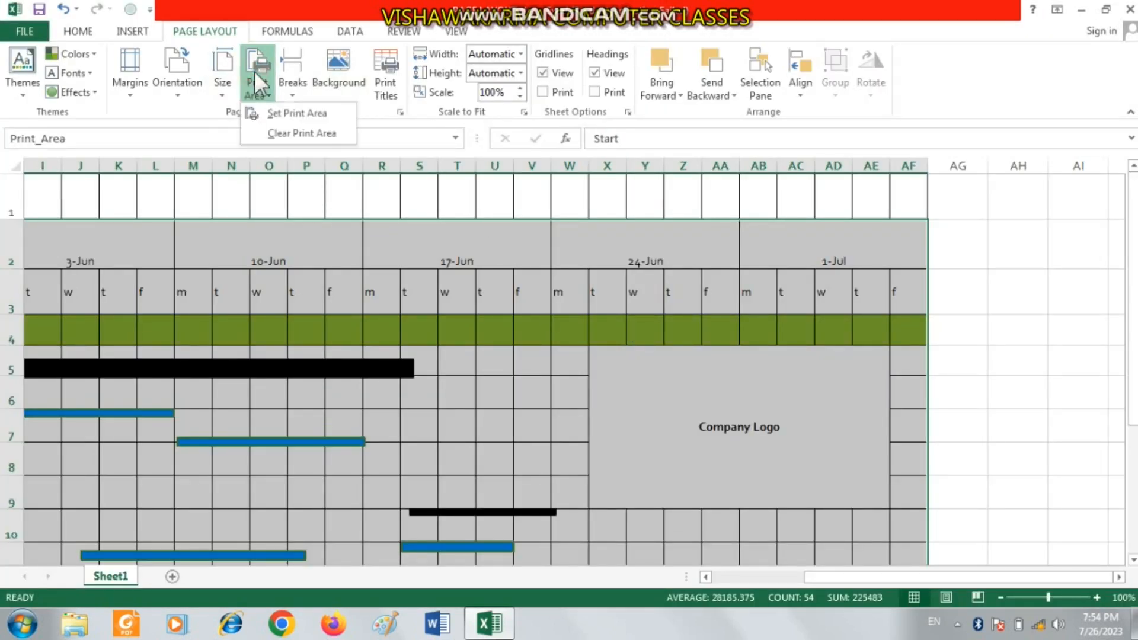
pyautogui.click(308, 133)
pyautogui.moveTo(787, 490); pyautogui.dragTo(833, 427)
pyautogui.click(691, 383)
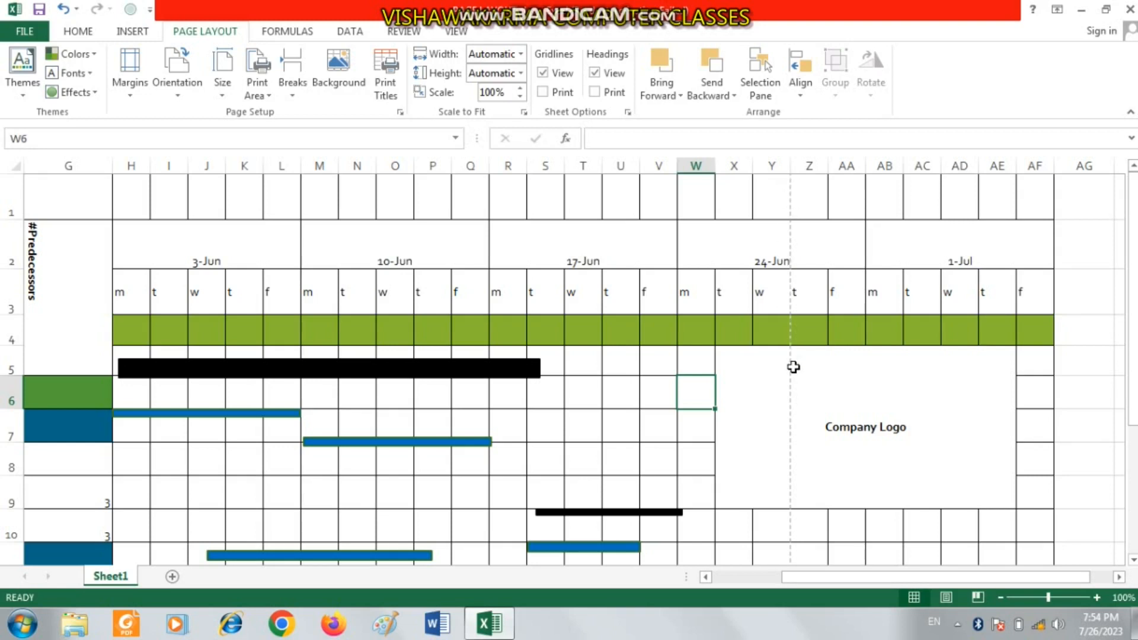
# Insert a page break at cell AG25, just outside the lower corner of the Gantt timeline
pyautogui.scroll(-8, 933, 400)
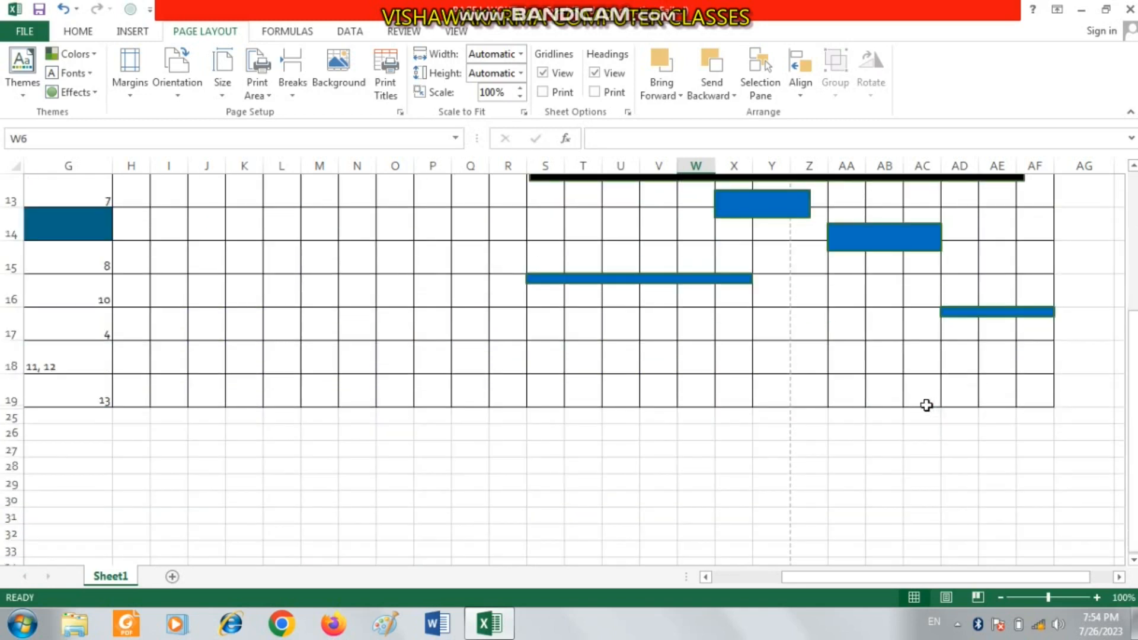
pyautogui.scroll(8, 776, 323)
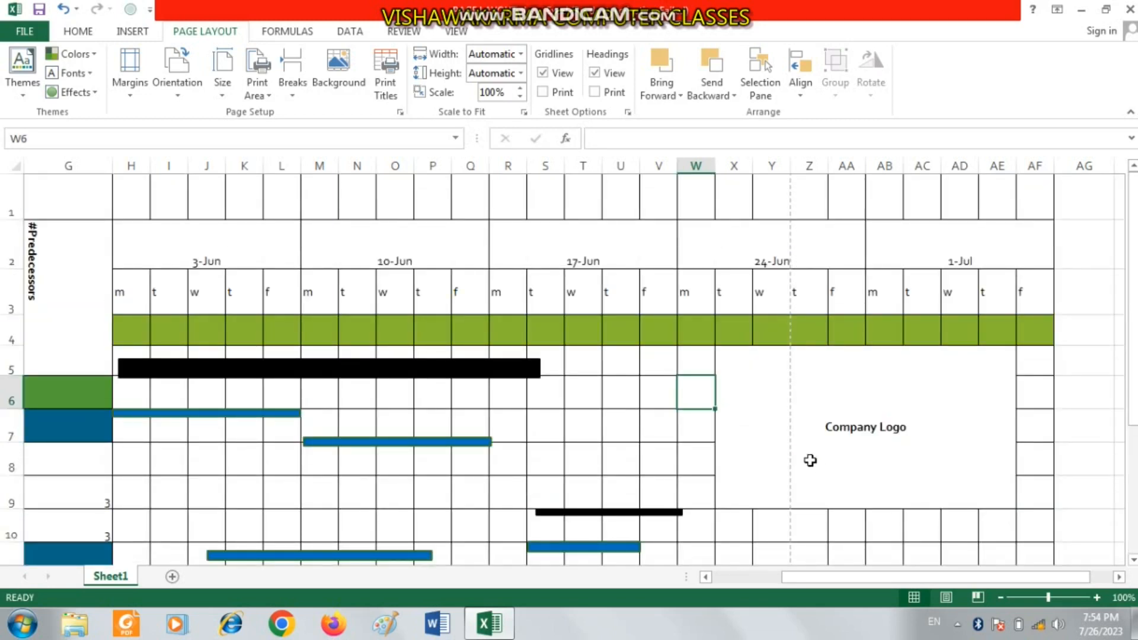
pyautogui.scroll(-5, 785, 400)
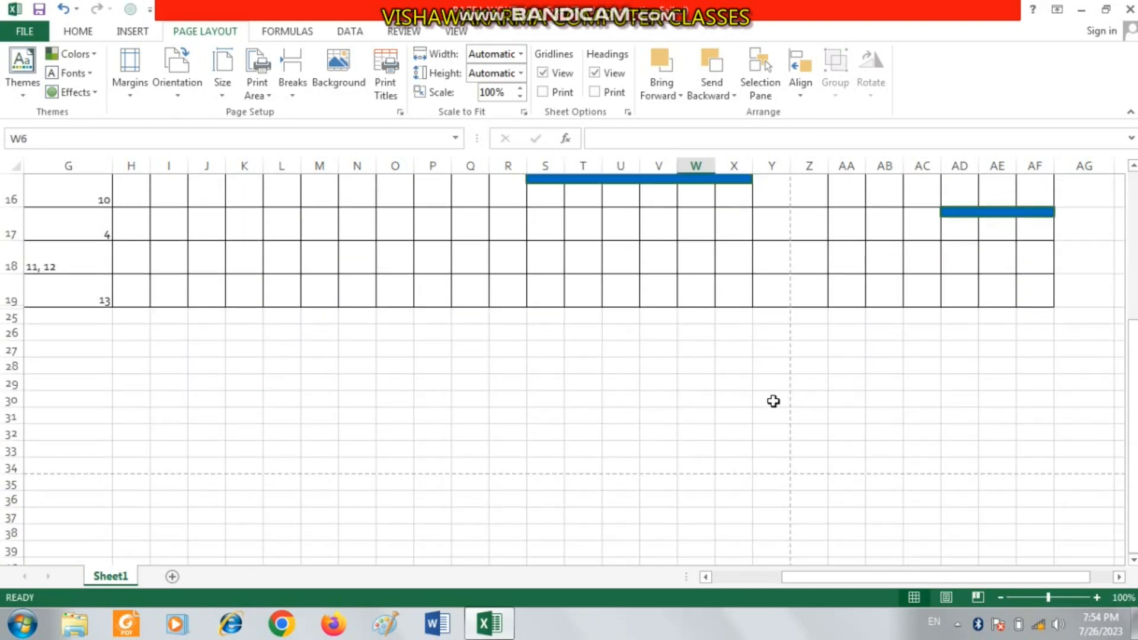
pyautogui.scroll(5, 775, 398)
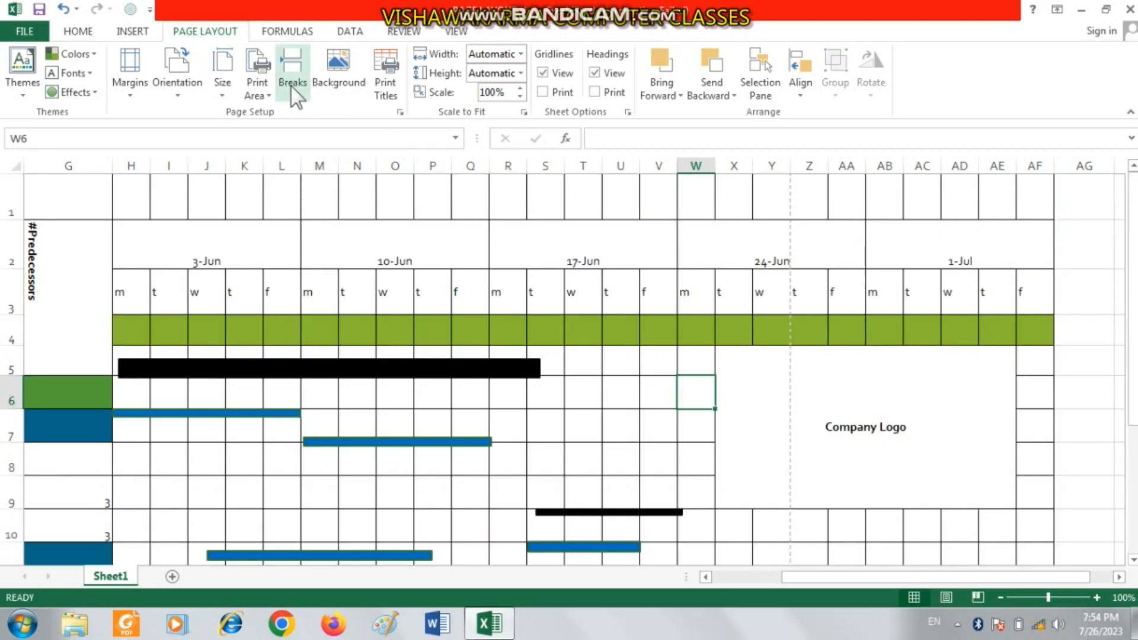
pyautogui.scroll(-4, 896, 372)
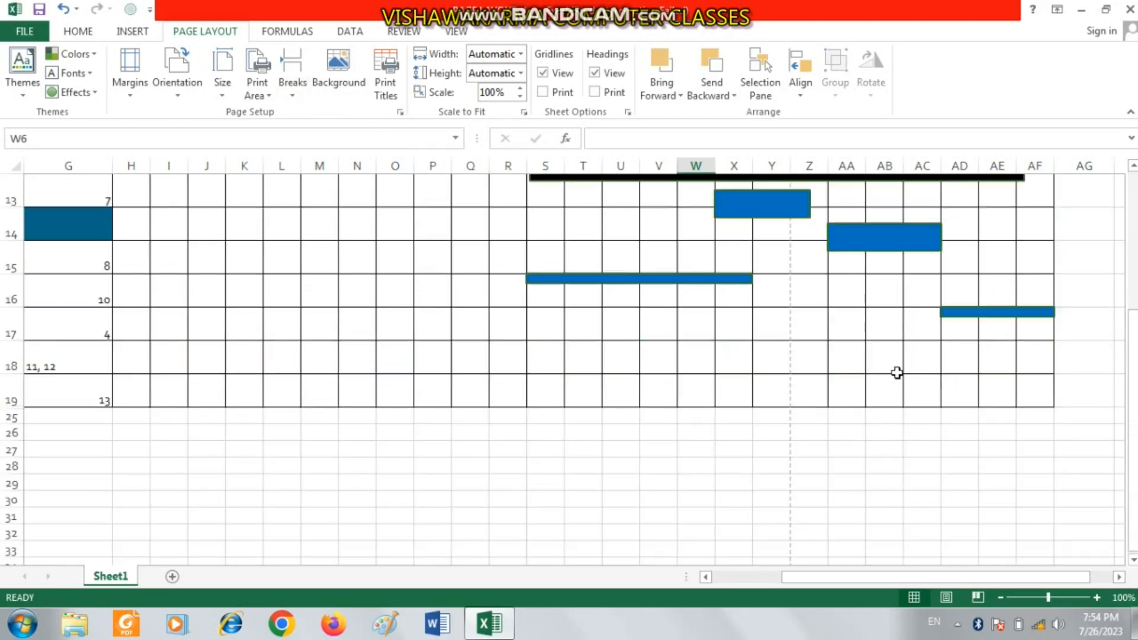
pyautogui.click(1098, 420)
pyautogui.click(1072, 461)
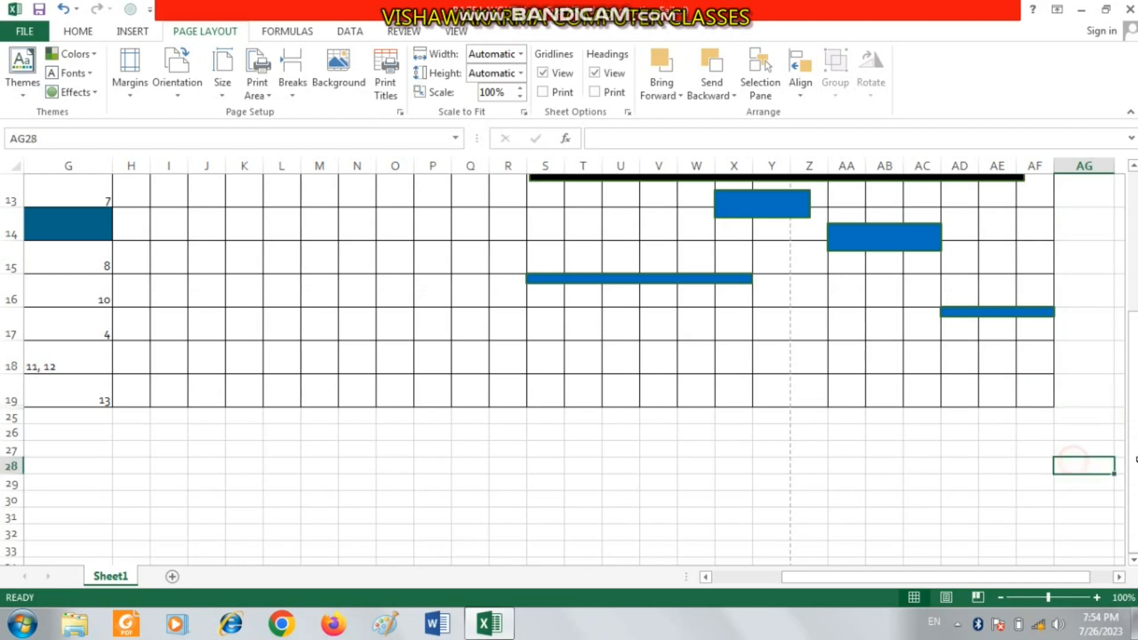
pyautogui.moveTo(1134, 459); pyautogui.dragTo(1031, 465)
pyautogui.click(854, 415)
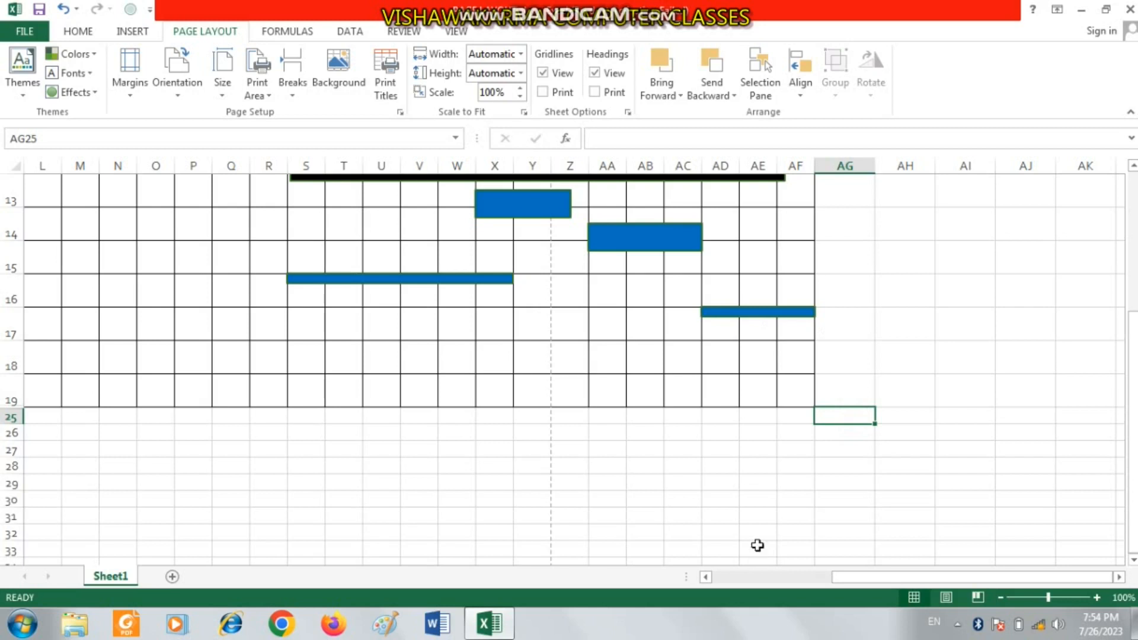
pyautogui.click(292, 68)
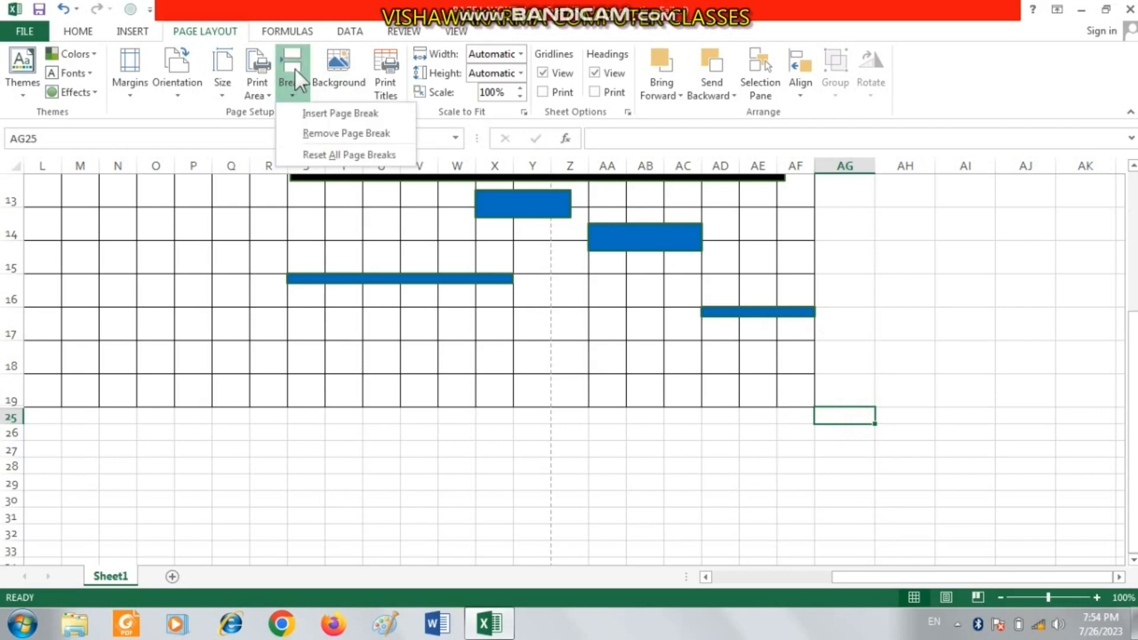
pyautogui.click(339, 114)
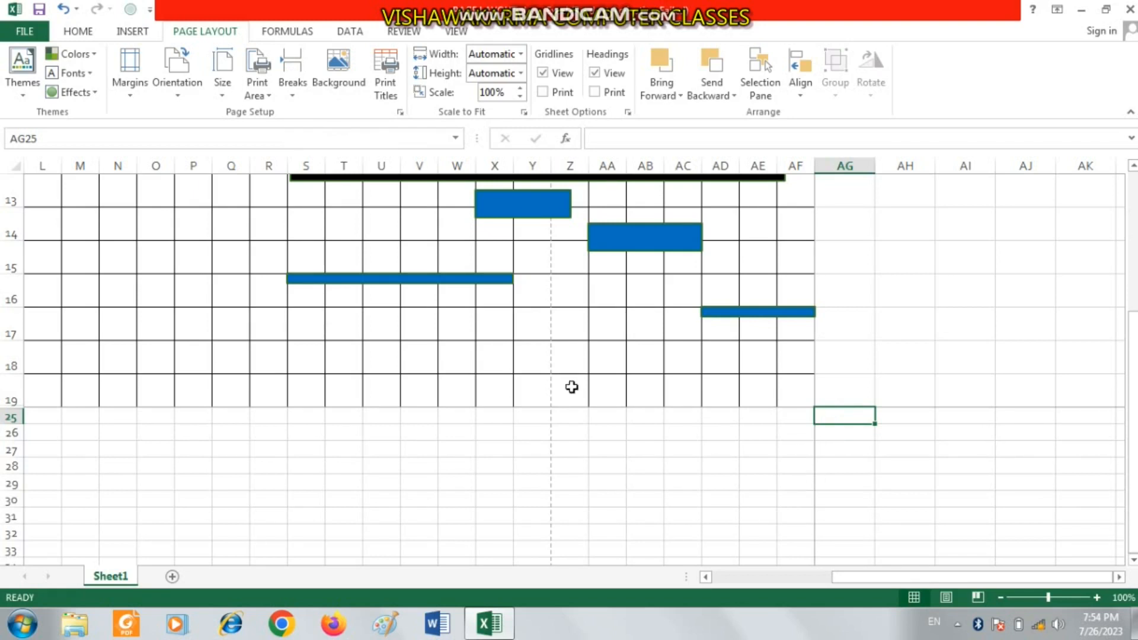
# Enter the sample text "ret" in AH2 and "etre" in AH3, beyond the inserted page break
pyautogui.scroll(4, 571, 387)
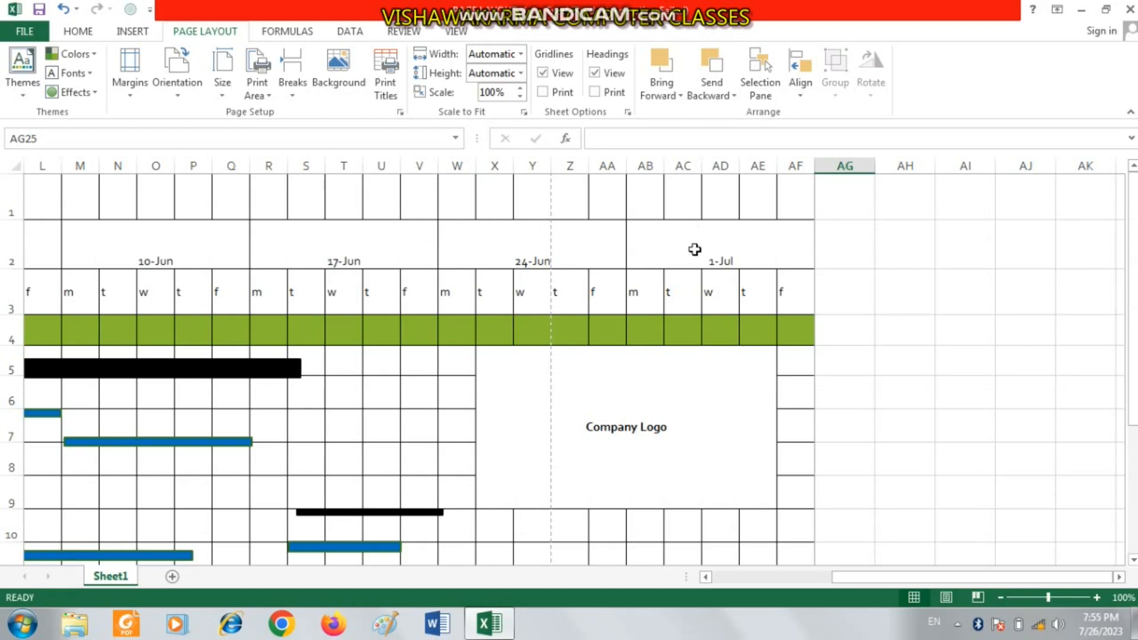
pyautogui.click(432, 249)
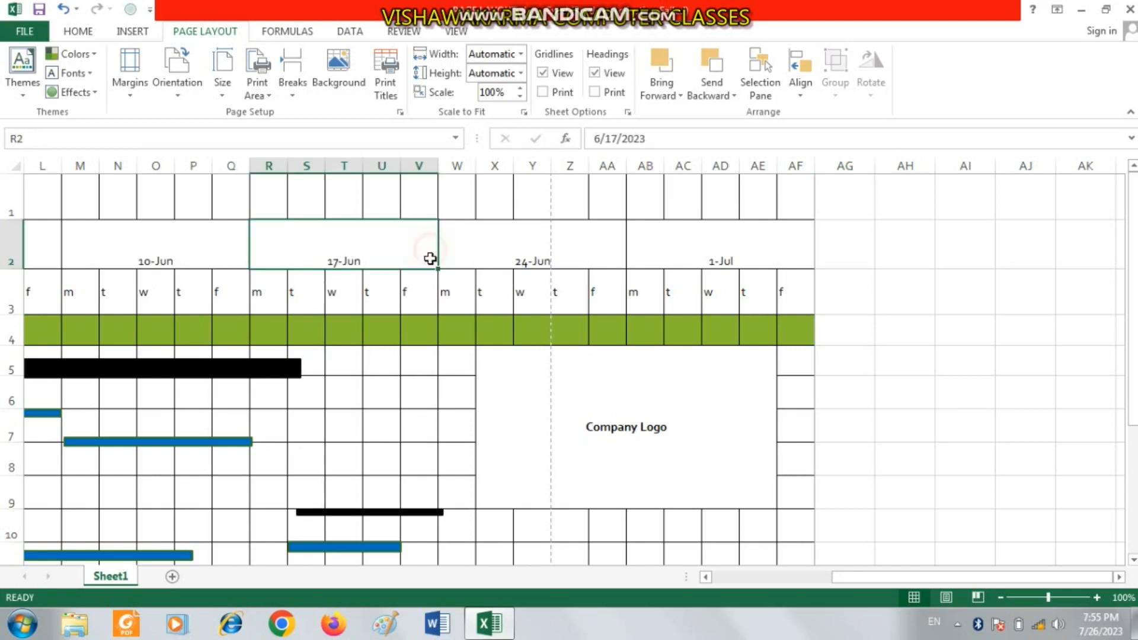
pyautogui.click(686, 253)
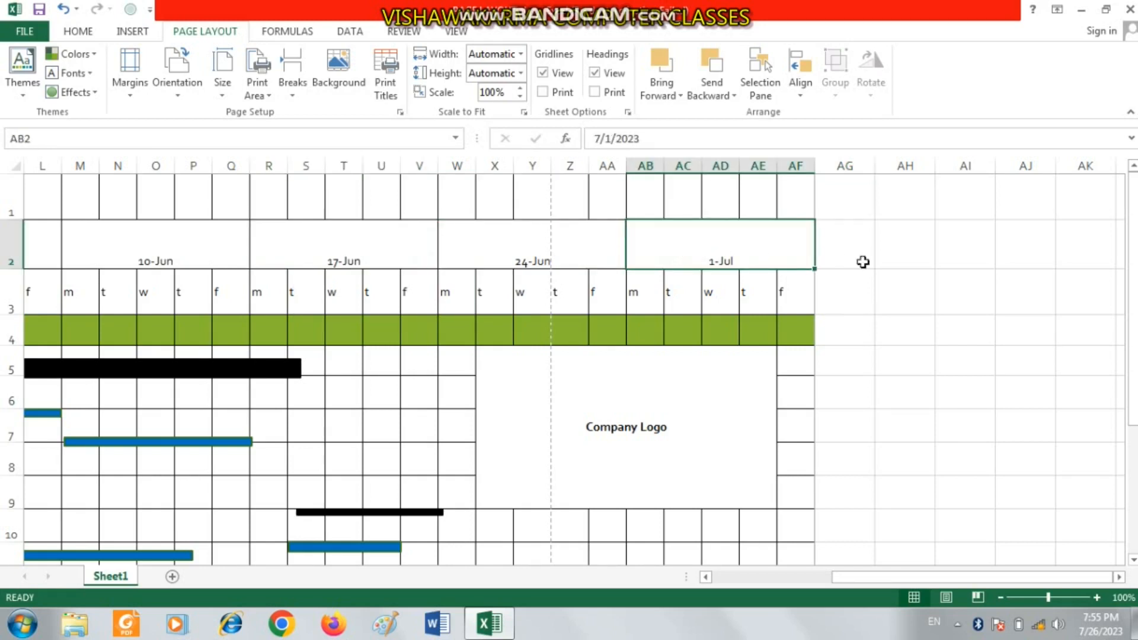
pyautogui.click(916, 267)
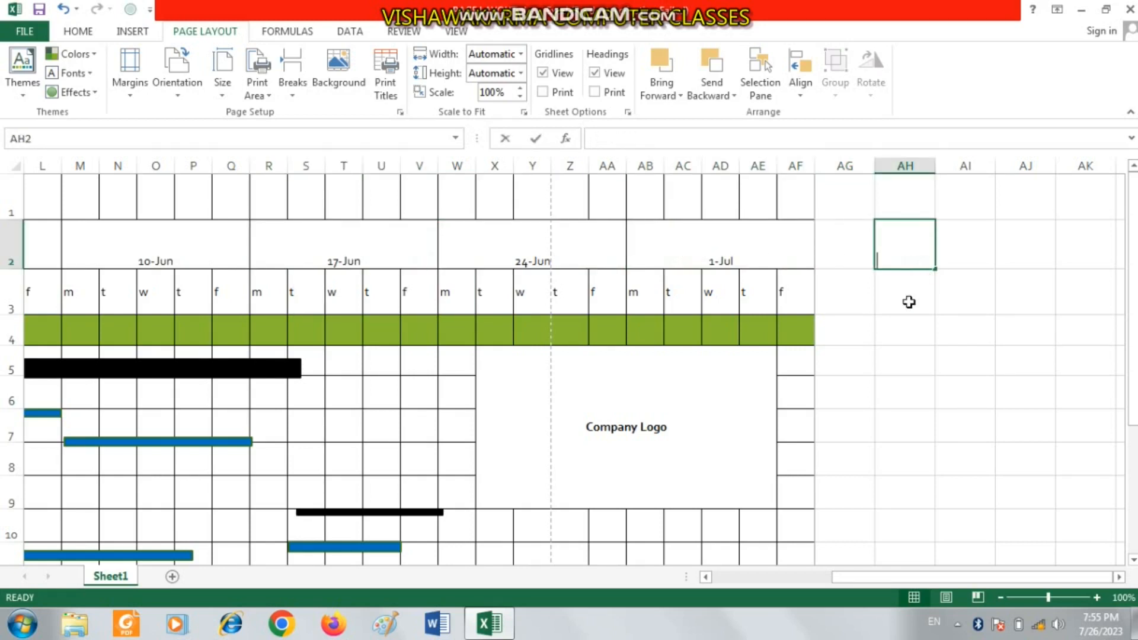
pyautogui.write('ret')
pyautogui.press('Return')
pyautogui.write('etre')
pyautogui.press('Up')
pyautogui.press('Down')
pyautogui.press('Down')
pyautogui.click(690, 251)
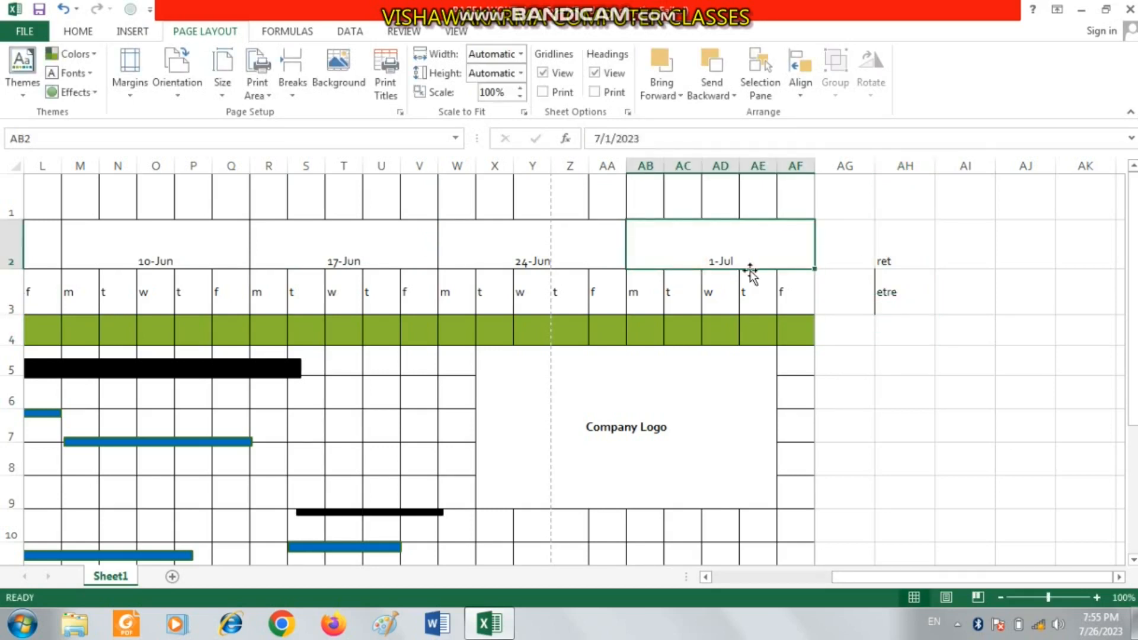
pyautogui.click(419, 241)
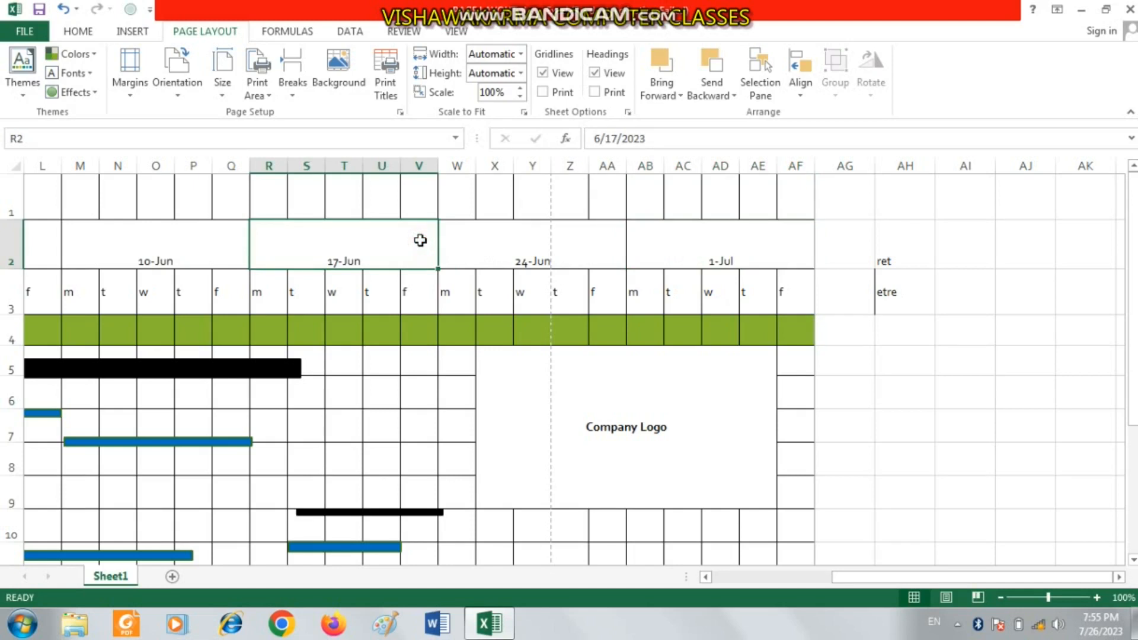
# Page through the print preview up to page 3 to examine how the sheet is split
pyautogui.hotkey('ctrl', 'p')
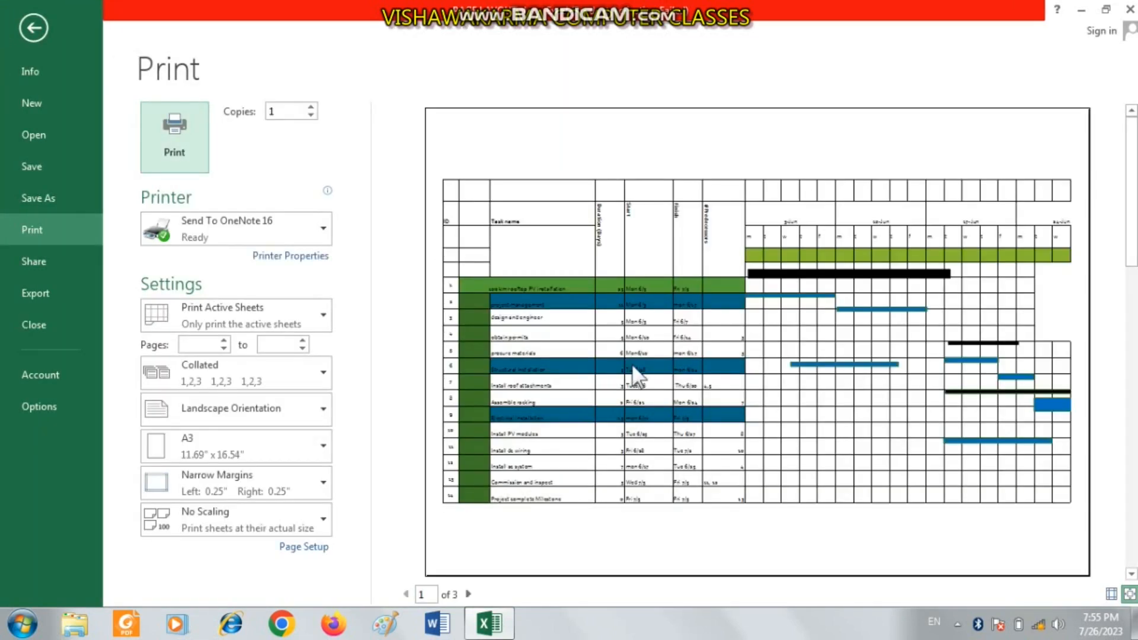
pyautogui.click(469, 594)
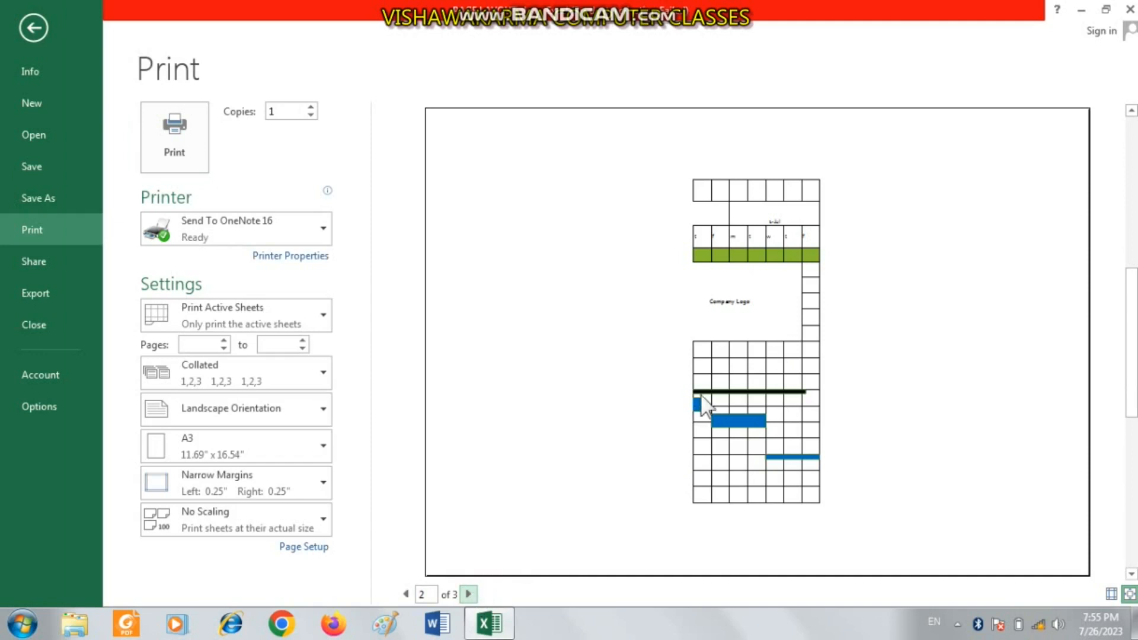
pyautogui.click(467, 594)
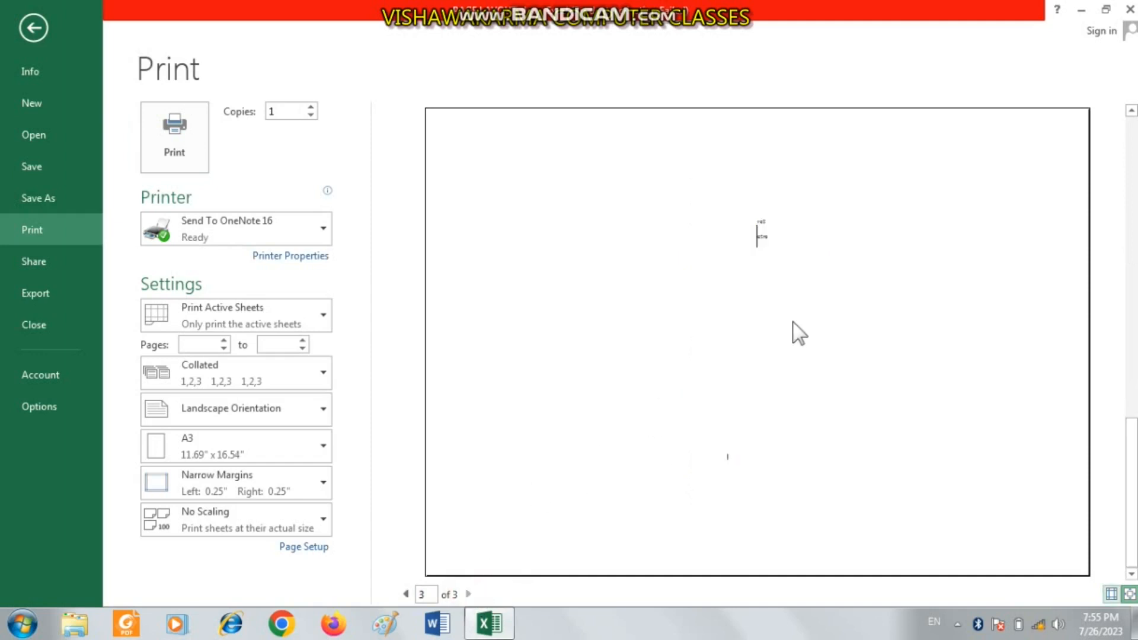
pyautogui.click(33, 28)
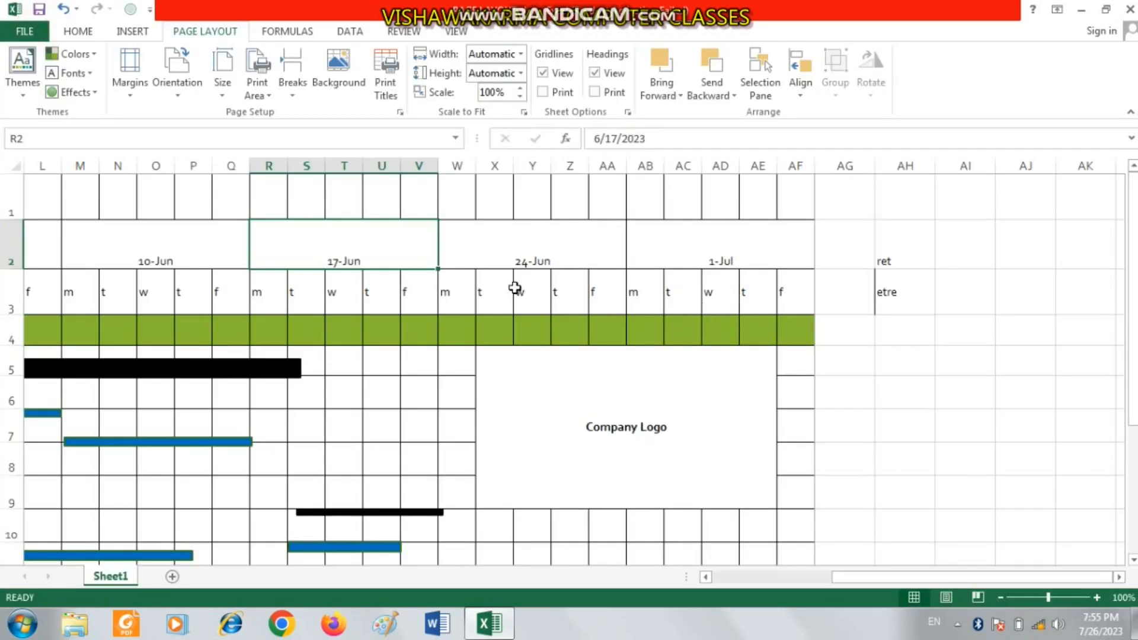
# Reset all page breaks on the sheet and remove the sample text from AH2 and AH3
pyautogui.click(291, 75)
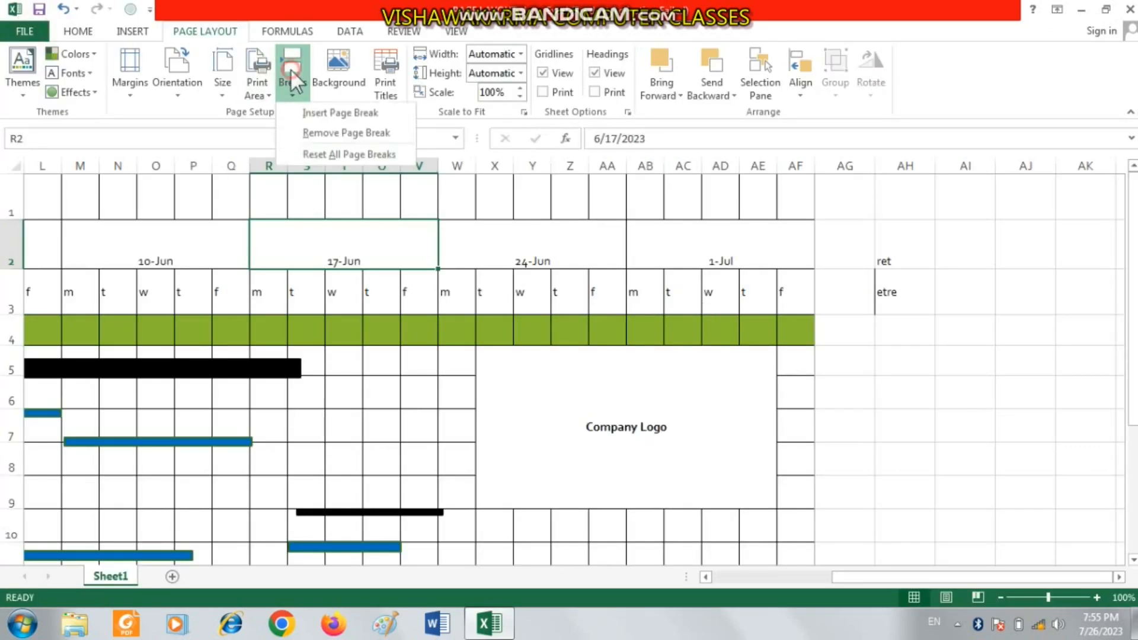
pyautogui.click(347, 155)
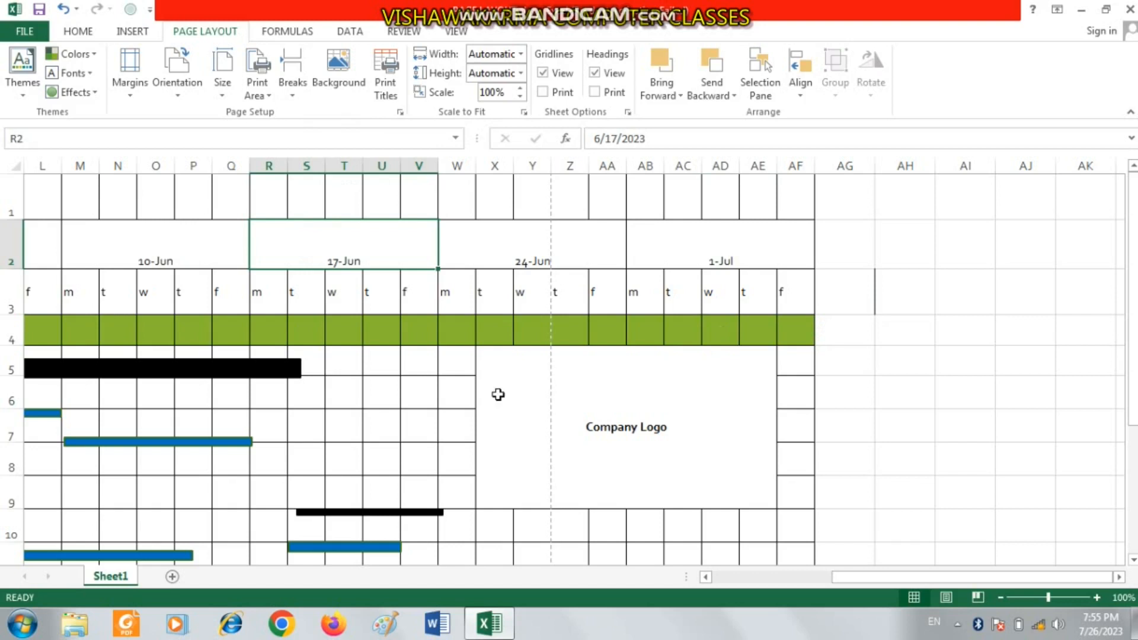
# Apply Desert.jpg from the Sample Pictures folder as the sheet background, look it over and delete the background
pyautogui.click(339, 82)
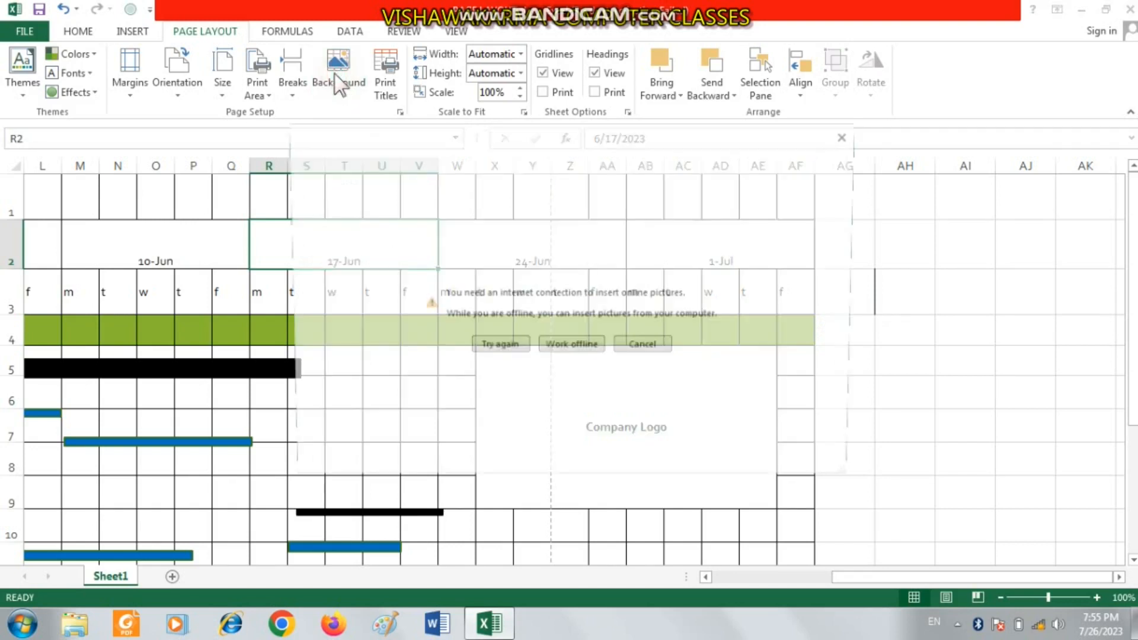
pyautogui.click(561, 346)
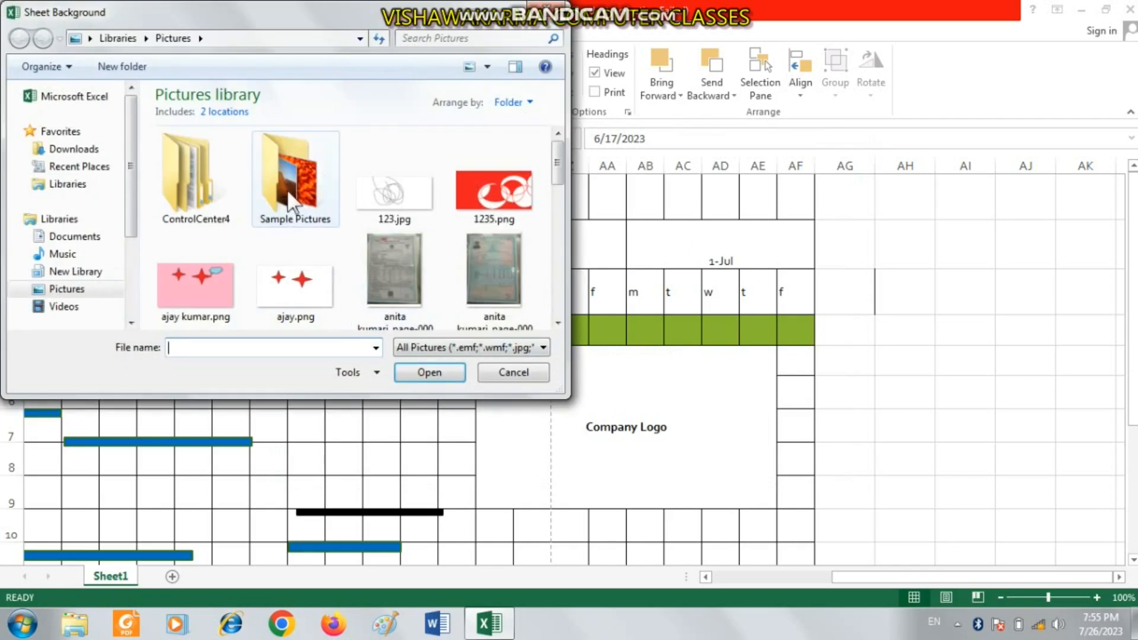
pyautogui.doubleClick(291, 183)
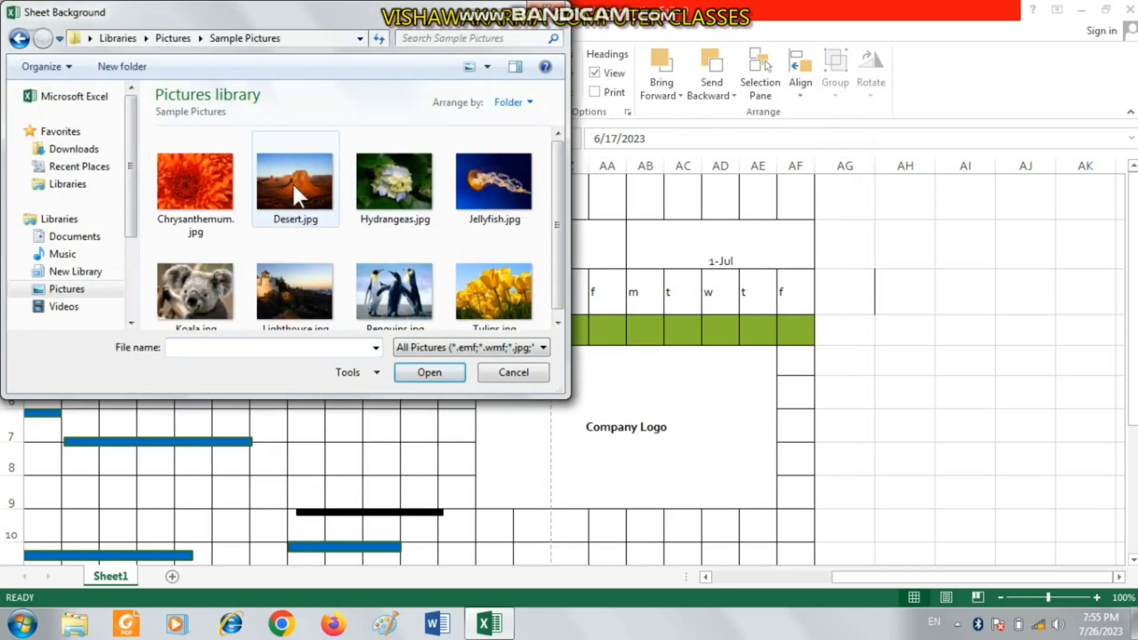
pyautogui.click(293, 184)
pyautogui.click(431, 373)
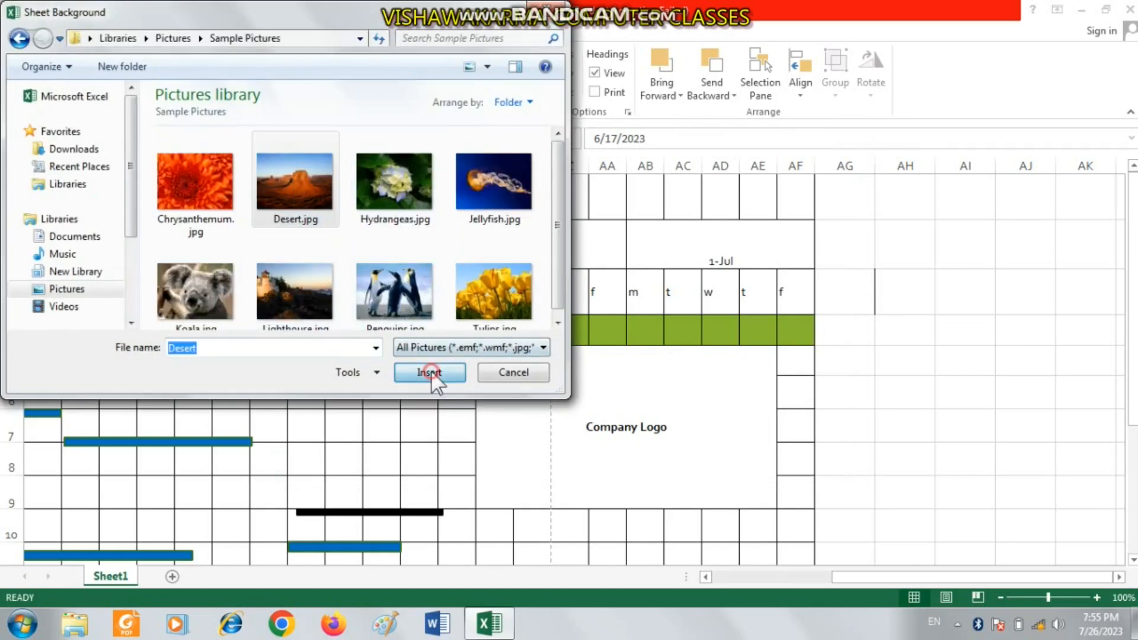
pyautogui.scroll(-10, 434, 363)
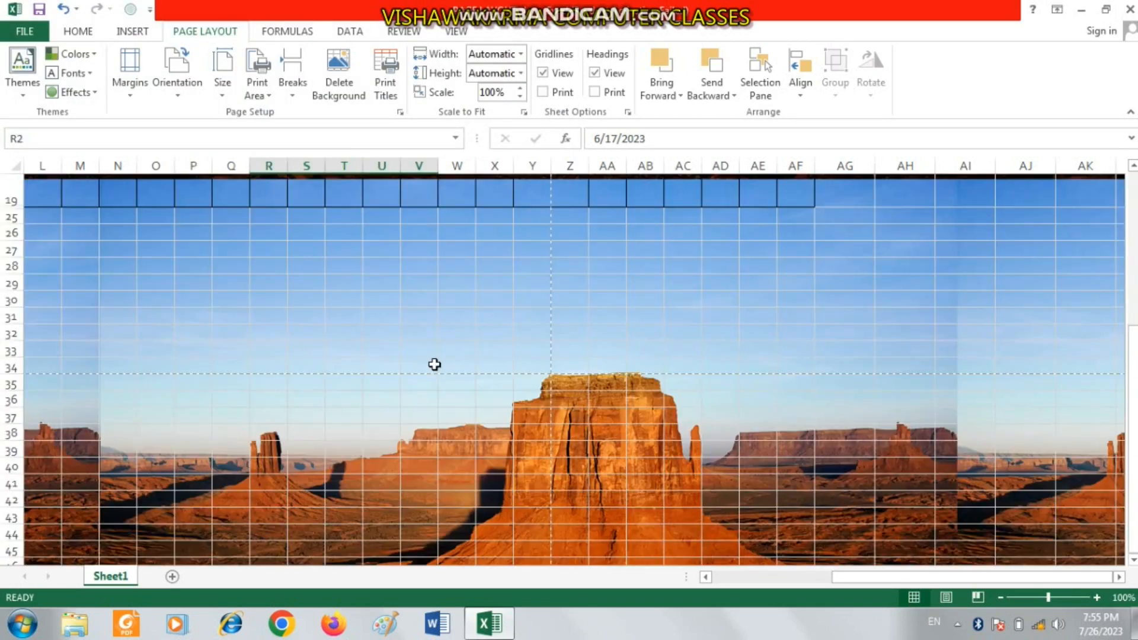
pyautogui.scroll(10, 437, 351)
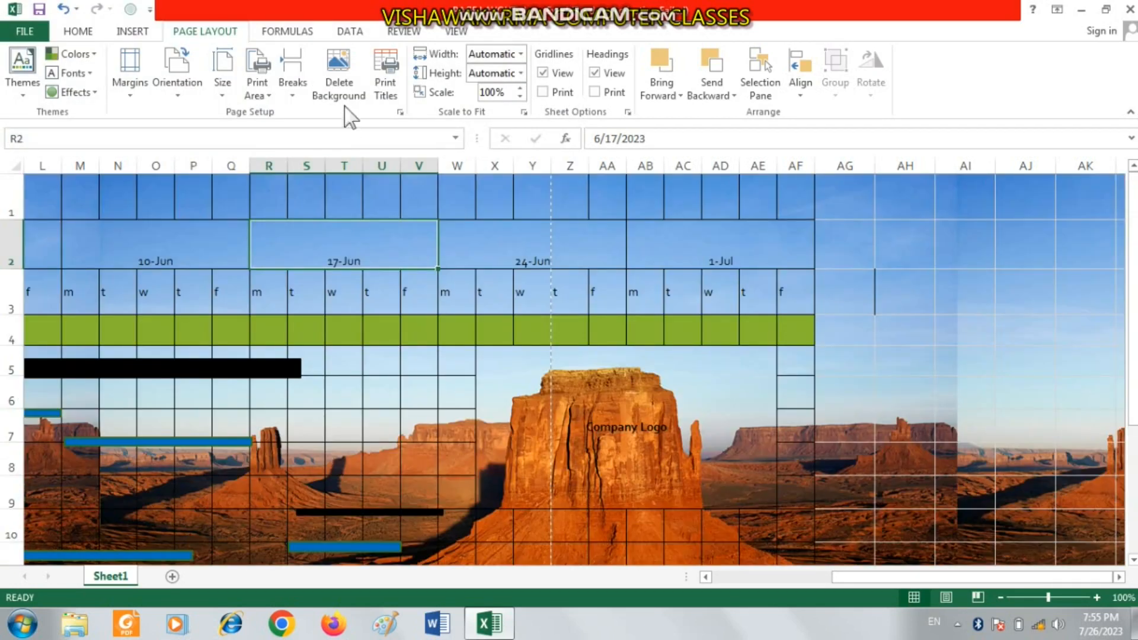
pyautogui.click(340, 89)
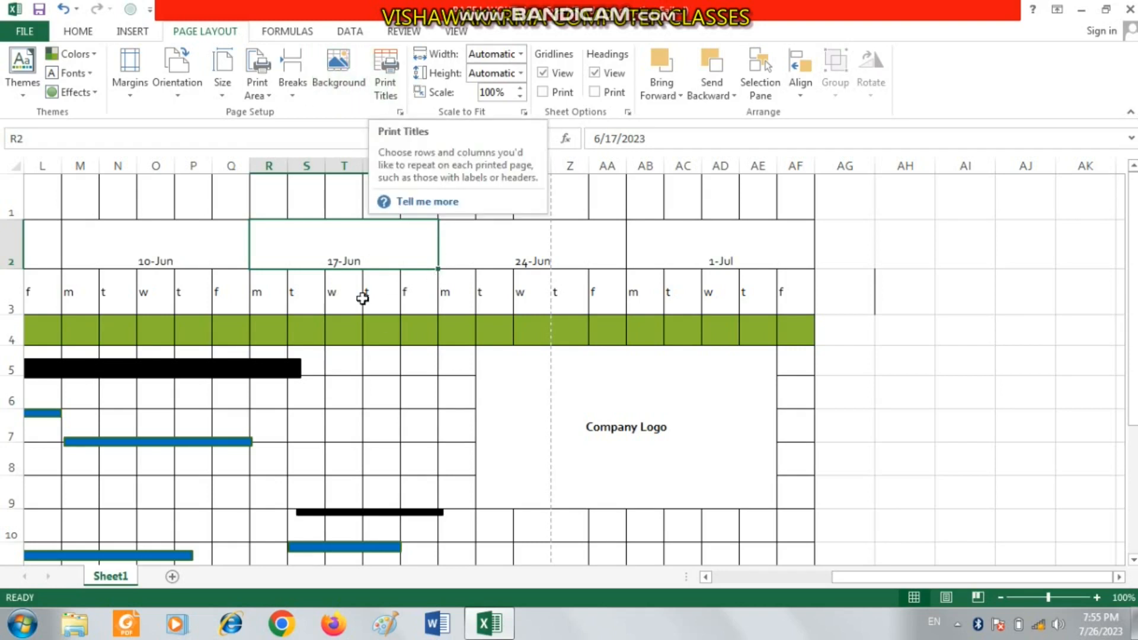
pyautogui.scroll(-3, 435, 382)
pyautogui.scroll(-3, 435, 382)
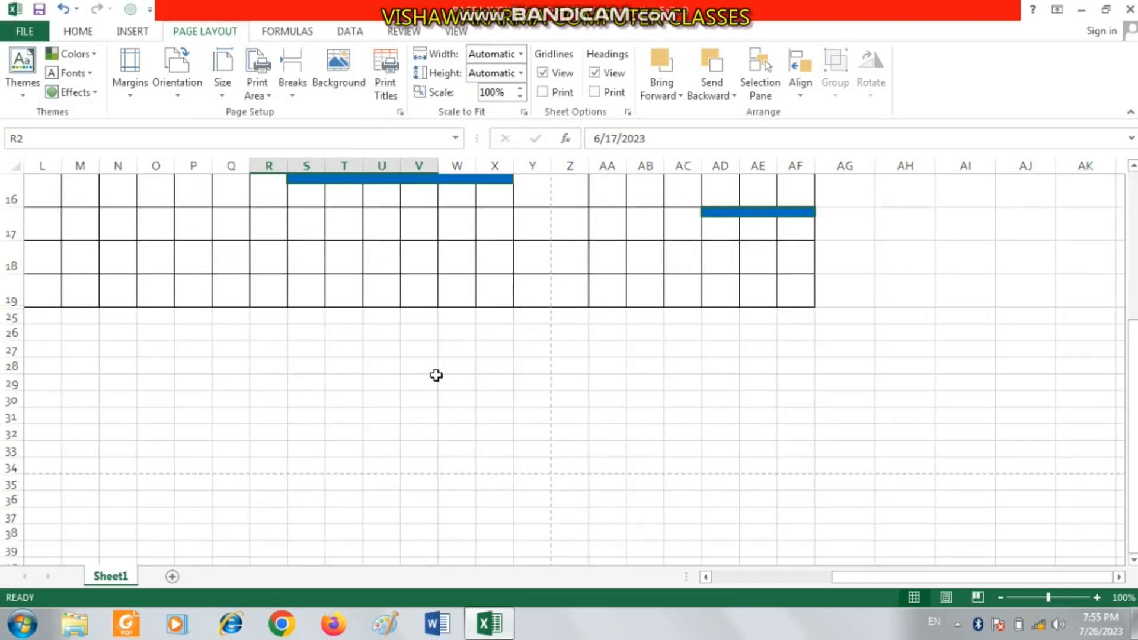
pyautogui.scroll(6, 437, 376)
pyautogui.click(330, 357)
pyautogui.scroll(-3, 338, 356)
pyautogui.scroll(-1, 338, 357)
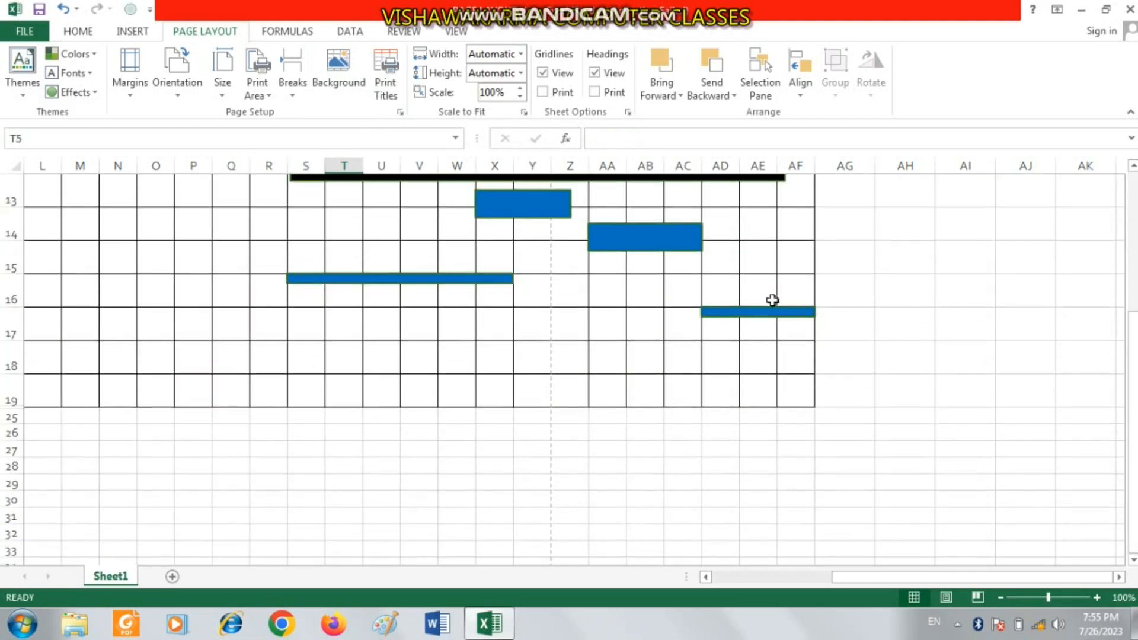
pyautogui.click(832, 306)
pyautogui.scroll(-5, 582, 461)
pyautogui.click(433, 388)
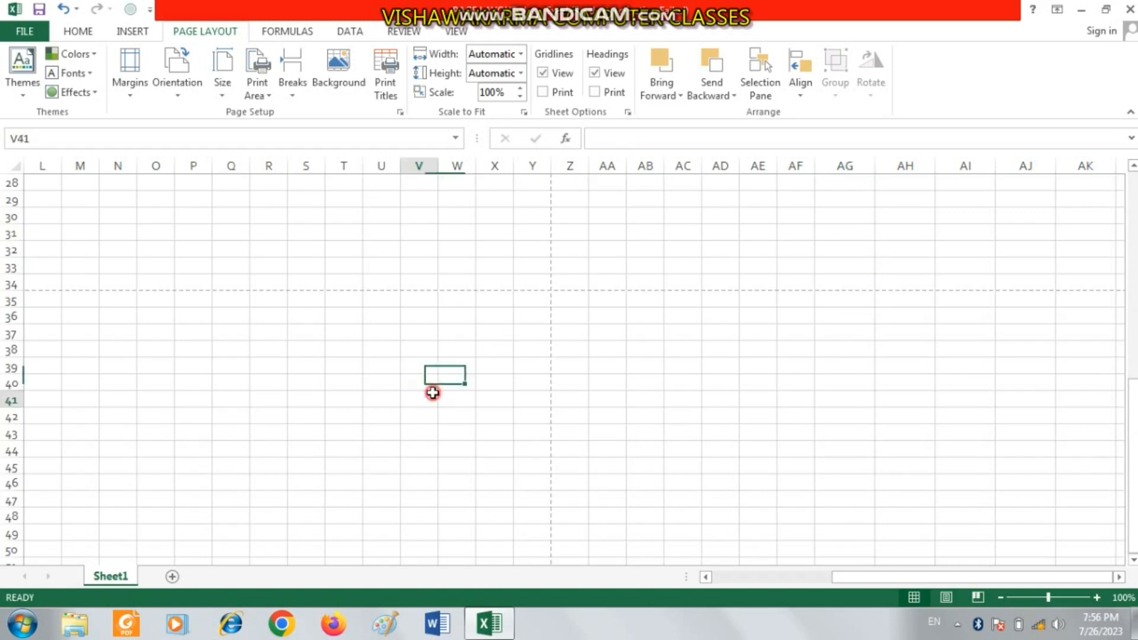
# Set the sheet's printing page order to Over, then down in the page setup for print titles
pyautogui.click(672, 368)
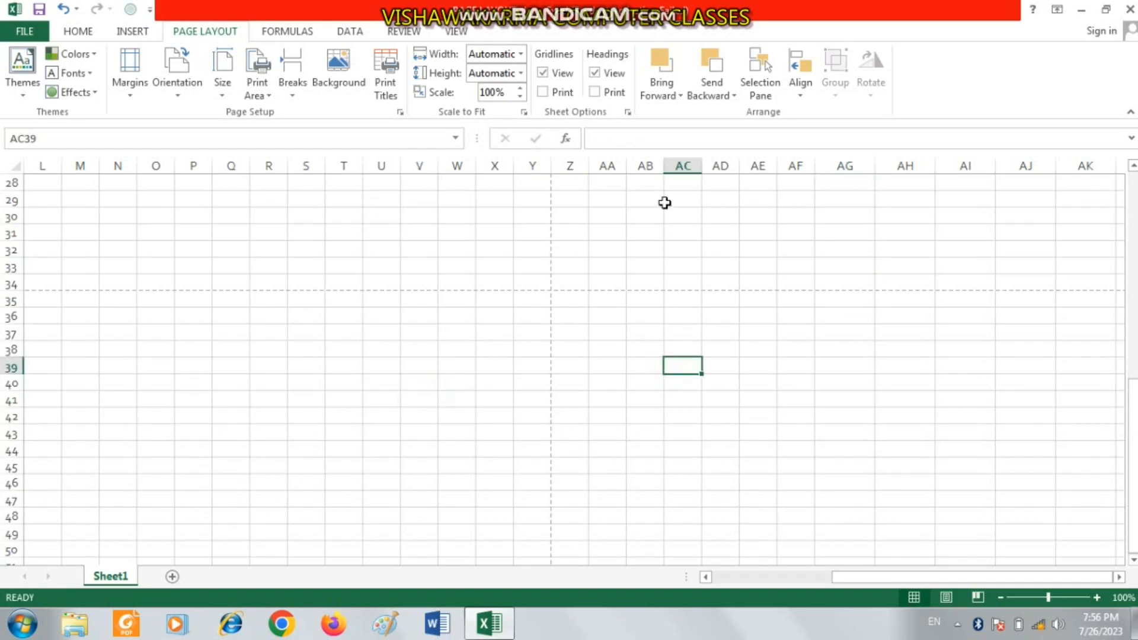
pyautogui.scroll(9, 497, 327)
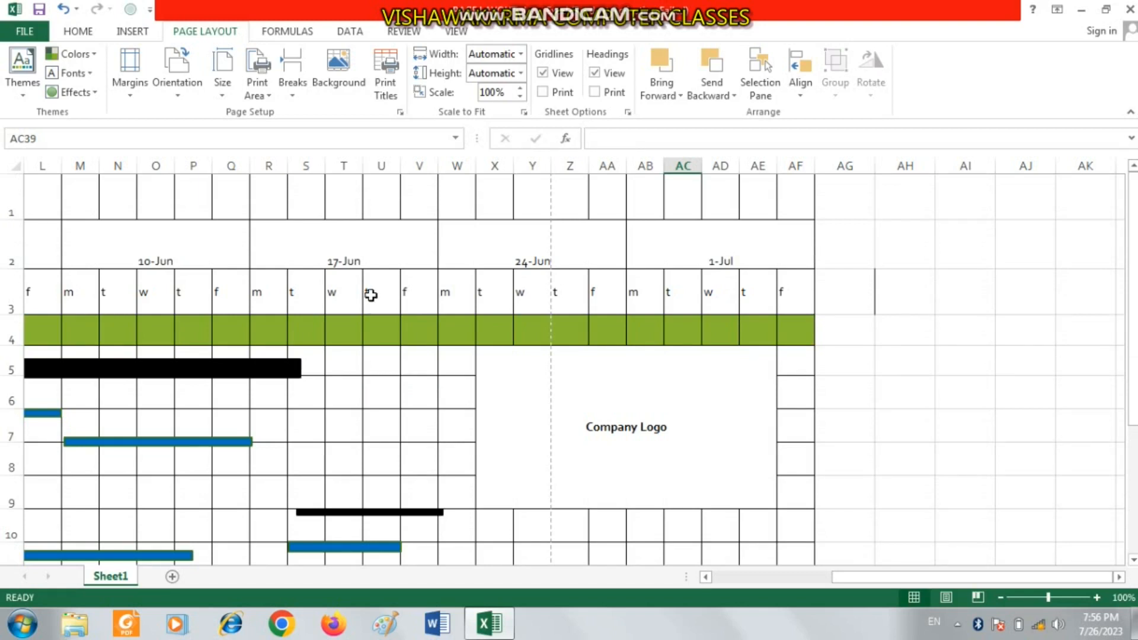
pyautogui.click(210, 271)
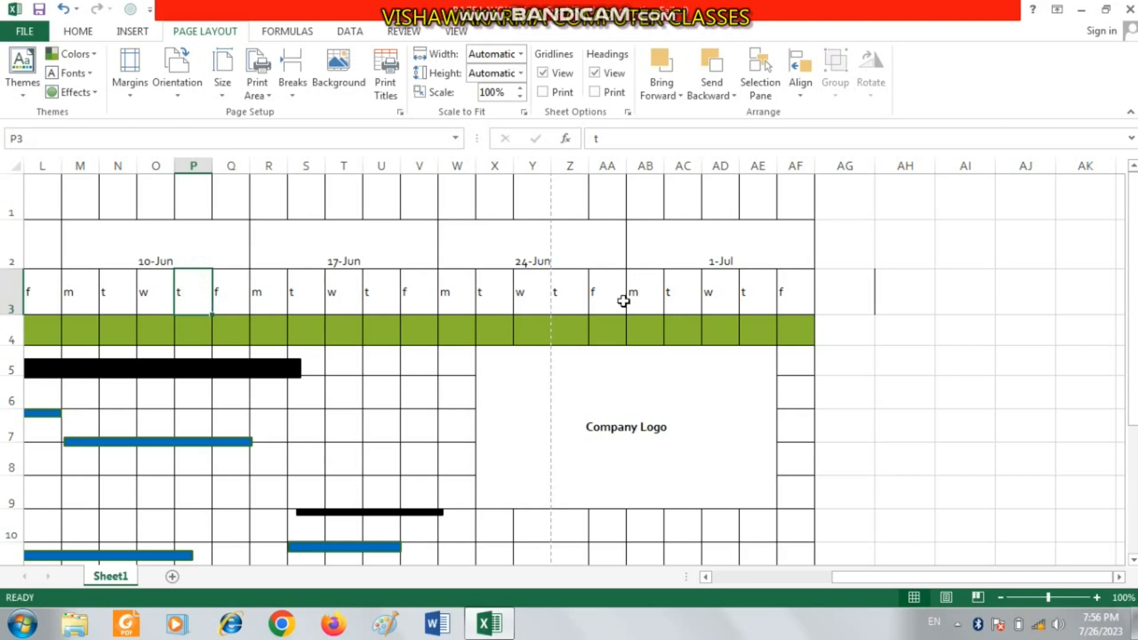
pyautogui.click(391, 79)
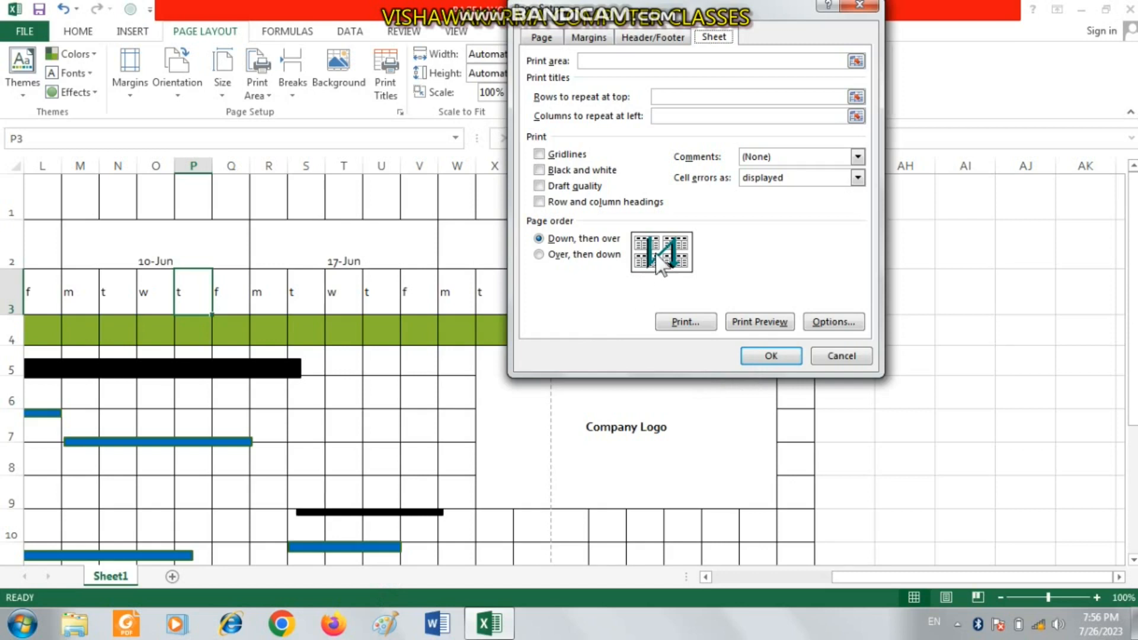
pyautogui.click(553, 256)
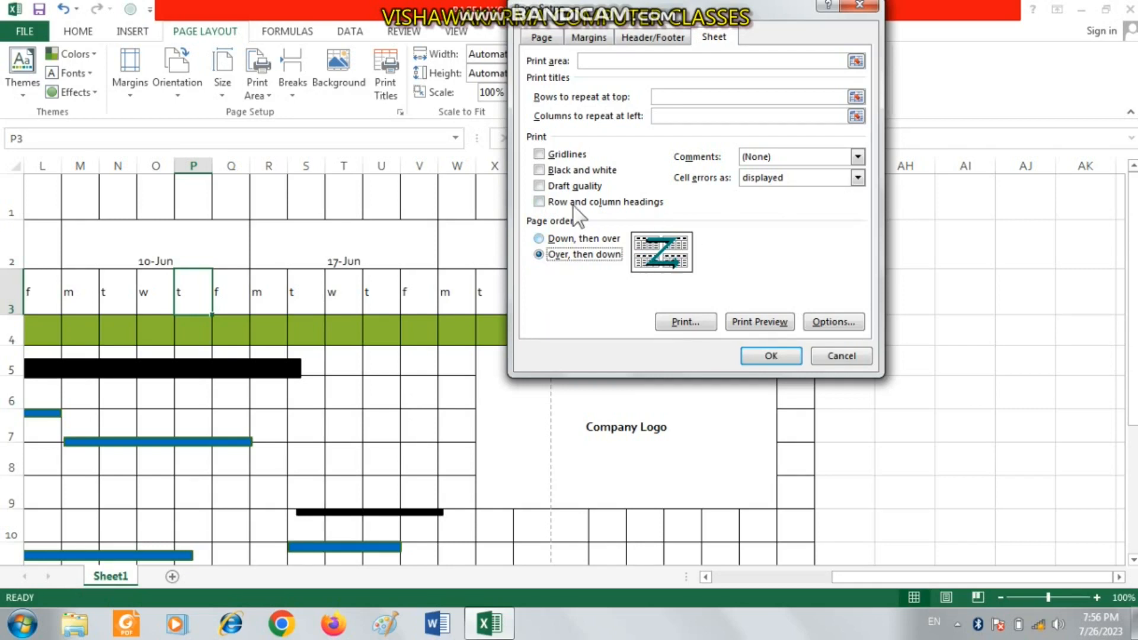
pyautogui.click(770, 356)
# Scale the printout to fit 1 page in width and 1 page in height
pyautogui.click(381, 391)
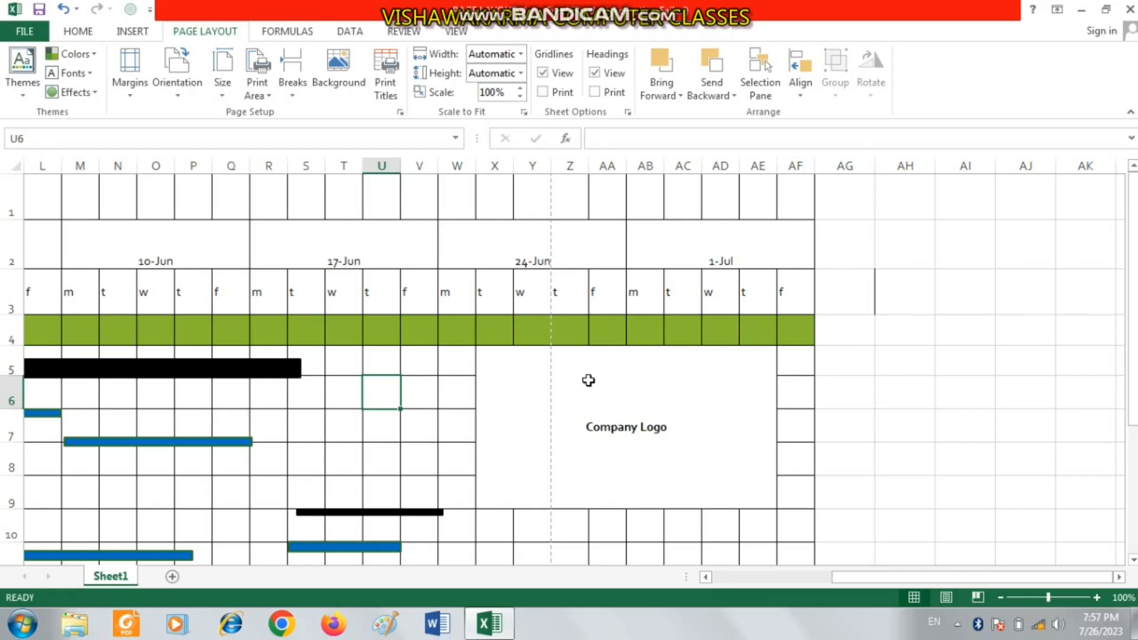
pyautogui.scroll(-1, 725, 358)
pyautogui.scroll(1, 706, 355)
pyautogui.click(520, 52)
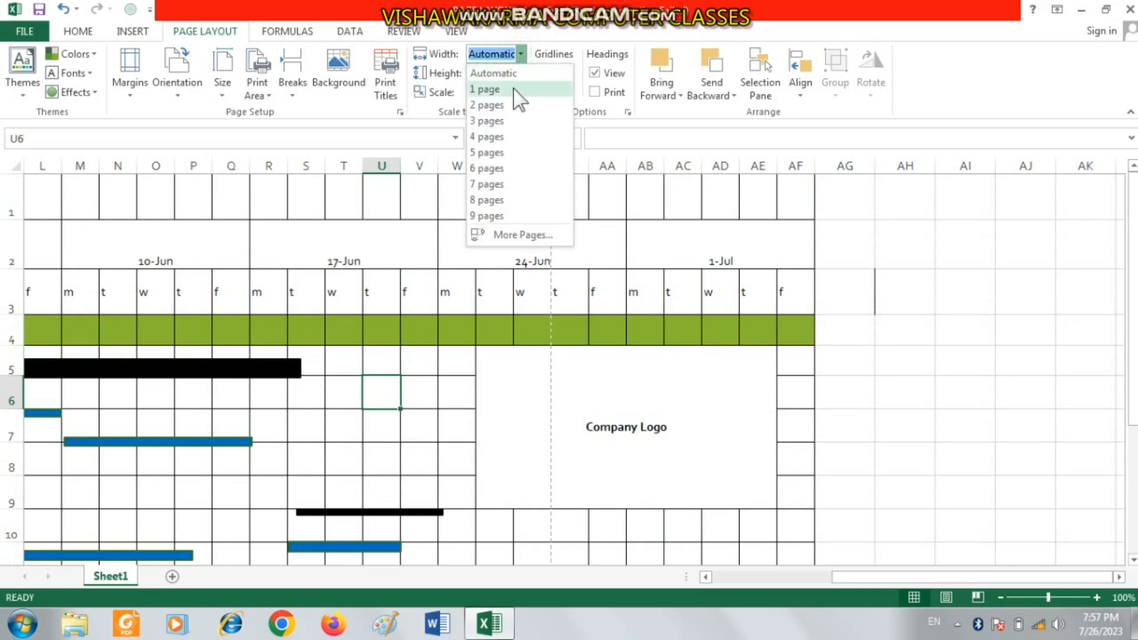
pyautogui.click(513, 89)
pyautogui.click(521, 72)
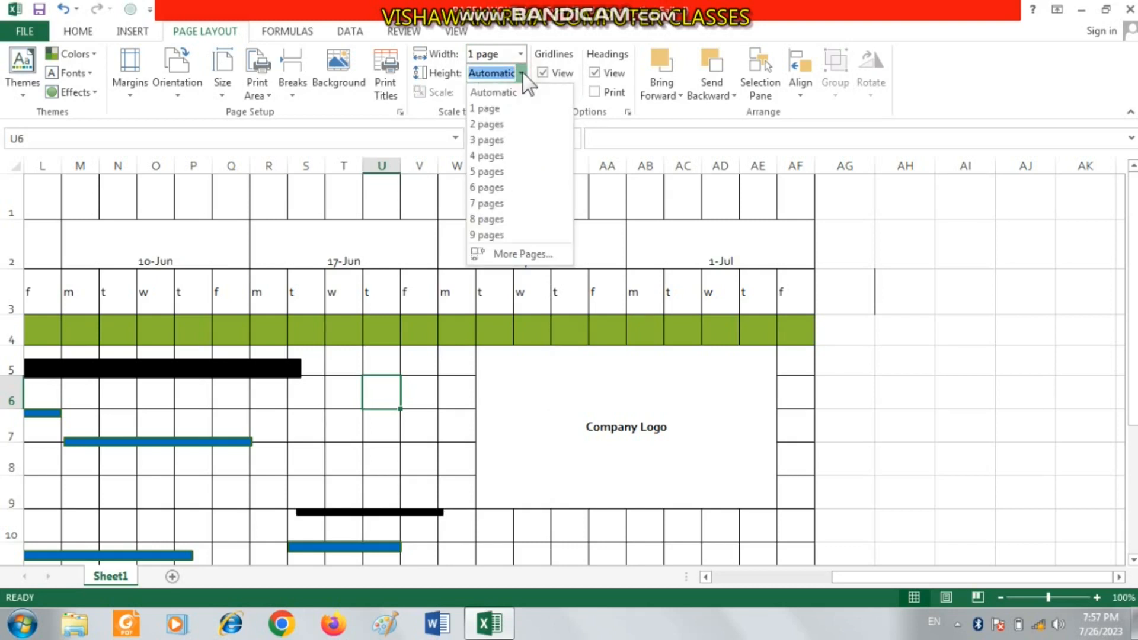
pyautogui.click(517, 111)
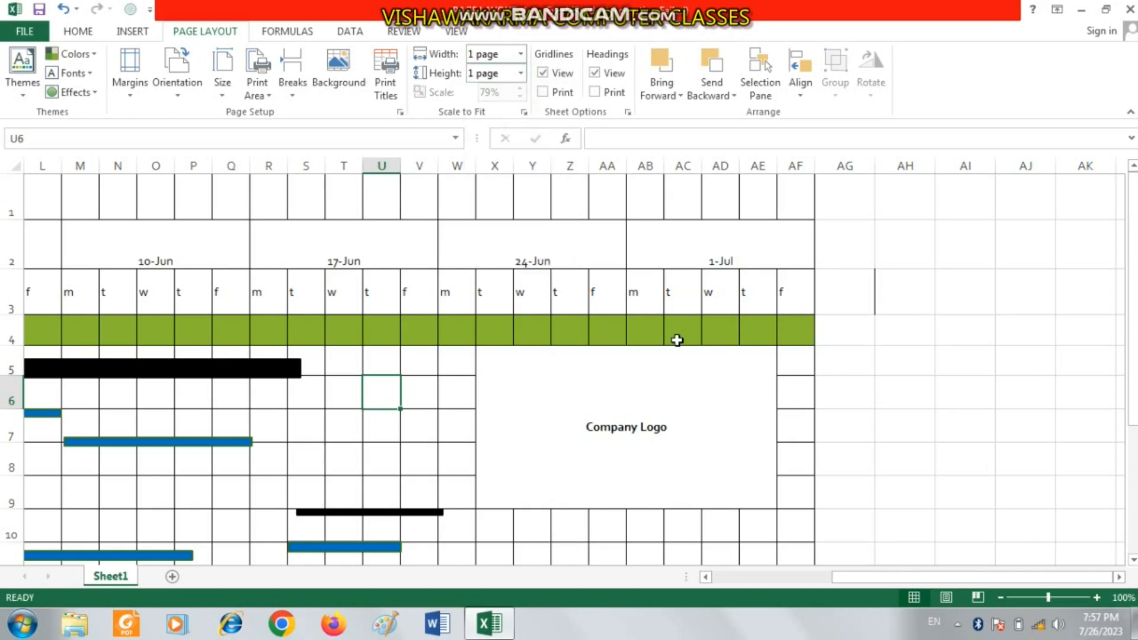
# Look over the empty rows below the chart to check for page break lines
pyautogui.scroll(-1, 700, 351)
pyautogui.scroll(-10, 699, 352)
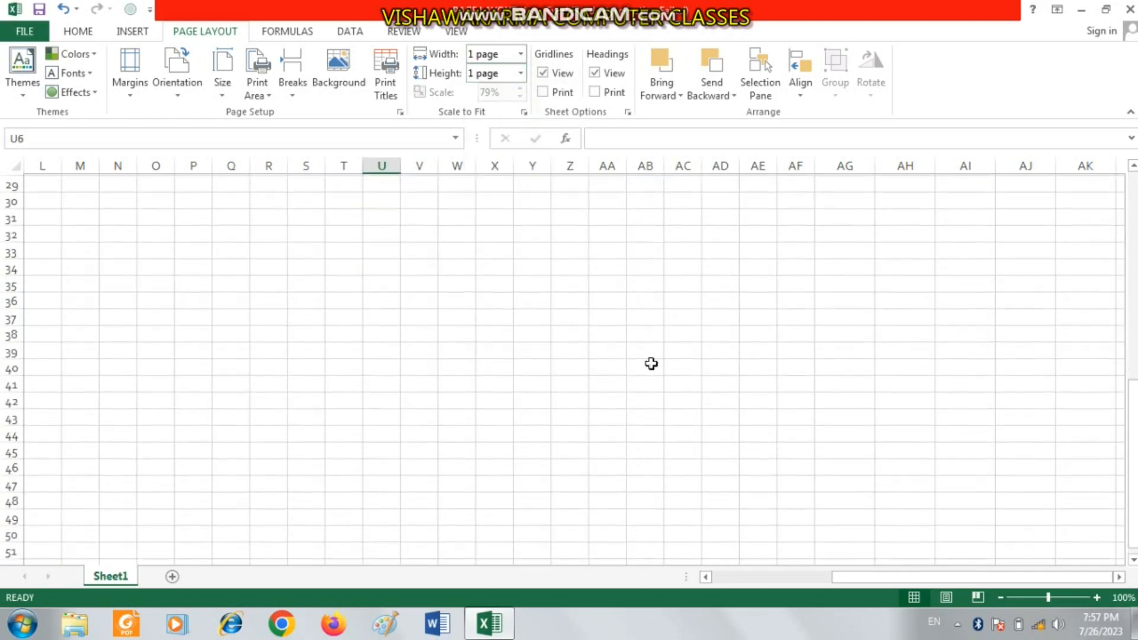
pyautogui.click(586, 379)
pyautogui.scroll(-13, 586, 382)
pyautogui.click(597, 387)
pyautogui.scroll(20, 511, 383)
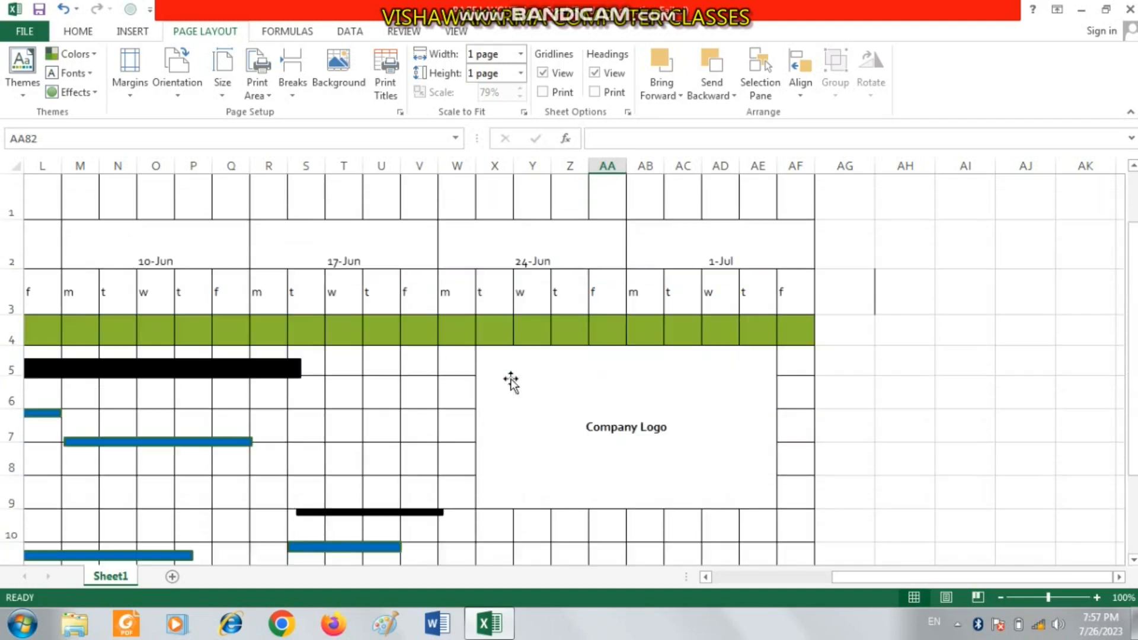
pyautogui.click(424, 367)
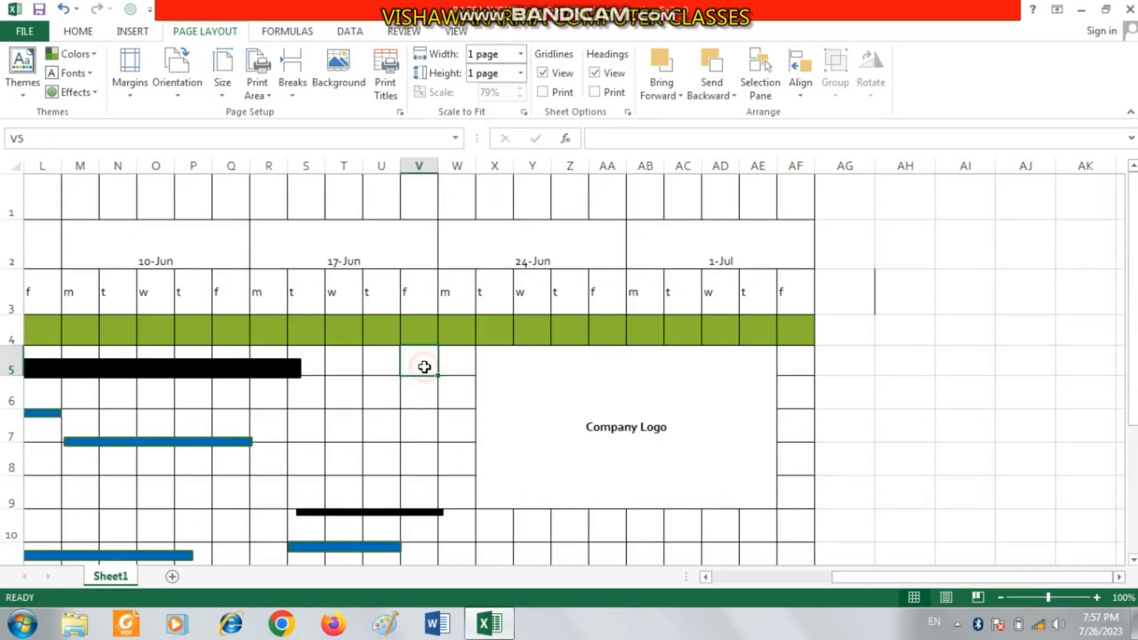
# Examine the one-page fit of the Gantt chart in the print preview, magnified, and return to the sheet
pyautogui.hotkey('ctrl', 'p')
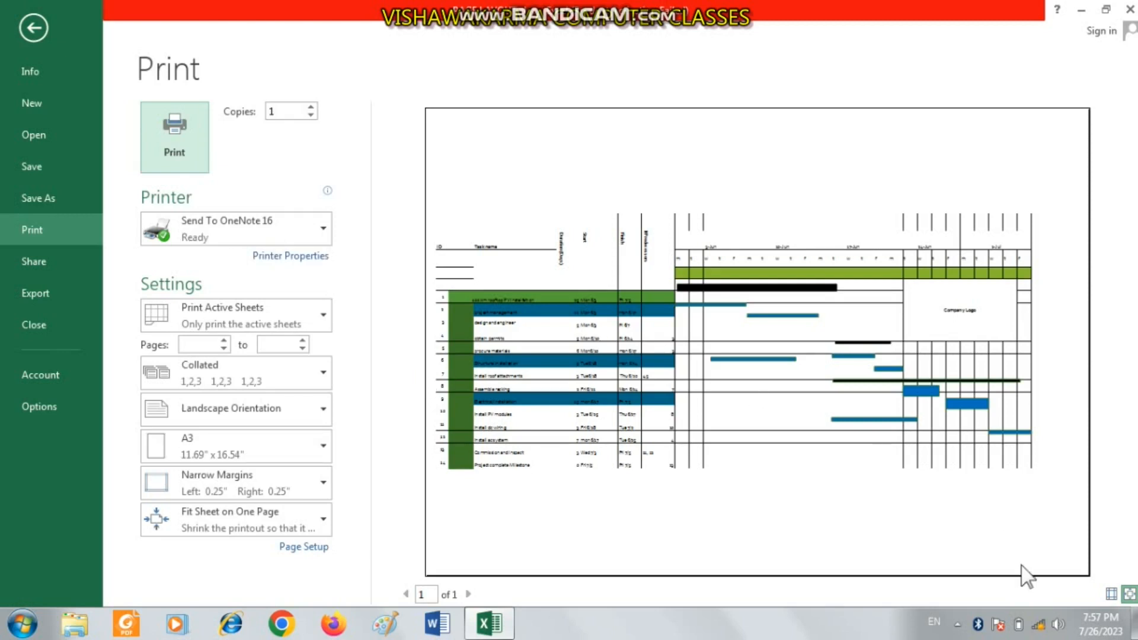
pyautogui.click(1129, 593)
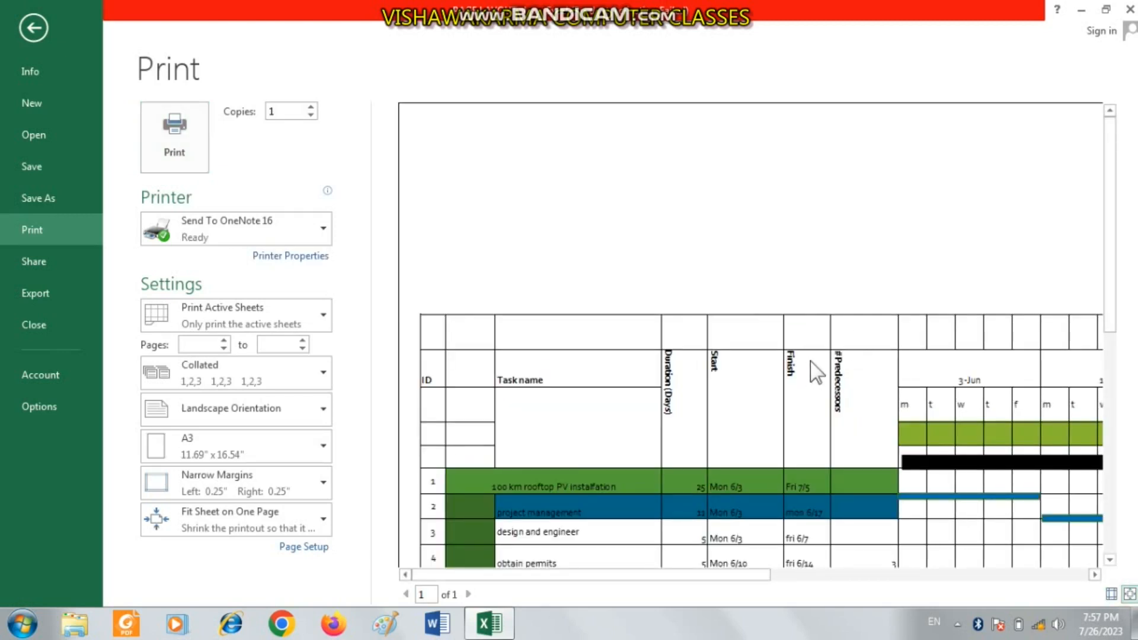
pyautogui.scroll(-5, 815, 375)
pyautogui.scroll(-4, 890, 489)
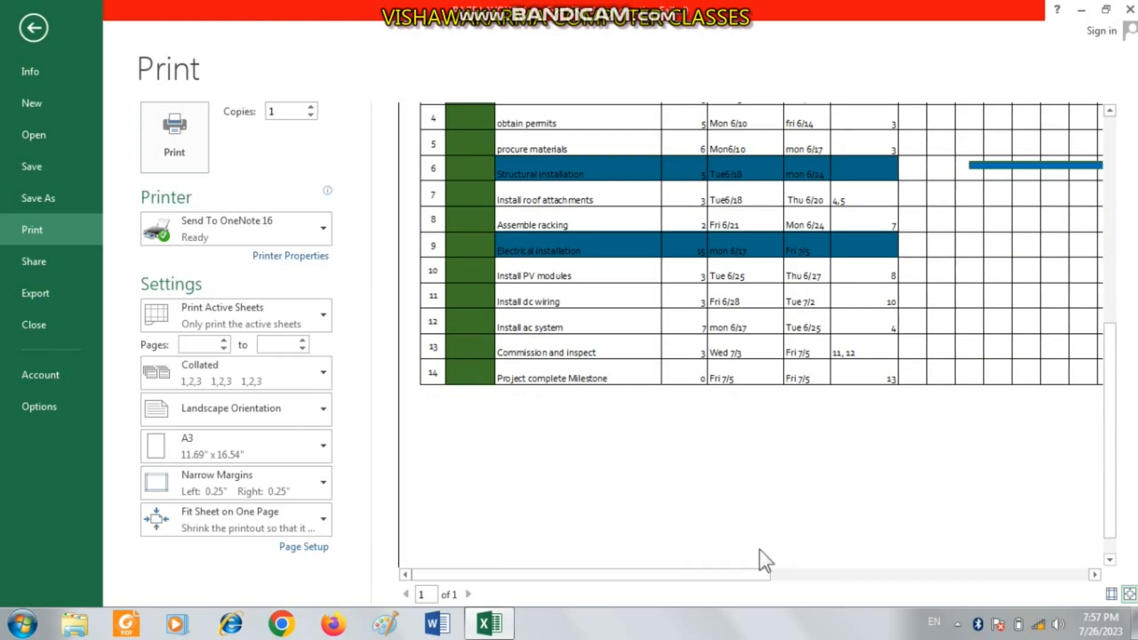
pyautogui.scroll(6, 655, 478)
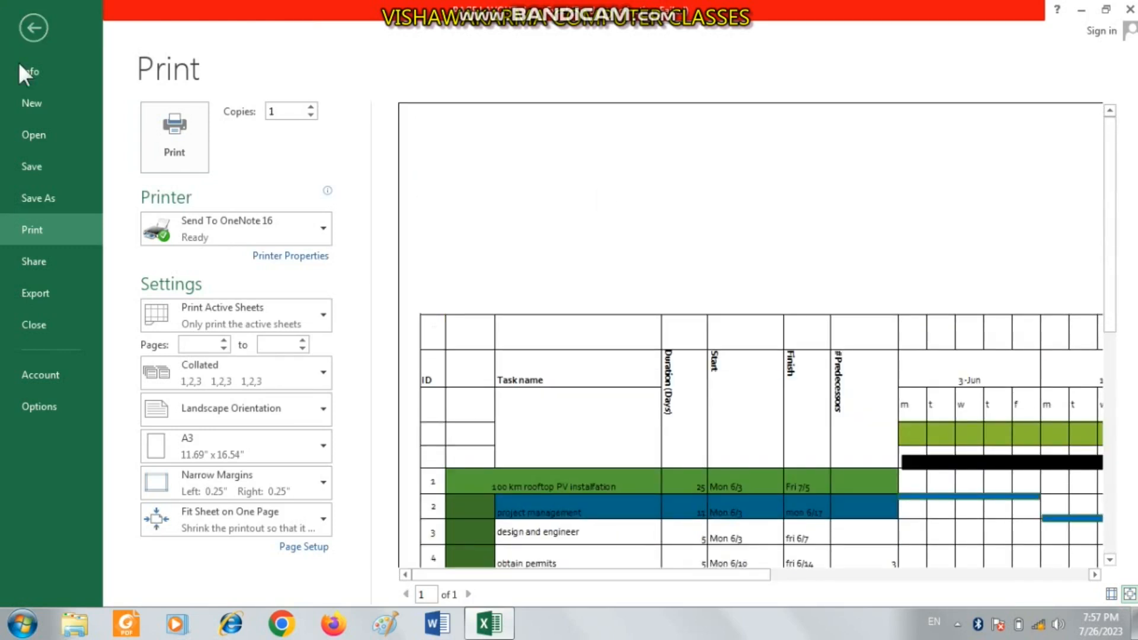
pyautogui.click(32, 28)
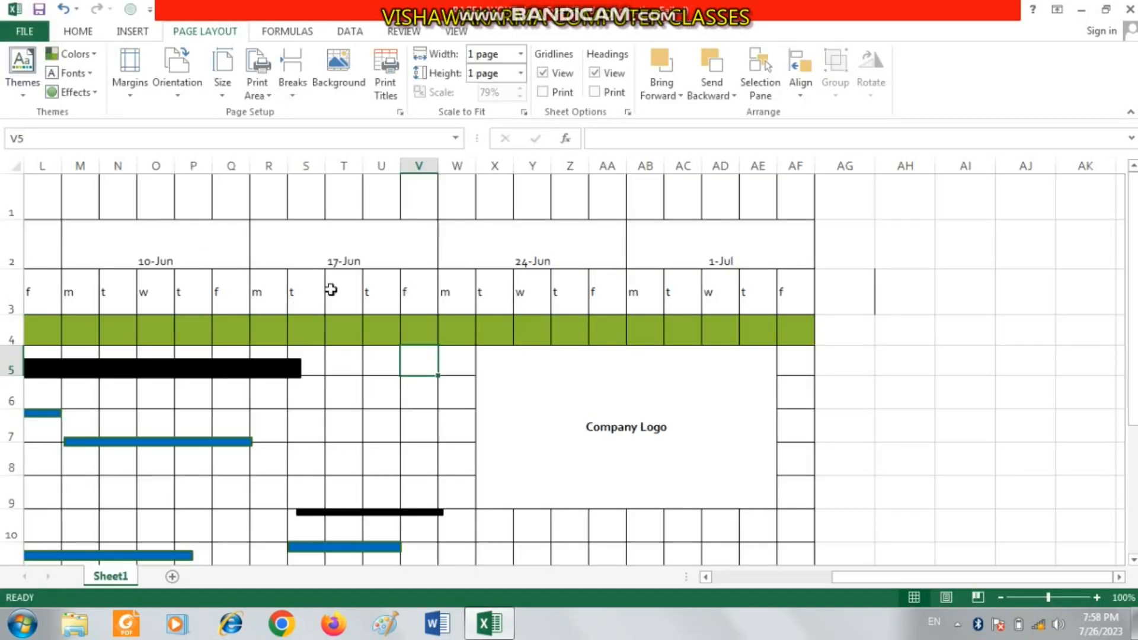
# Extend a selection from X25 far down the empty rows to explore how far the sheet continues
pyautogui.click(336, 253)
pyautogui.click(348, 338)
pyautogui.scroll(-6, 597, 355)
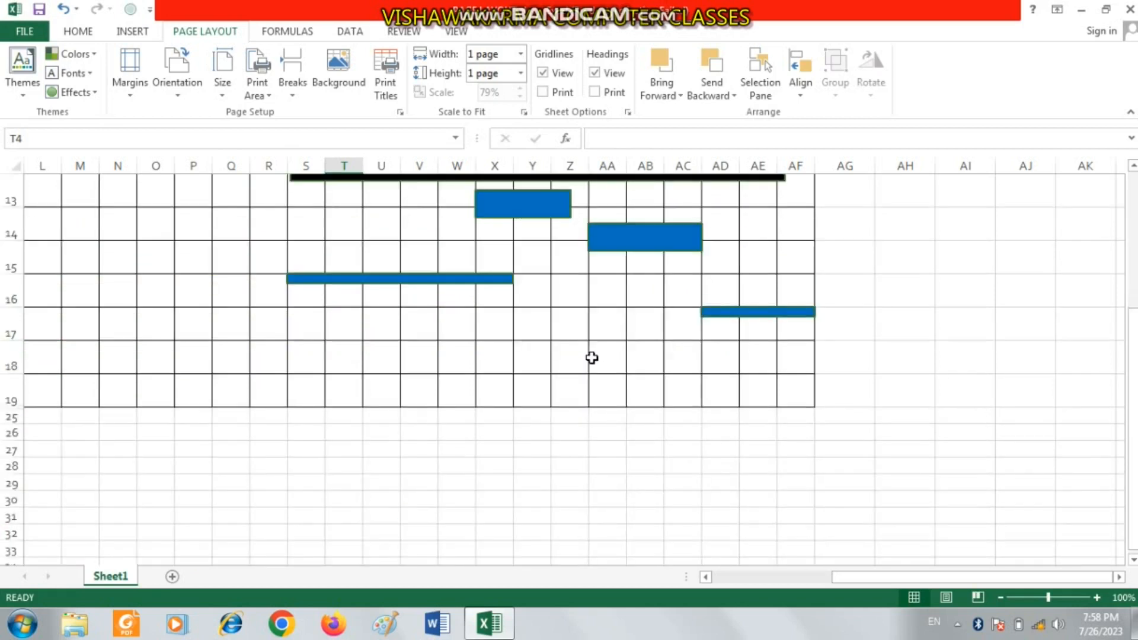
pyautogui.scroll(2, 536, 330)
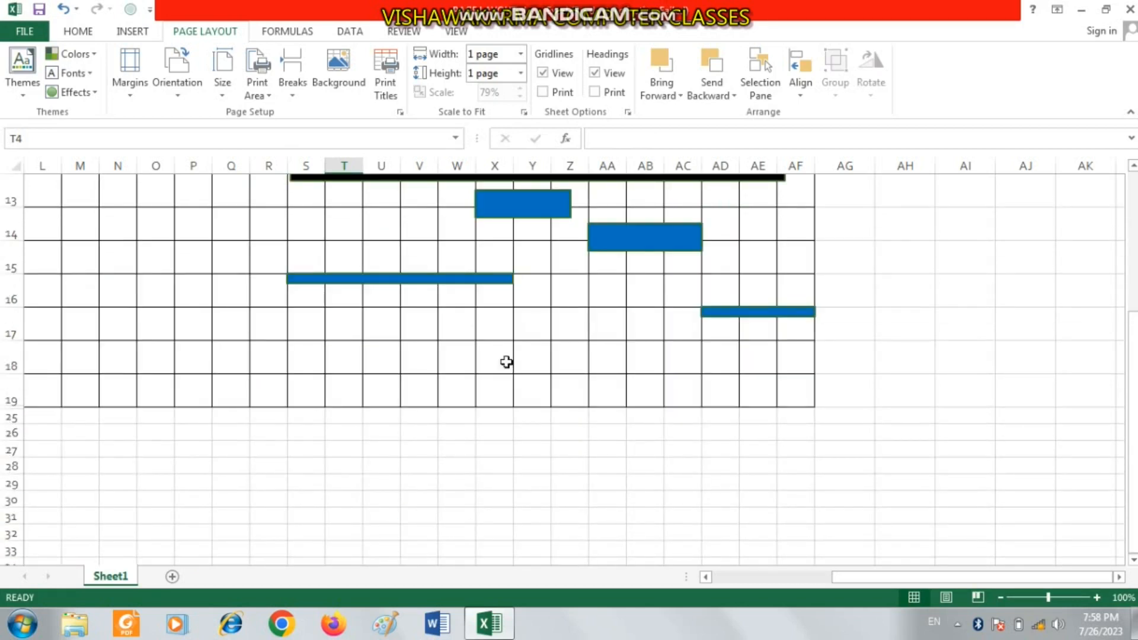
pyautogui.click(496, 432)
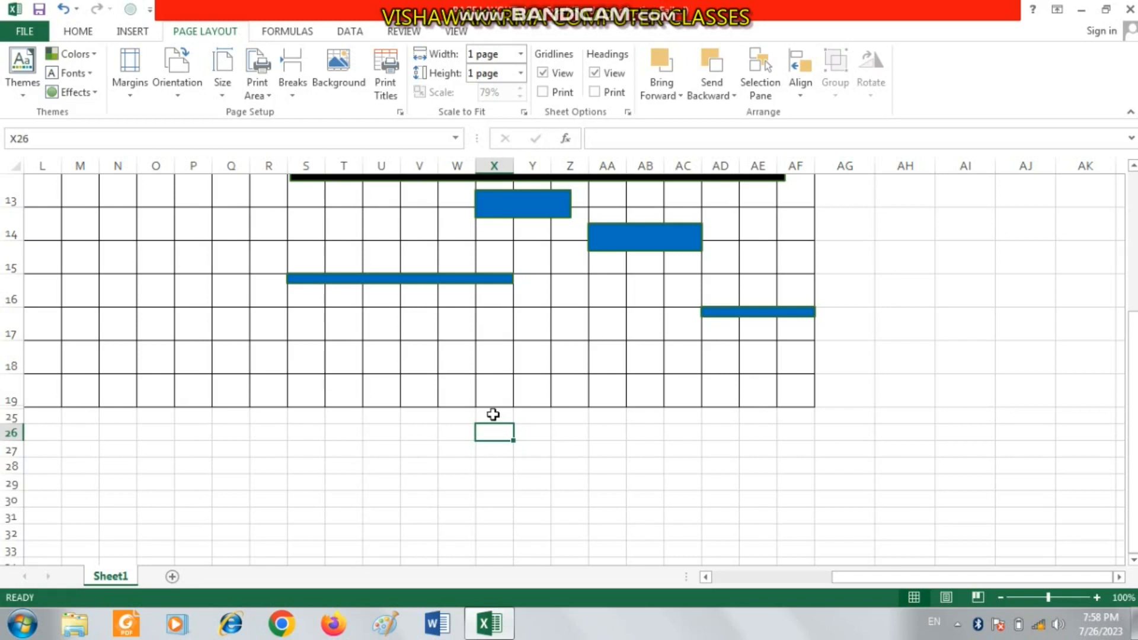
pyautogui.moveTo(493, 414); pyautogui.dragTo(483, 634)
pyautogui.scroll(20, 489, 450)
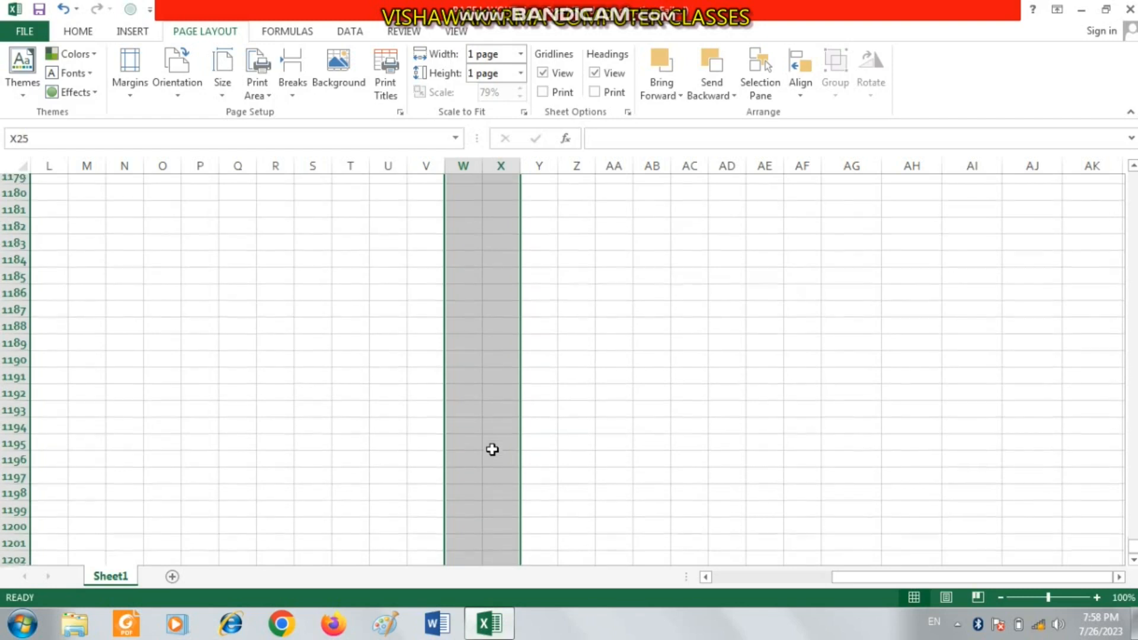
pyautogui.scroll(9, 486, 391)
pyautogui.click(485, 299)
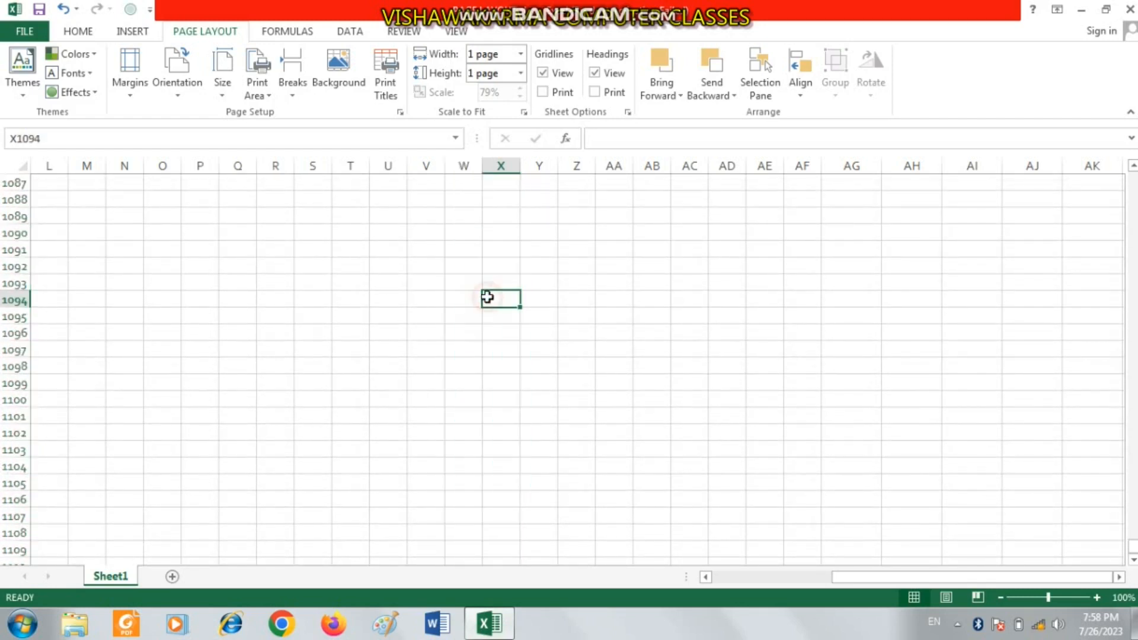
pyautogui.click(500, 281)
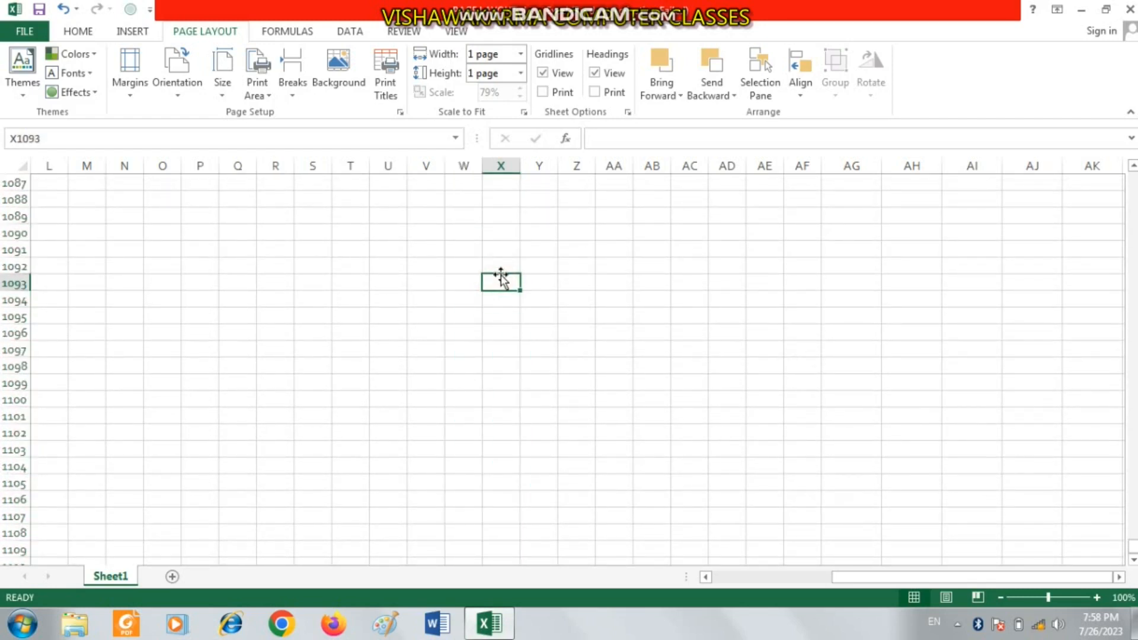
# Jump to the sheet's last row and last column to read their labels, and return to the start of the chart
pyautogui.hotkey('ctrl', 'Down')
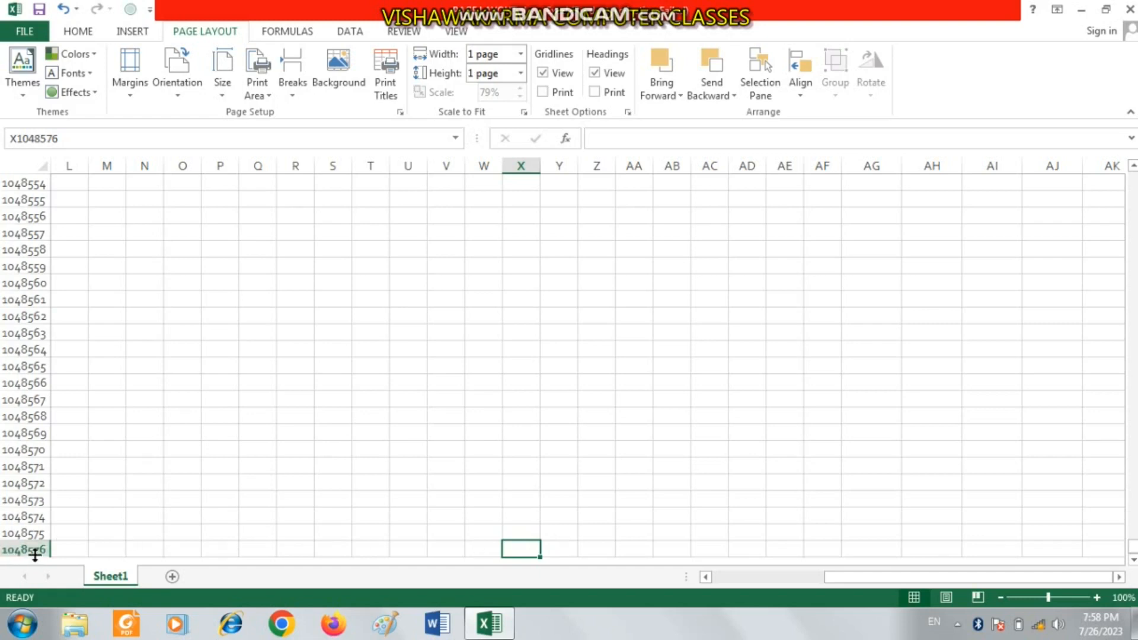
pyautogui.scroll(-2, 340, 516)
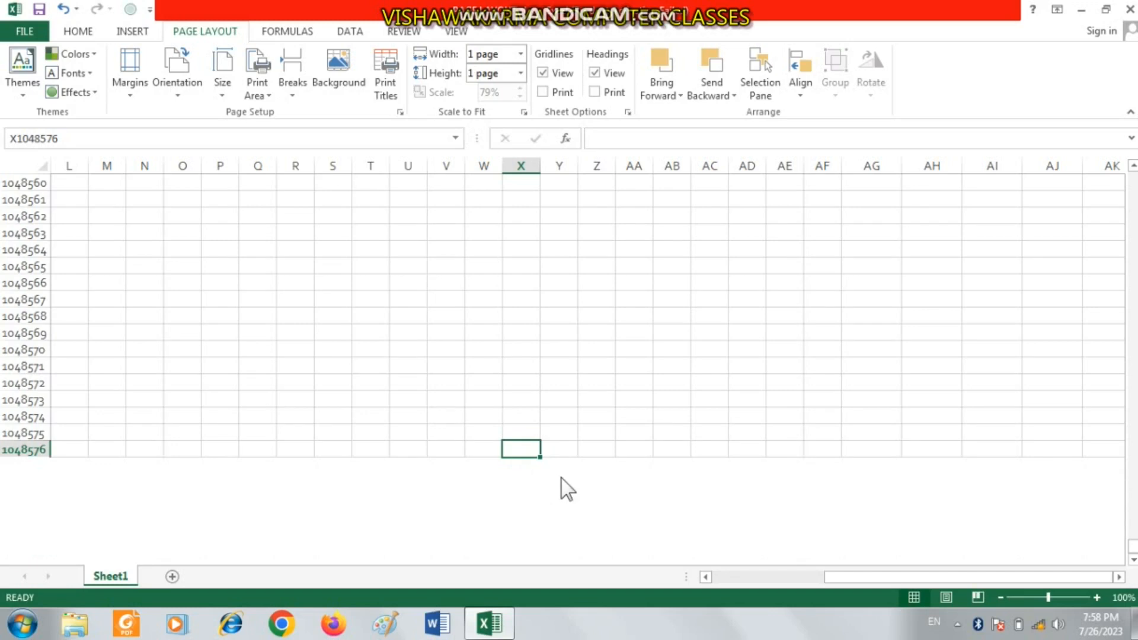
pyautogui.hotkey('ctrl', 'Right')
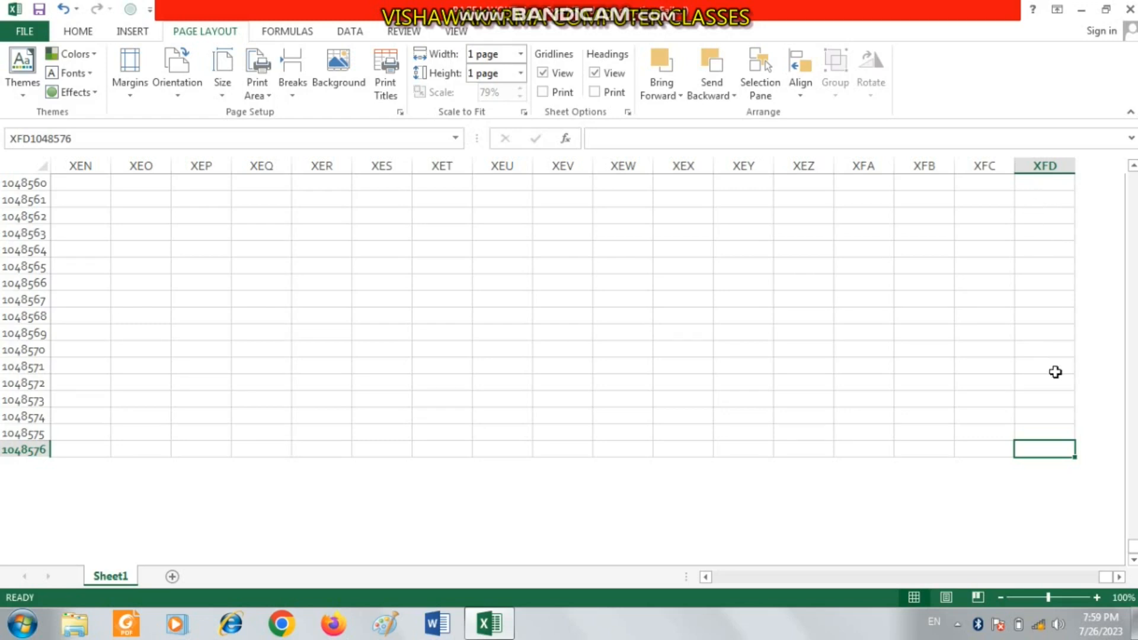
pyautogui.hotkey('ctrl', 'Left')
pyautogui.hotkey('ctrl', 'Up')
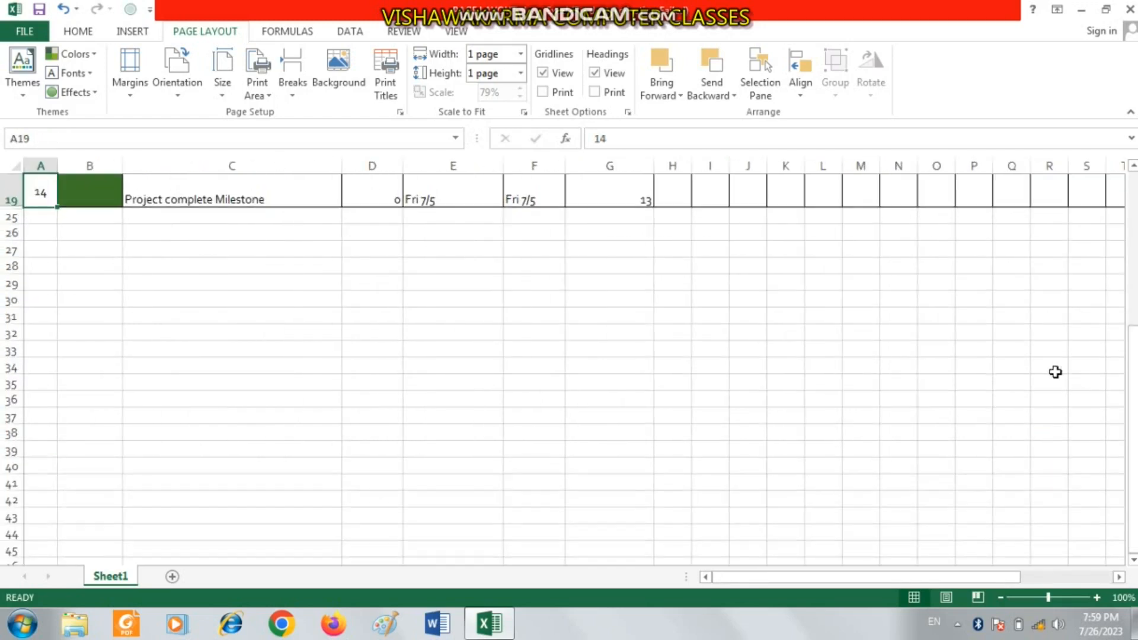
pyautogui.scroll(6, 109, 442)
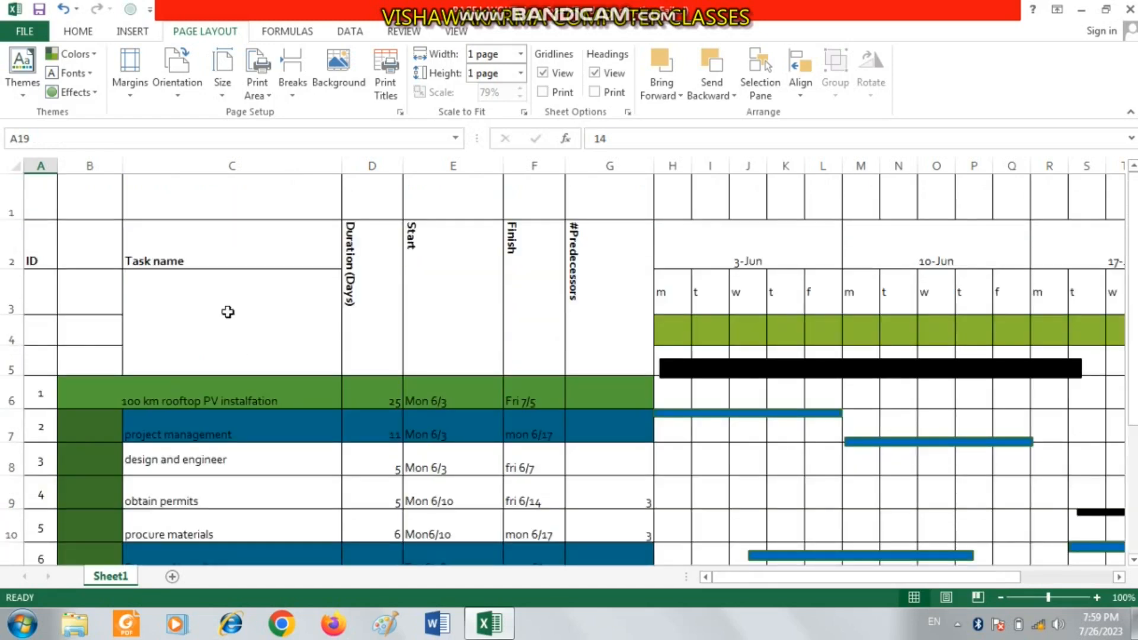
# Select the entire sheet to read its total row and column count in the Name Box
pyautogui.click(192, 202)
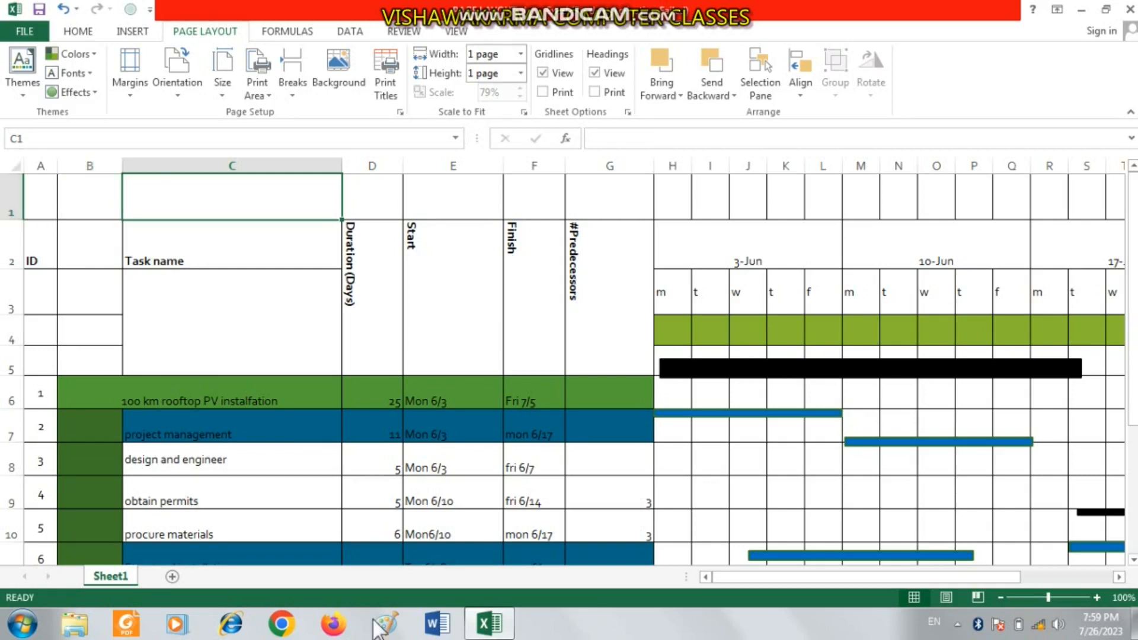
pyautogui.click(12, 165)
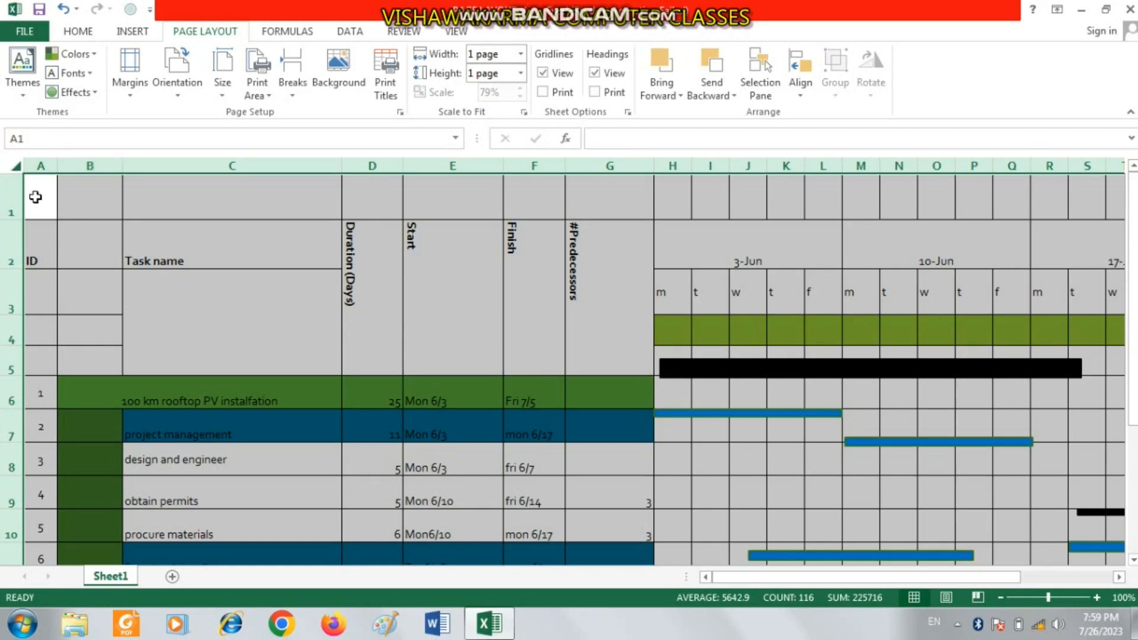
pyautogui.click(12, 165)
pyautogui.click(14, 166)
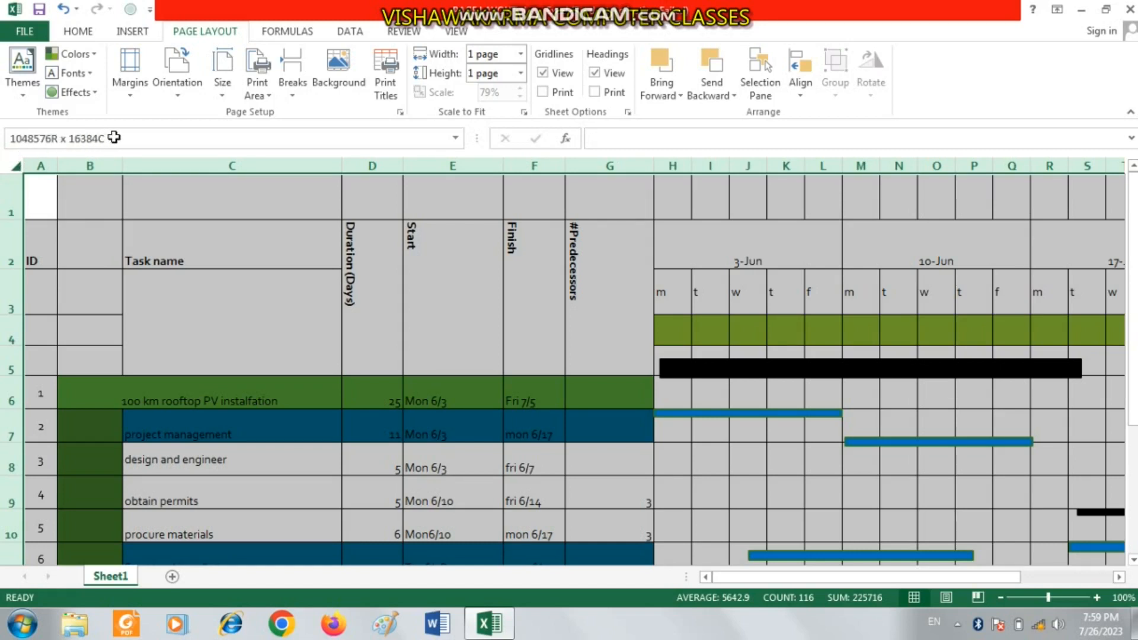
pyautogui.click(488, 365)
pyautogui.click(795, 368)
pyautogui.moveTo(798, 423); pyautogui.dragTo(985, 405)
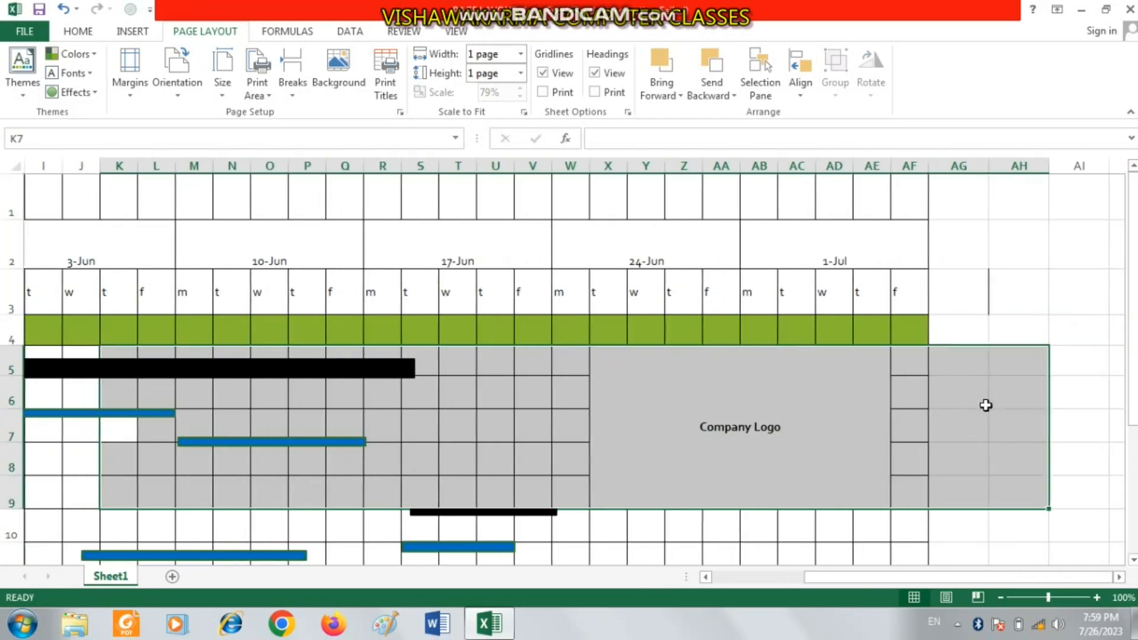
pyautogui.scroll(-5, 985, 405)
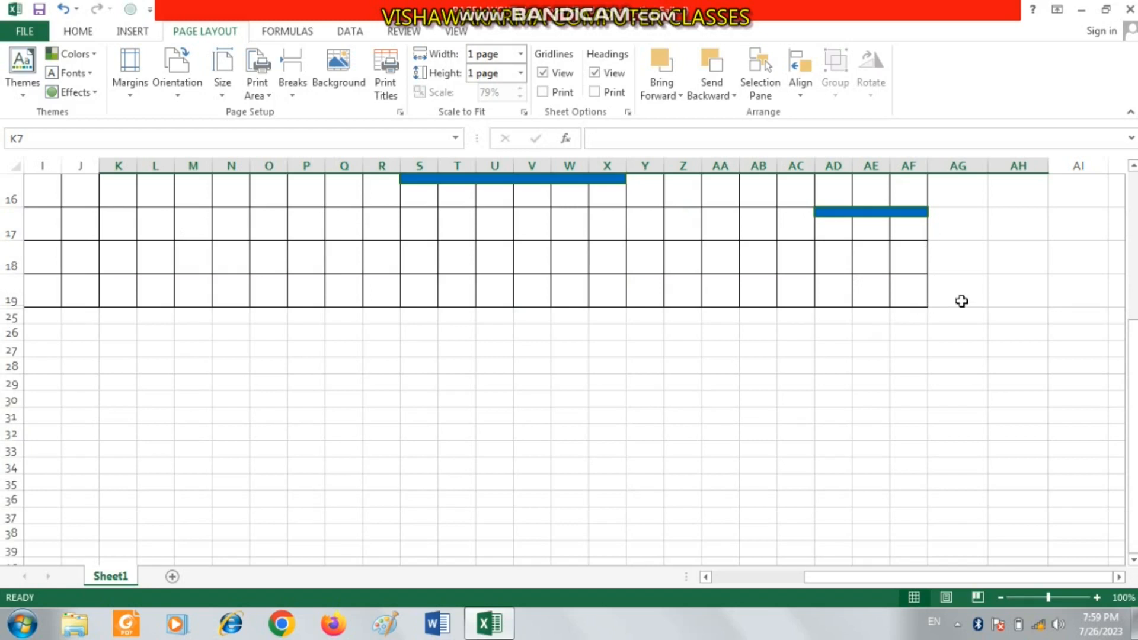
pyautogui.scroll(5, 1090, 296)
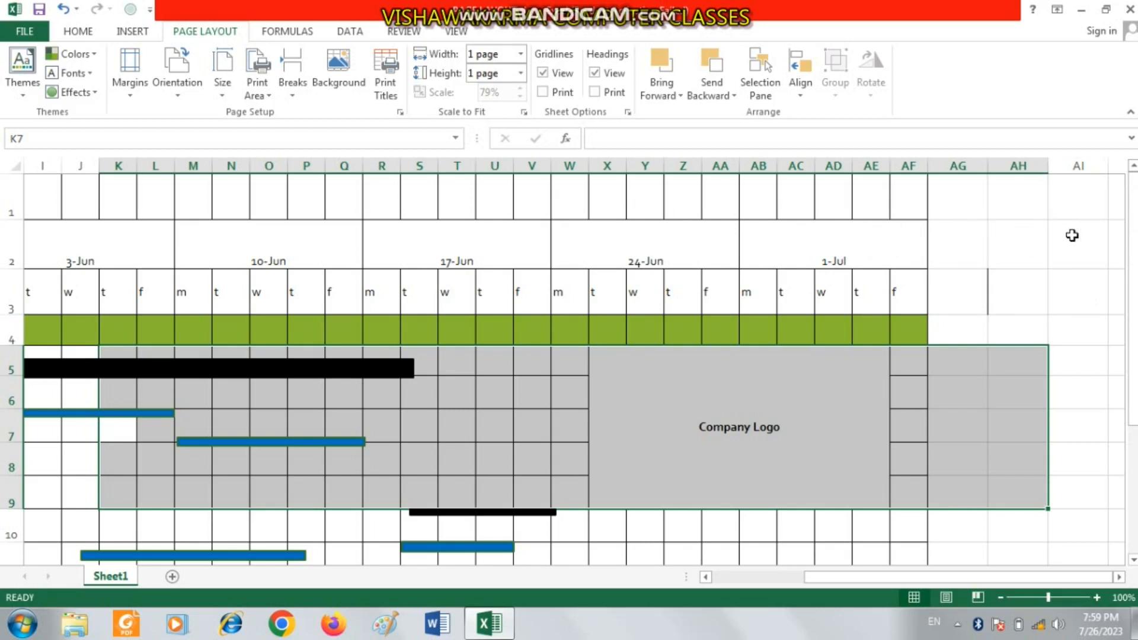
pyautogui.click(956, 256)
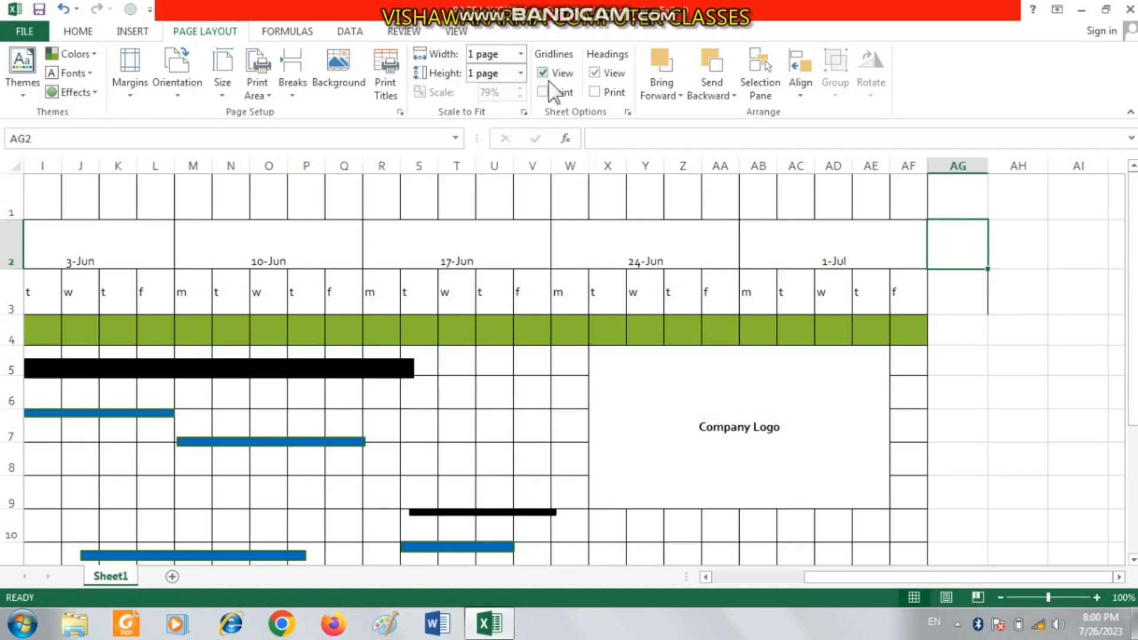
# Reset the scale-to-fit width and height of the sheet to Automatic
pyautogui.click(520, 54)
pyautogui.click(514, 71)
pyautogui.click(520, 72)
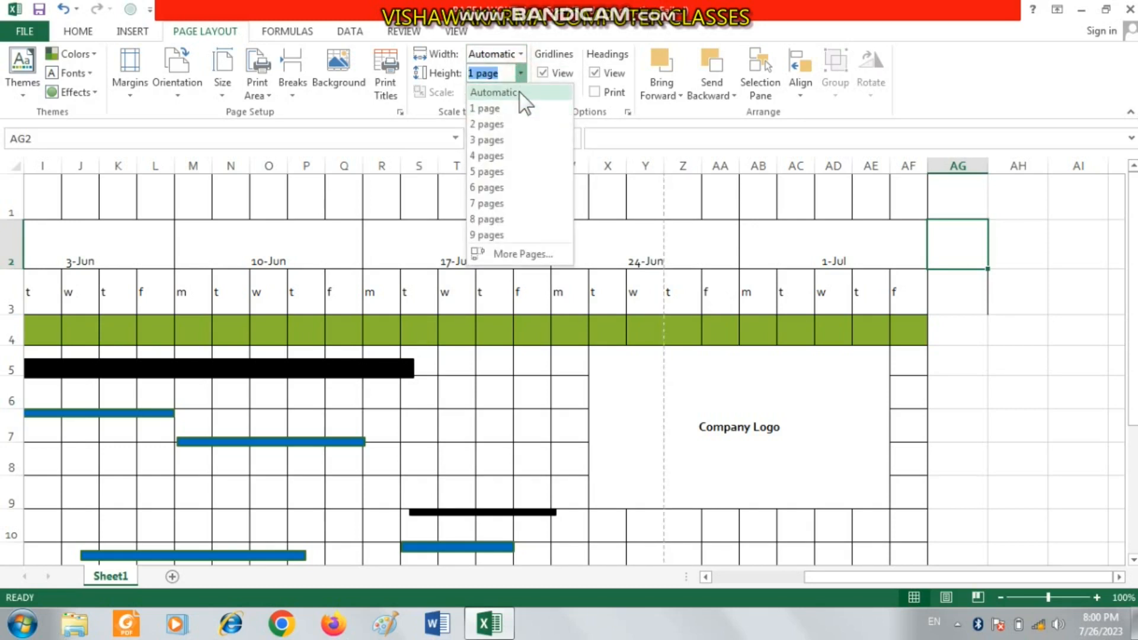
pyautogui.click(520, 93)
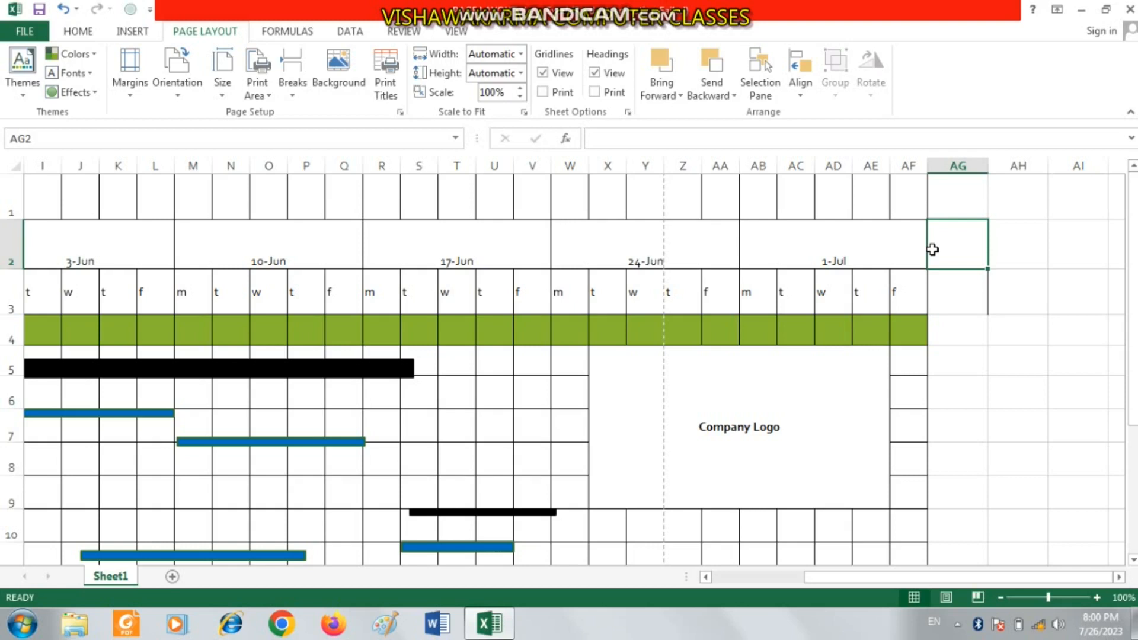
pyautogui.scroll(-5, 605, 328)
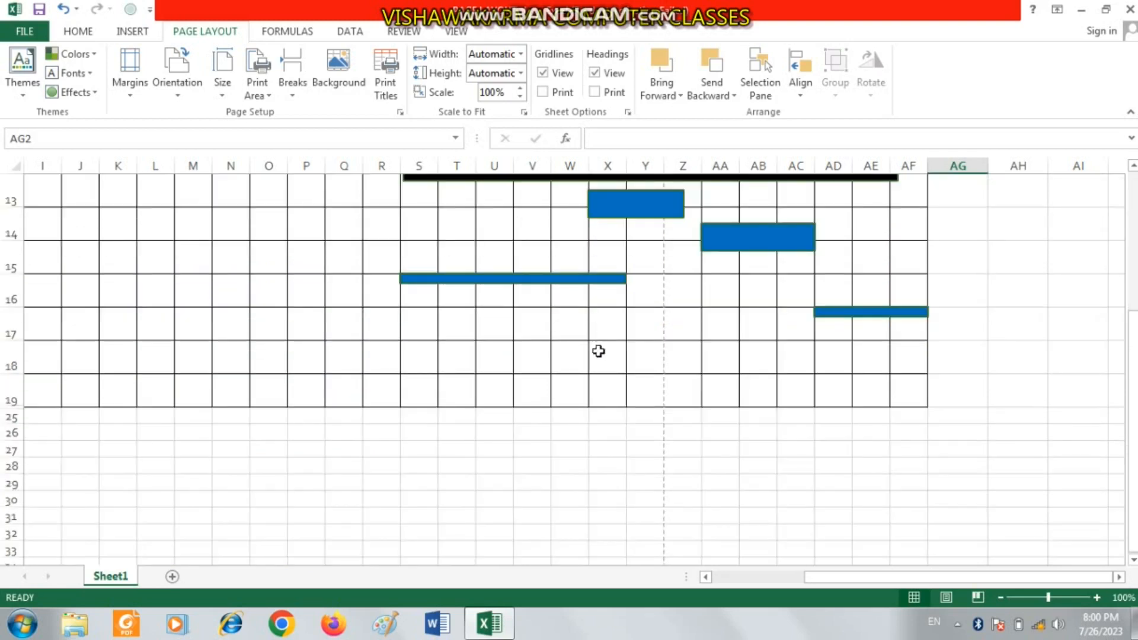
pyautogui.click(131, 77)
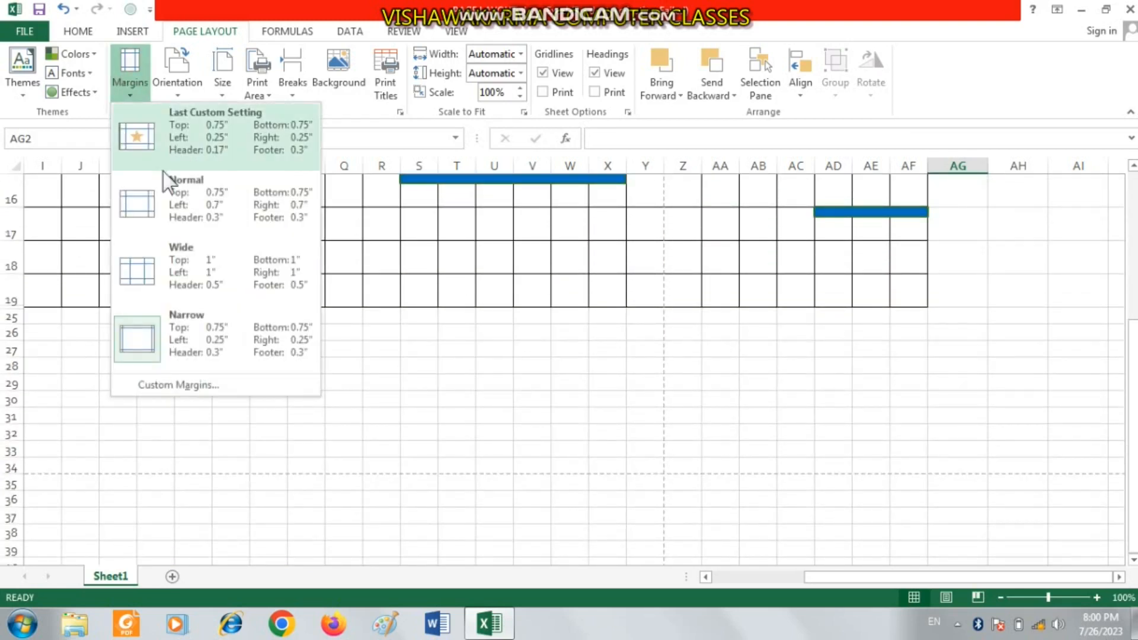
pyautogui.click(180, 83)
pyautogui.click(231, 78)
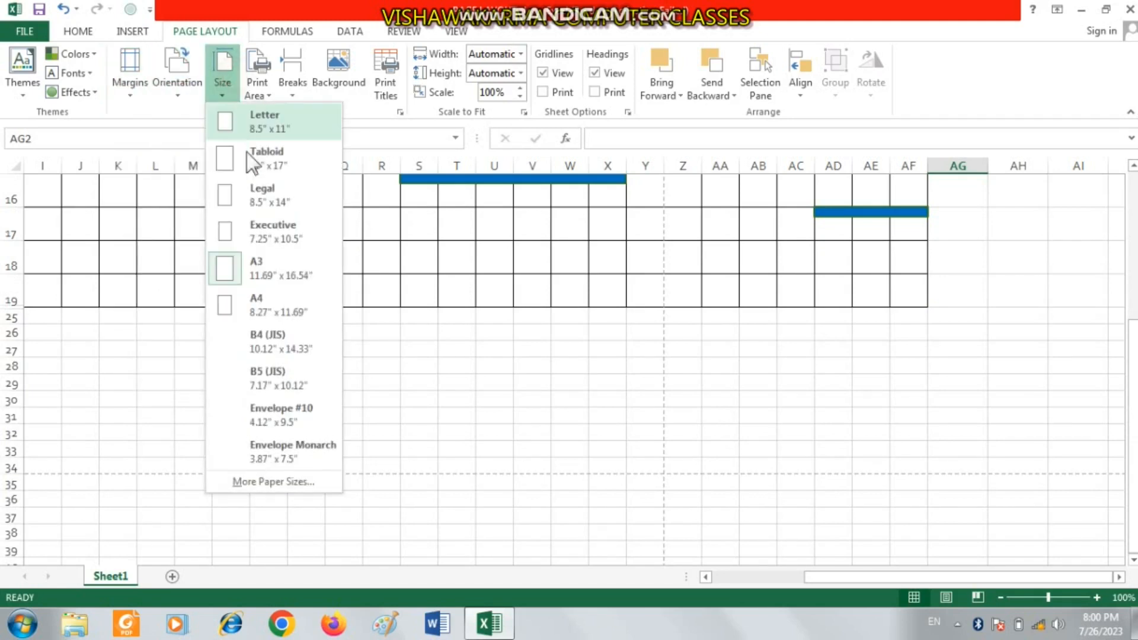
pyautogui.click(617, 237)
pyautogui.scroll(5, 628, 261)
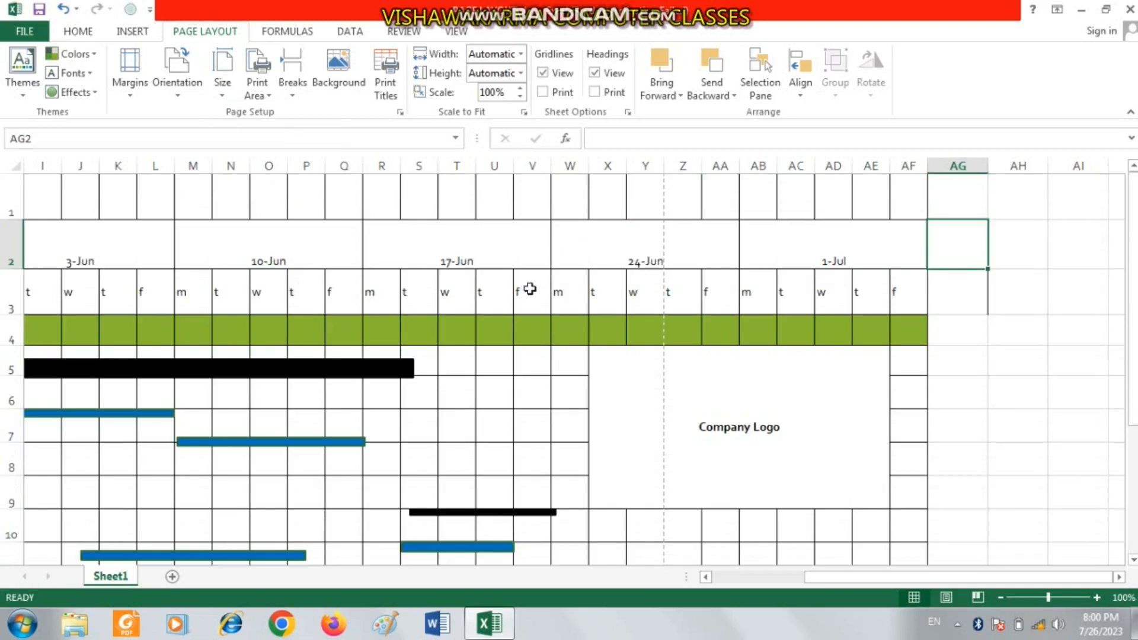
# Narrow columns E, G and C of the task table to bring more of the chart before the page break
pyautogui.moveTo(330, 293); pyautogui.dragTo(35, 362)
pyautogui.moveTo(501, 165); pyautogui.dragTo(488, 166)
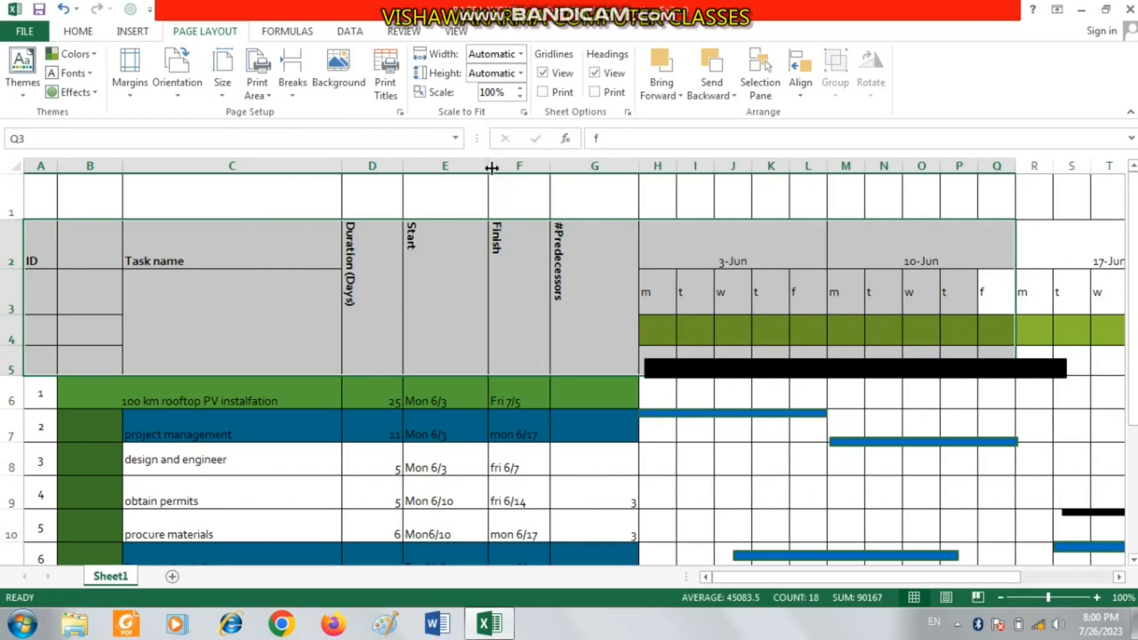
pyautogui.moveTo(641, 166); pyautogui.dragTo(599, 166)
pyautogui.moveTo(342, 166); pyautogui.dragTo(299, 175)
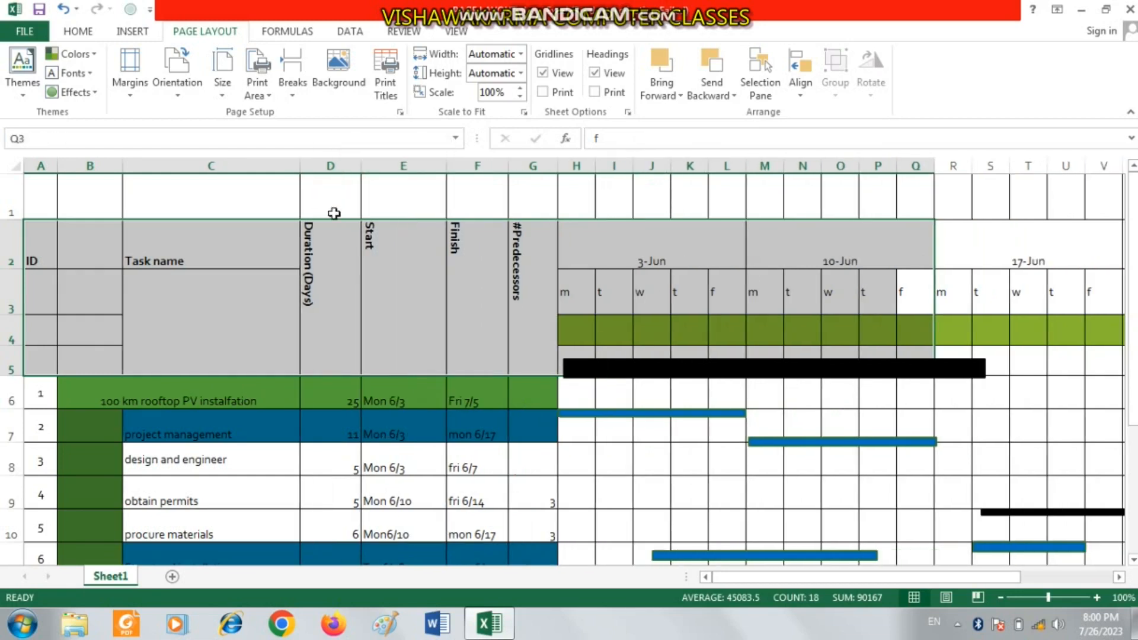
pyautogui.moveTo(870, 419); pyautogui.dragTo(1036, 385)
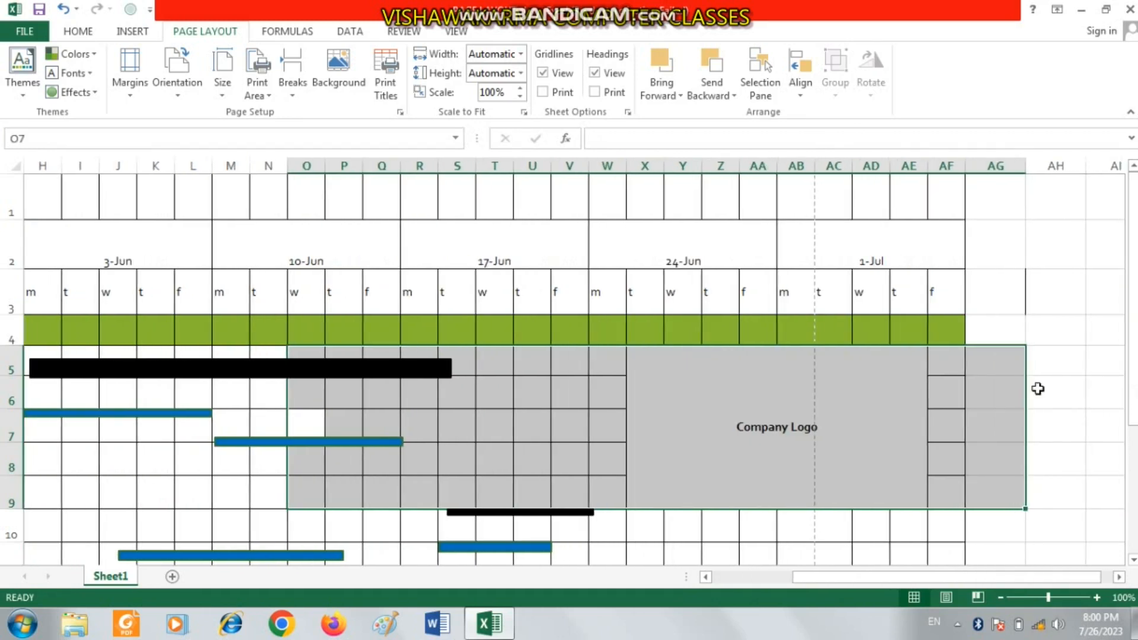
pyautogui.click(784, 329)
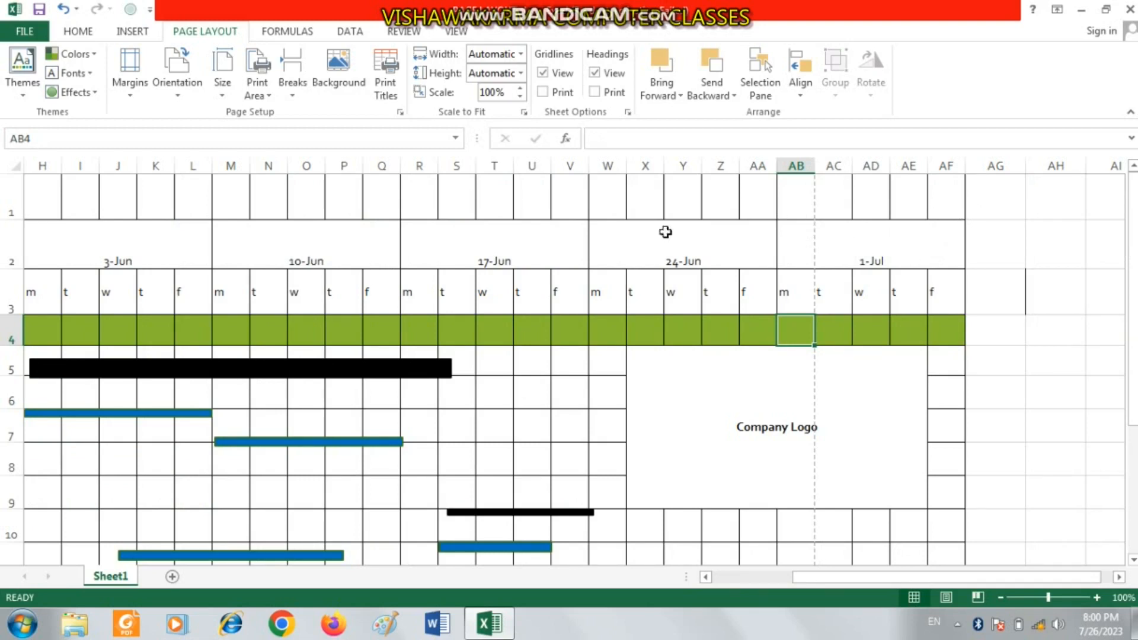
# Reduce the print scale to 90% and check where the page break falls beside the chart
pyautogui.click(520, 96)
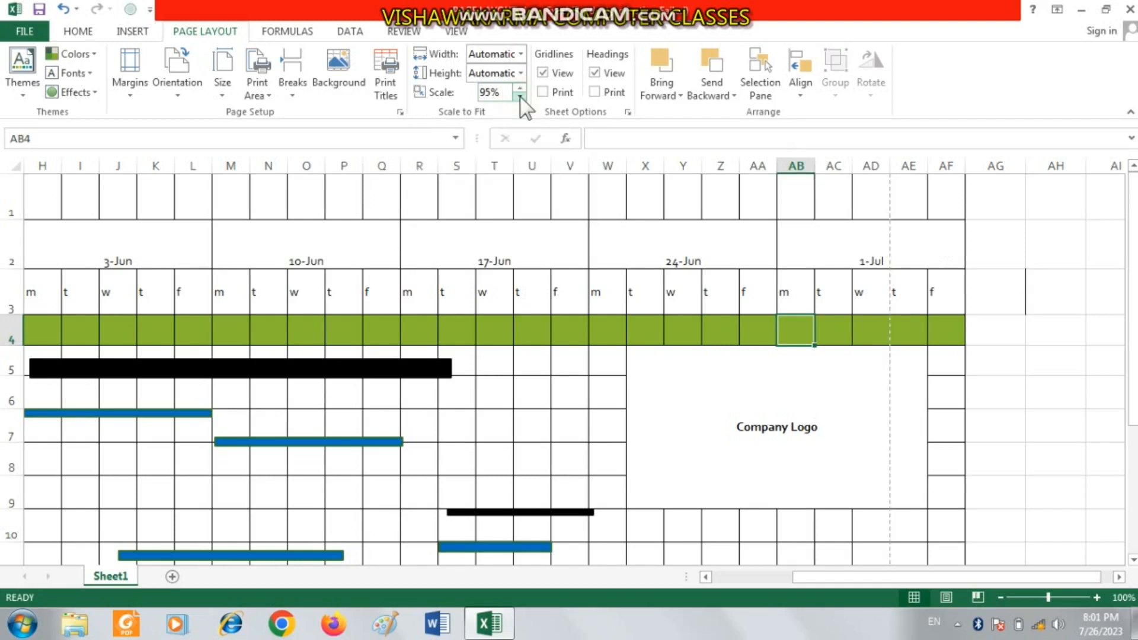
pyautogui.click(520, 97)
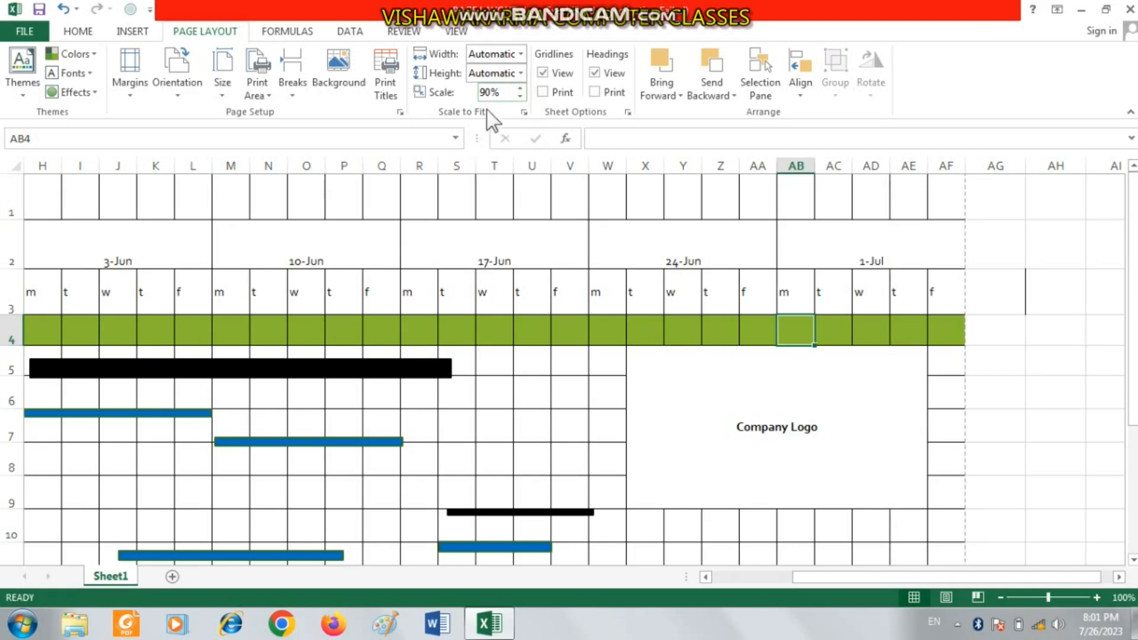
pyautogui.scroll(-4, 645, 333)
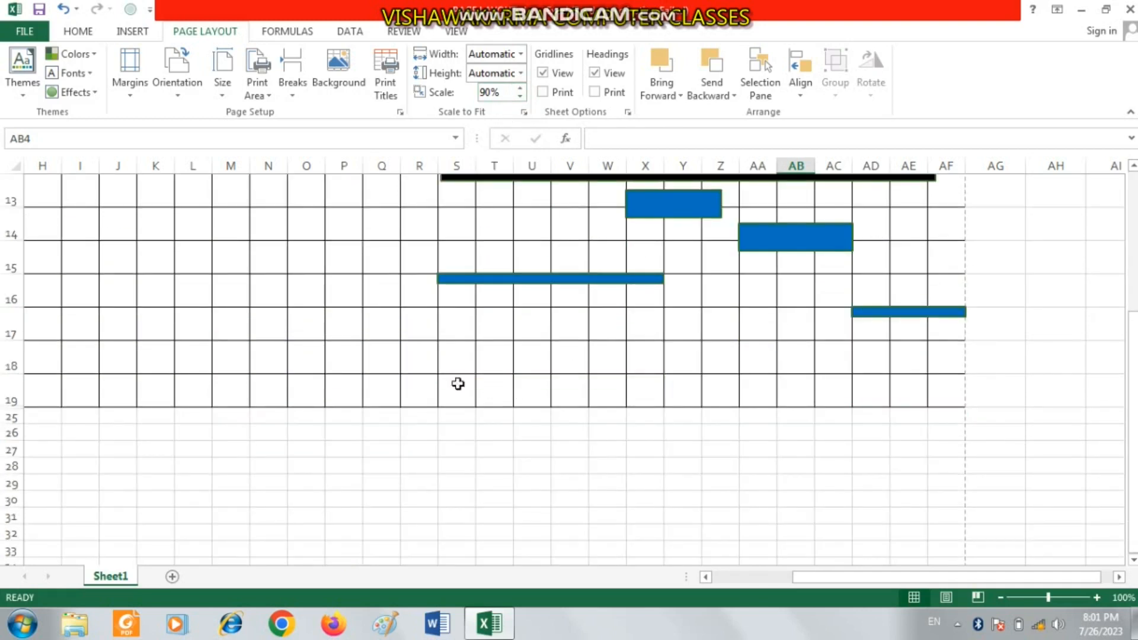
pyautogui.scroll(4, 330, 365)
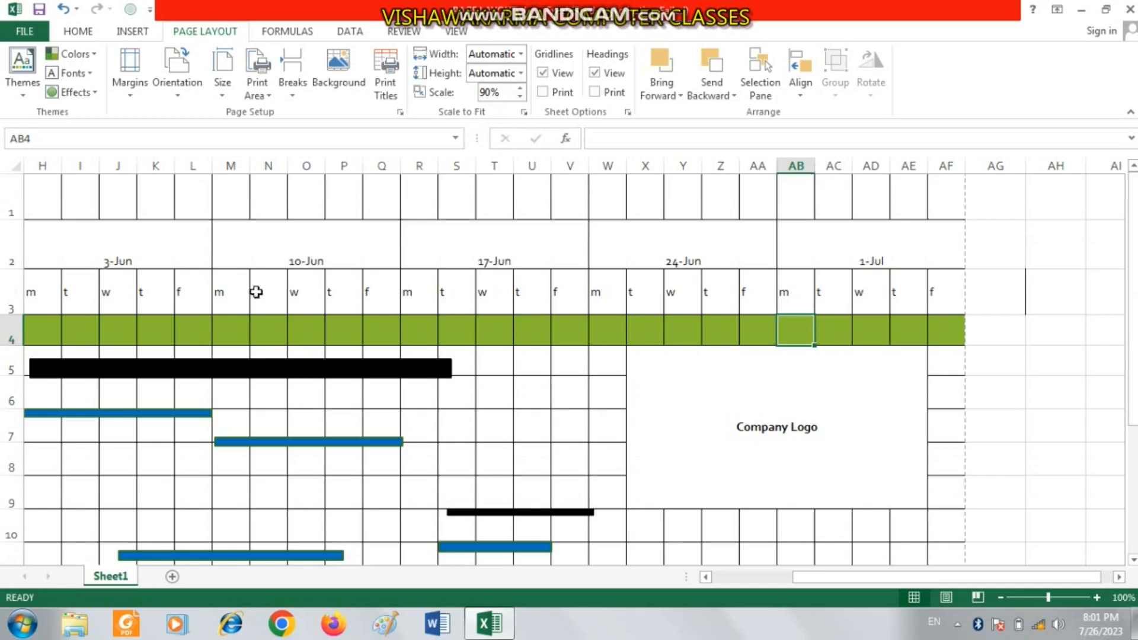
pyautogui.click(244, 236)
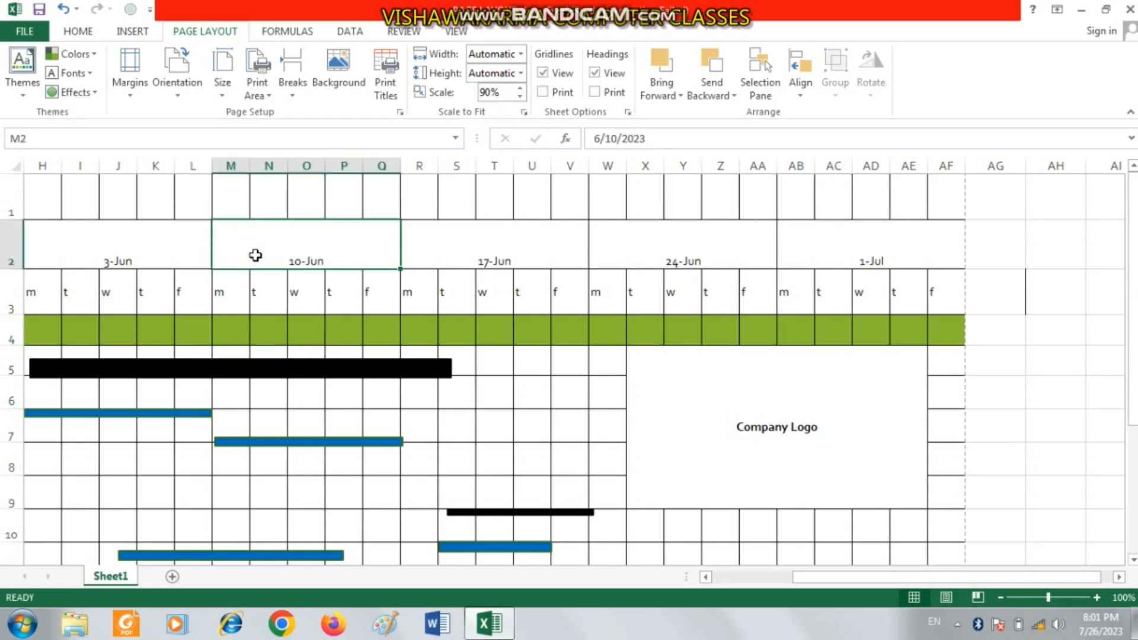
# View both whole pages of the scaled Gantt chart in the print preview and return to the sheet
pyautogui.hotkey('ctrl', 'p')
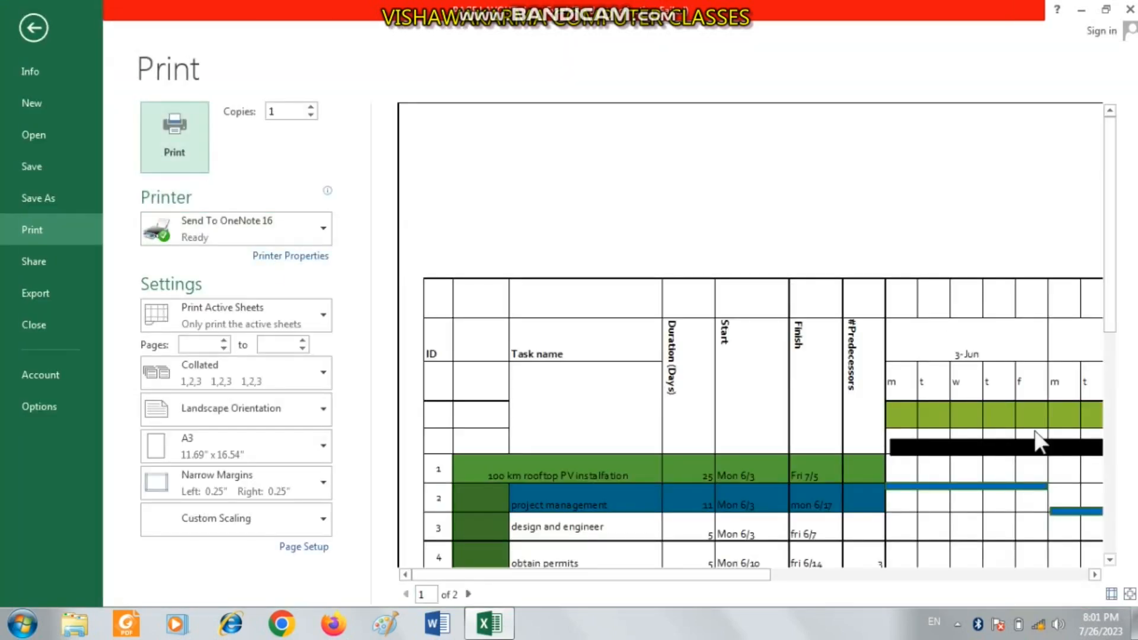
pyautogui.click(1130, 594)
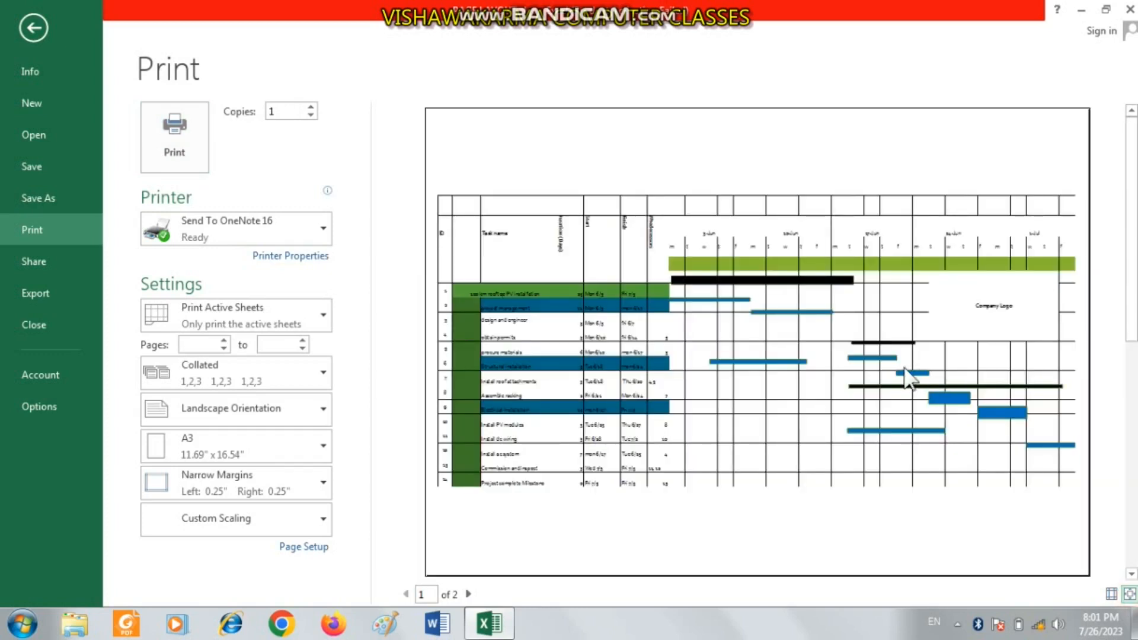
pyautogui.click(468, 594)
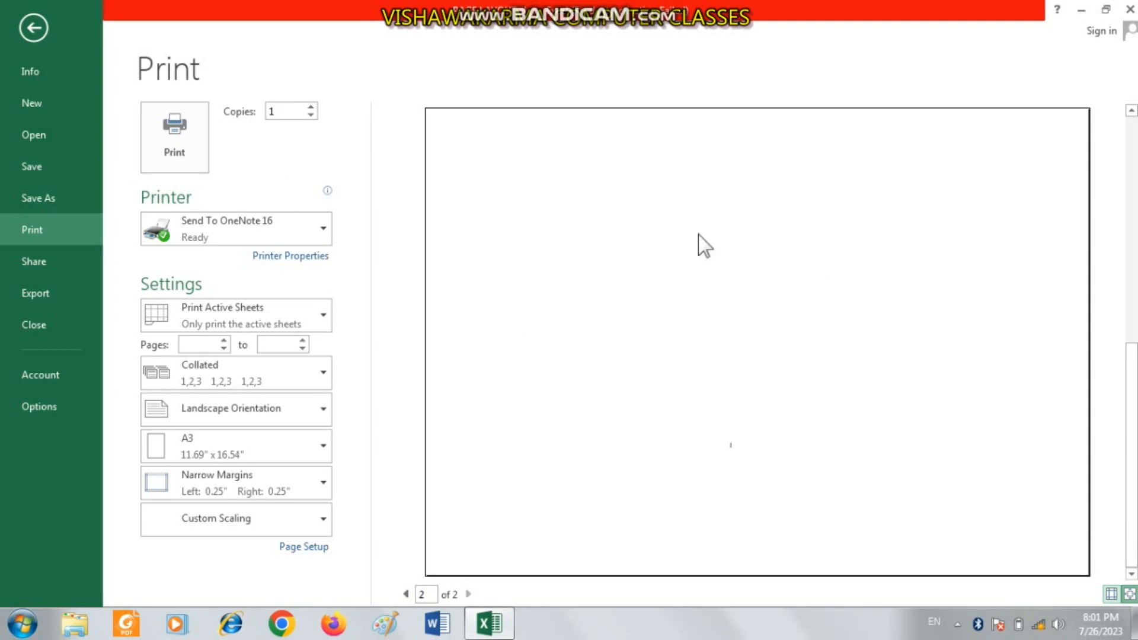
pyautogui.click(32, 25)
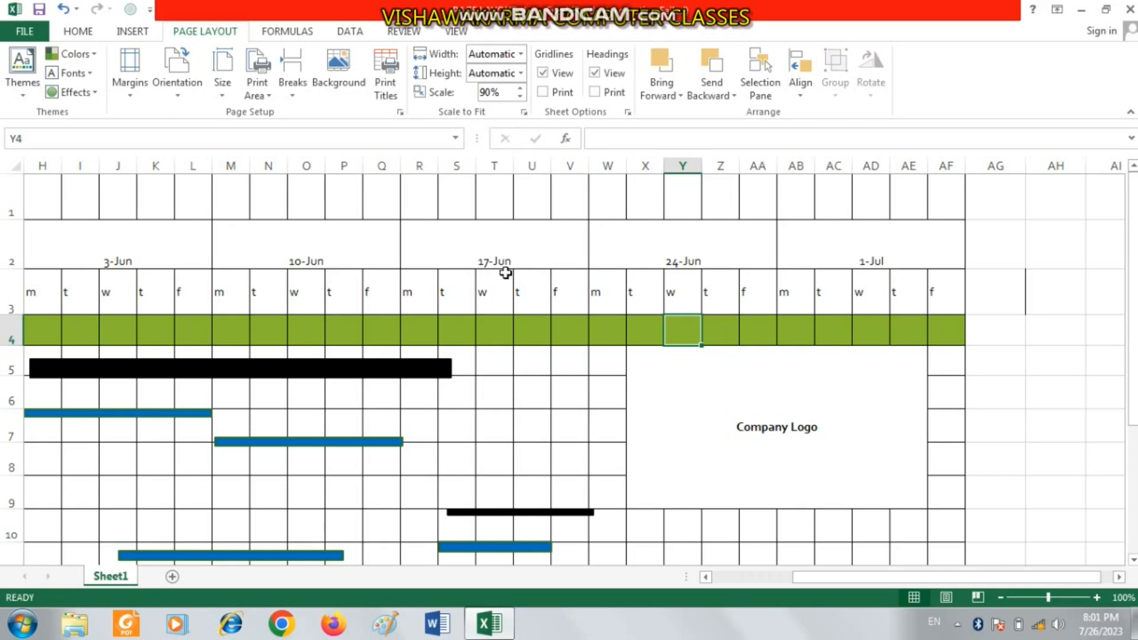
# Examine the on-screen gridlines in the empty rows below the chart and the empty columns beside it
pyautogui.click(555, 370)
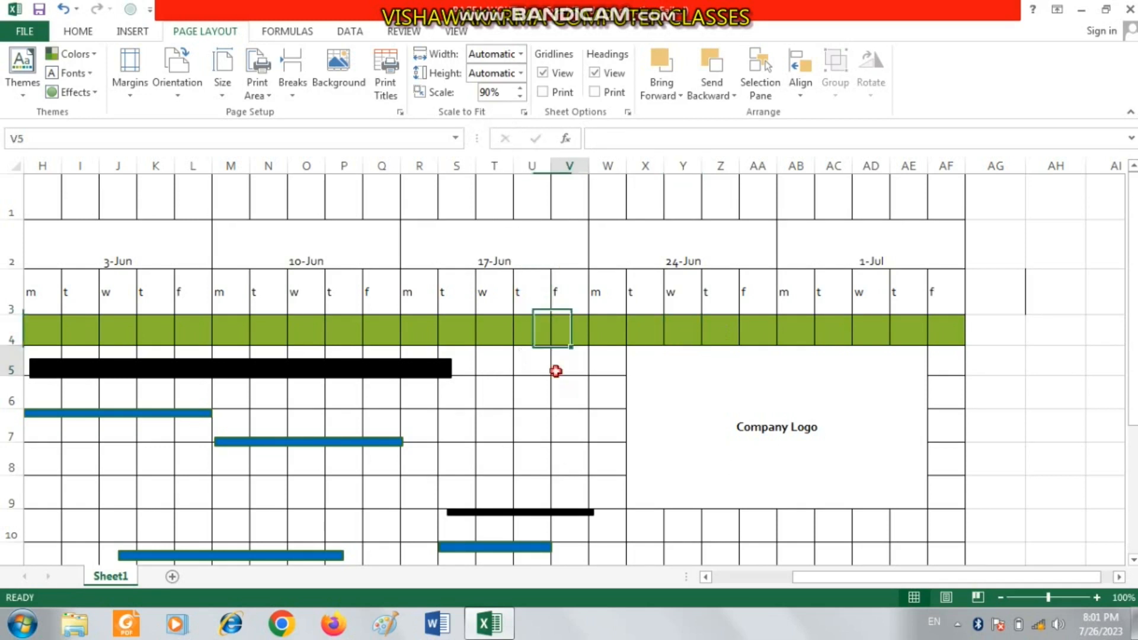
pyautogui.scroll(-4, 603, 419)
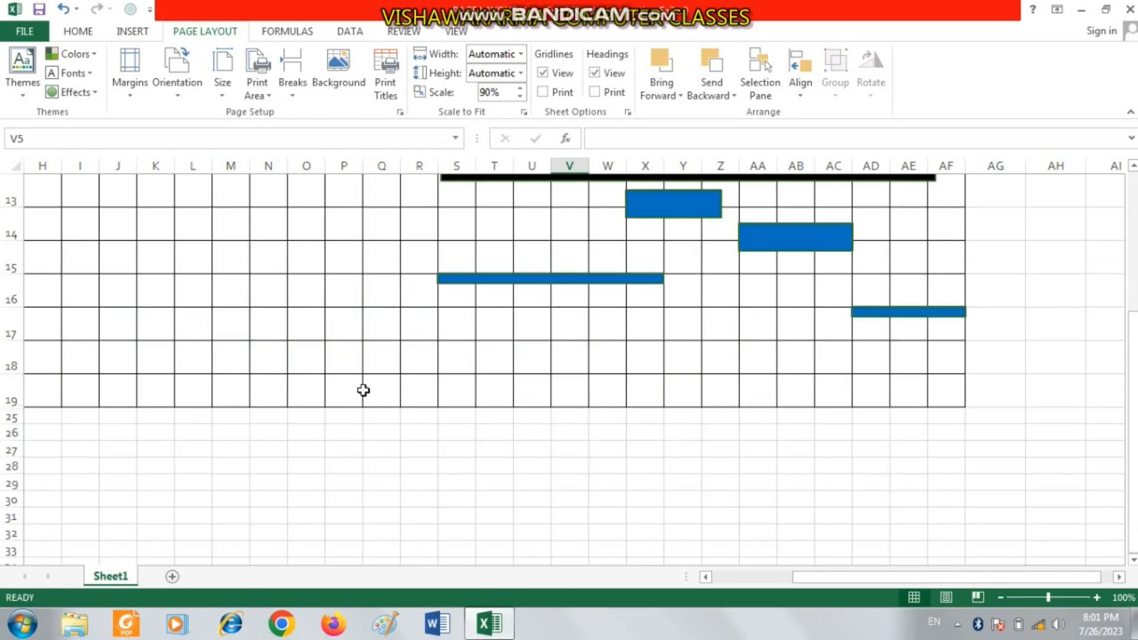
pyautogui.moveTo(125, 459); pyautogui.dragTo(573, 496)
pyautogui.click(715, 483)
pyautogui.moveTo(193, 499); pyautogui.dragTo(474, 502)
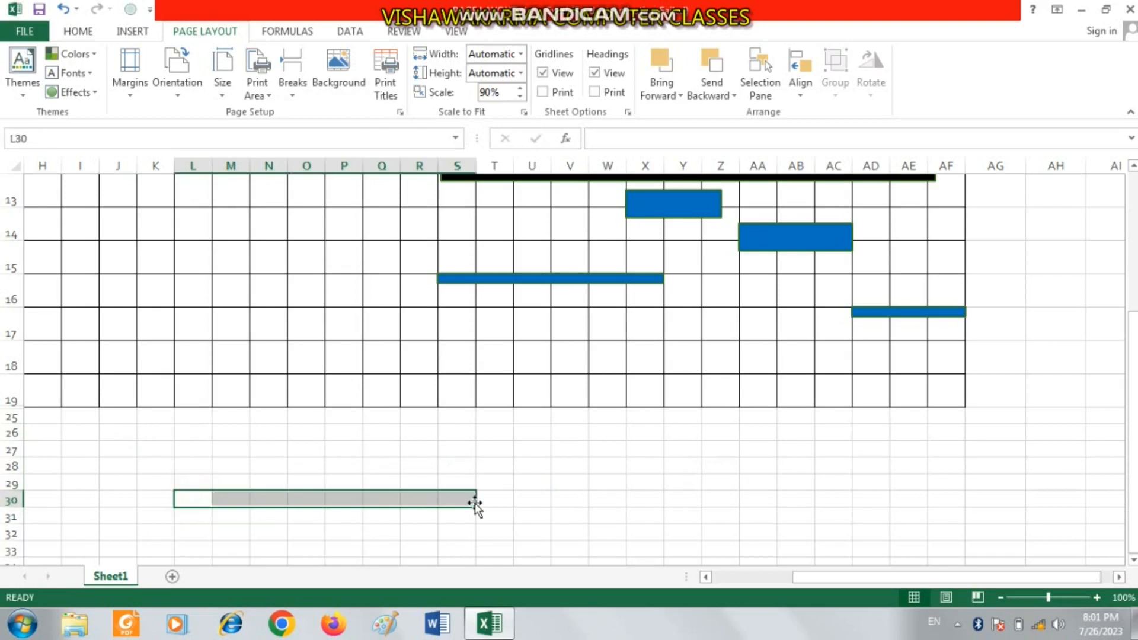
pyautogui.scroll(4, 361, 456)
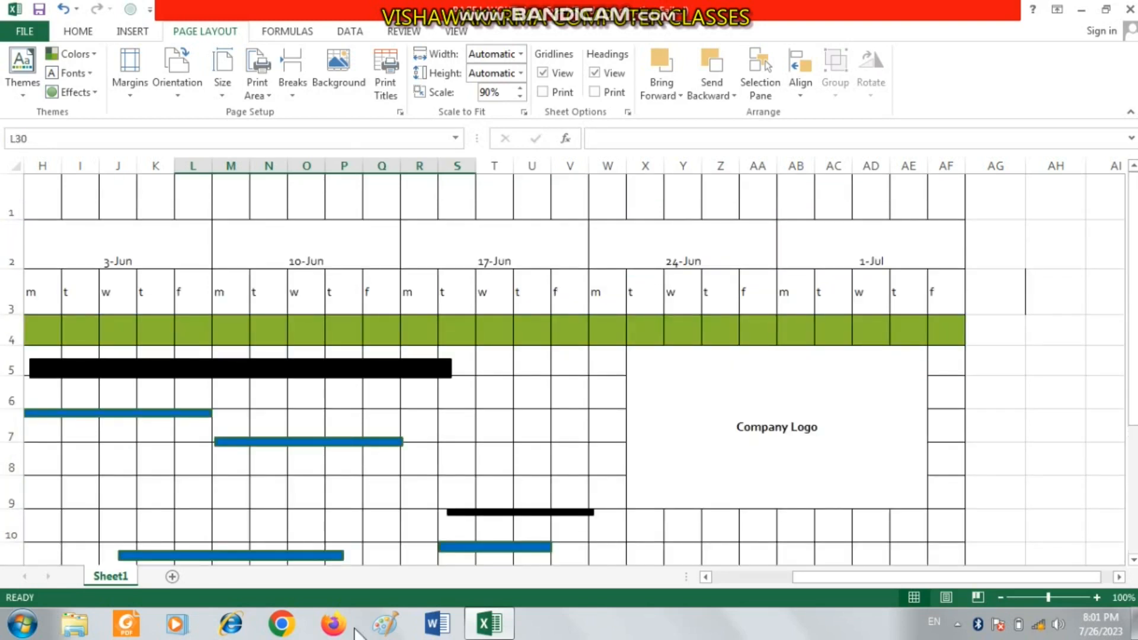
pyautogui.click(326, 248)
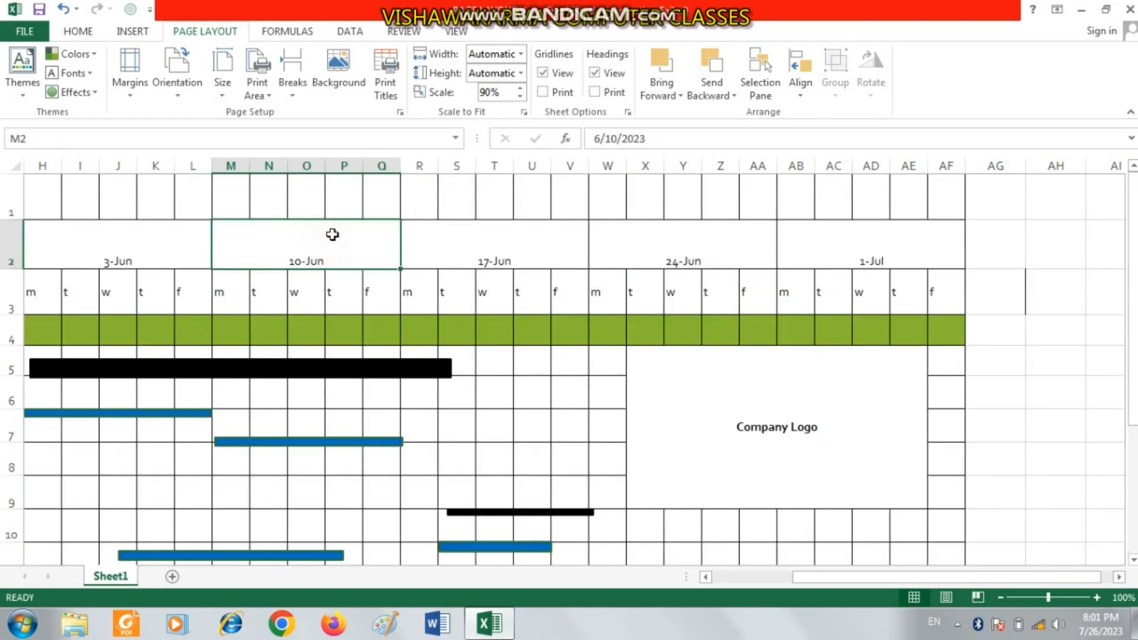
pyautogui.click(1052, 332)
pyautogui.moveTo(1060, 388); pyautogui.dragTo(1125, 436)
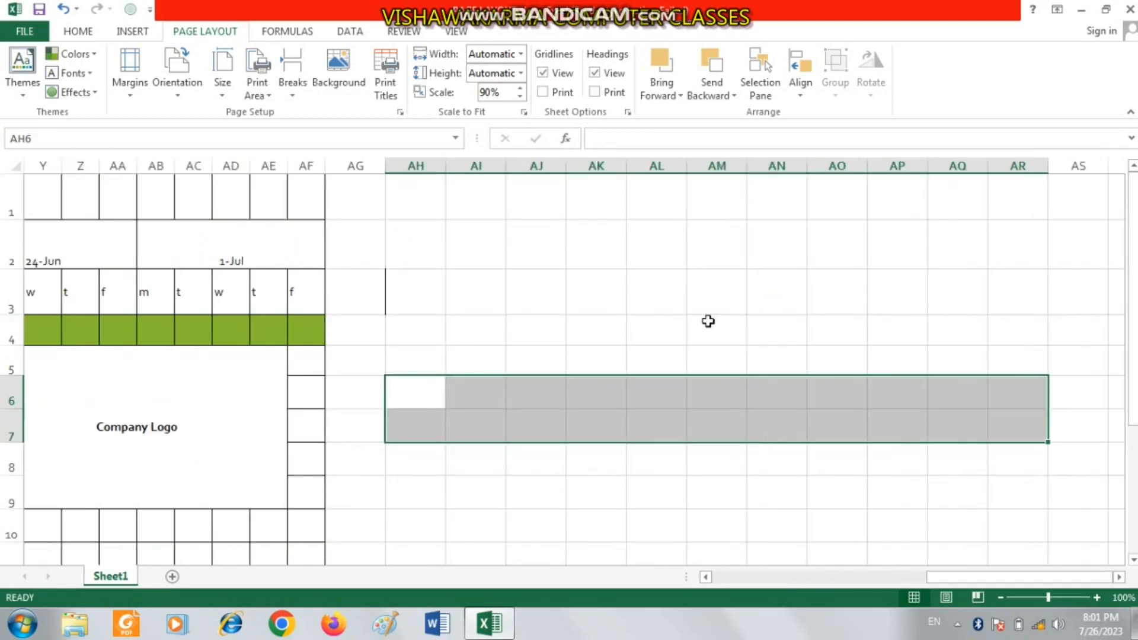
pyautogui.click(486, 282)
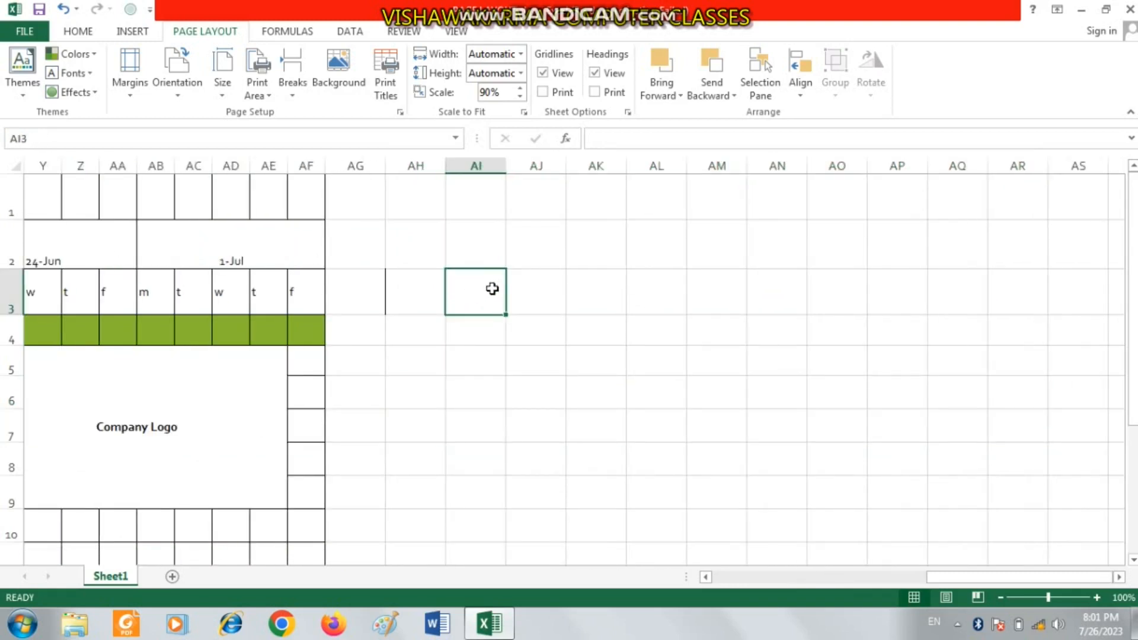
# Check in the print preview how both pages print without the gridlines option, and return to the sheet
pyautogui.hotkey('ctrl', 'p')
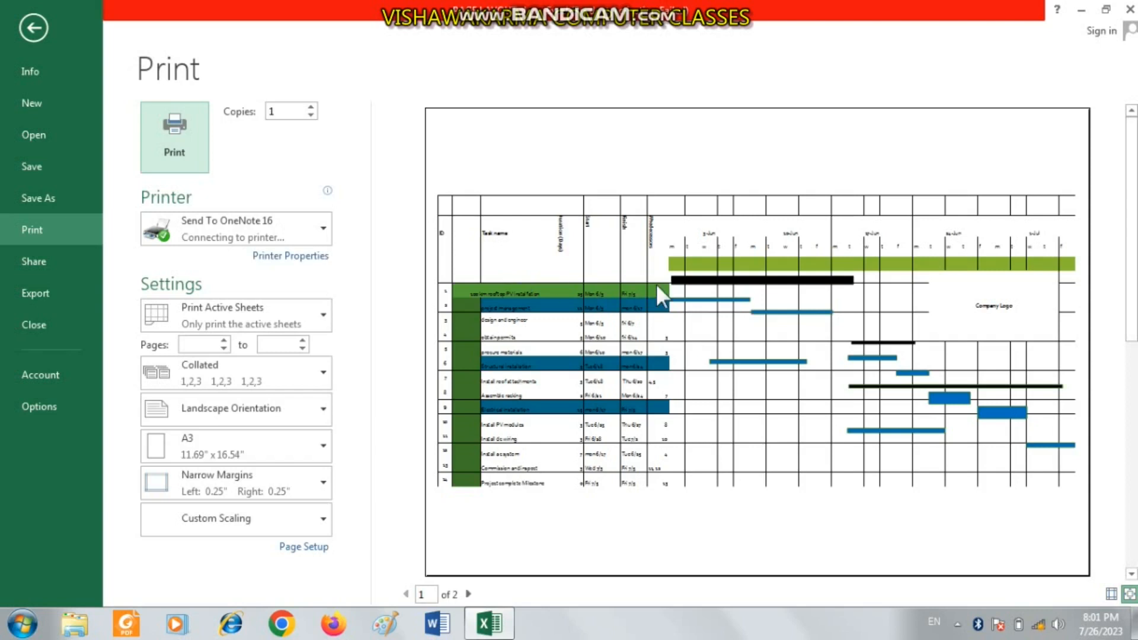
pyautogui.click(468, 594)
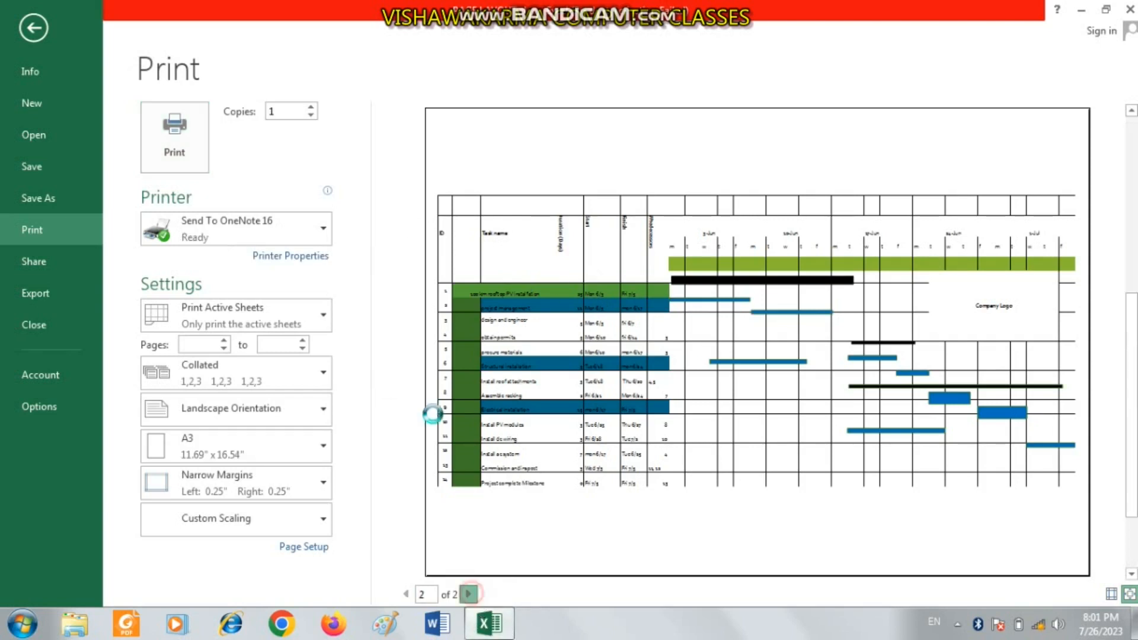
pyautogui.click(5, 23)
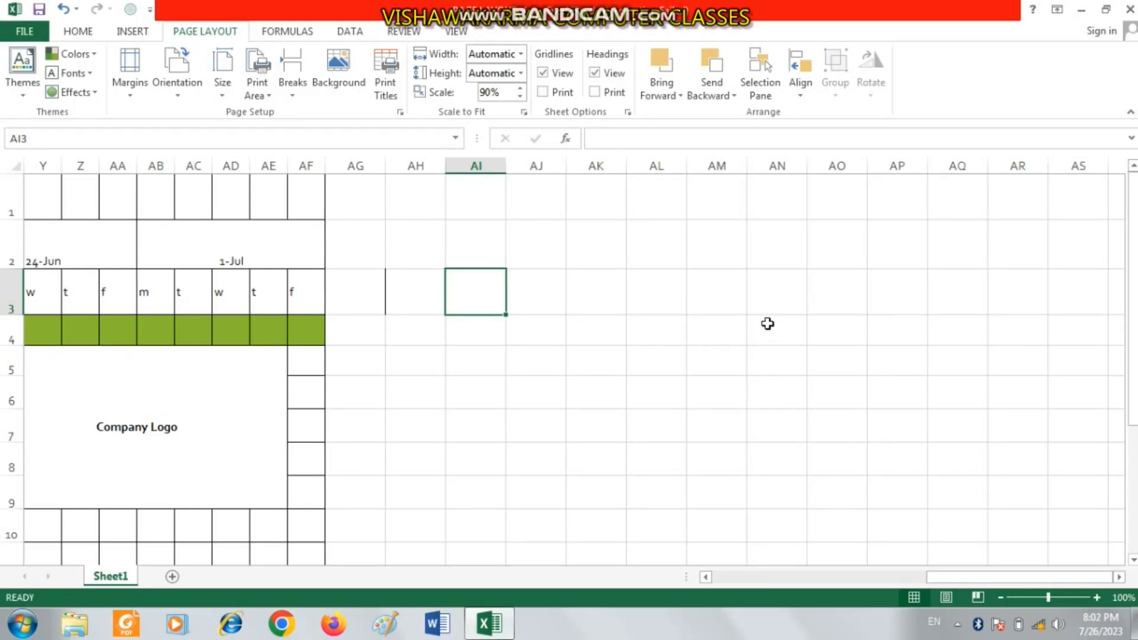
# Enable printing of gridlines and review both pages in the print preview
pyautogui.click(542, 91)
pyautogui.hotkey('ctrl', 'p')
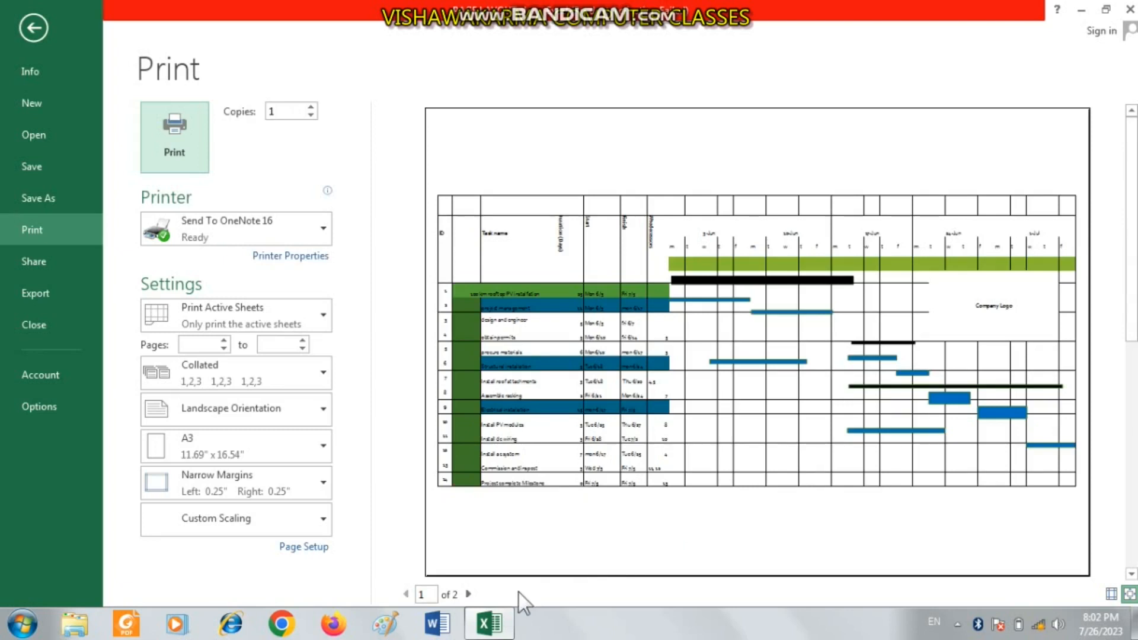
pyautogui.click(468, 594)
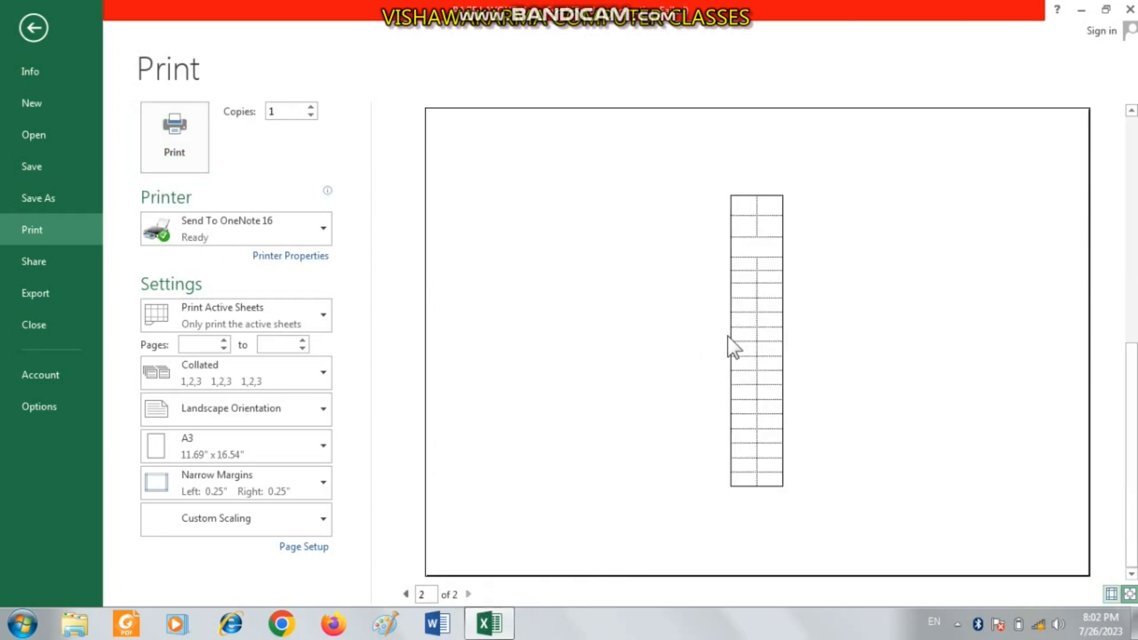
pyautogui.click(34, 27)
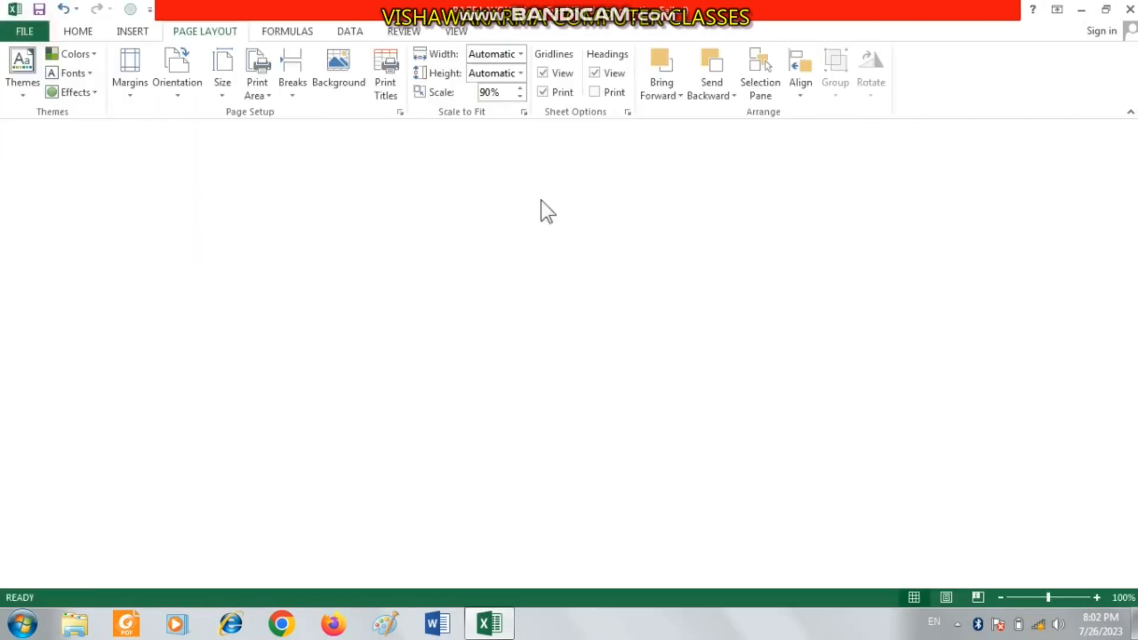
# Fill scattered empty cells in columns AH to AS beside the chart with short sample text such as "c", "xz" and "czxc"
pyautogui.write('c')
pyautogui.click(539, 264)
pyautogui.write('czxc')
pyautogui.click(1017, 392)
pyautogui.write('czxc')
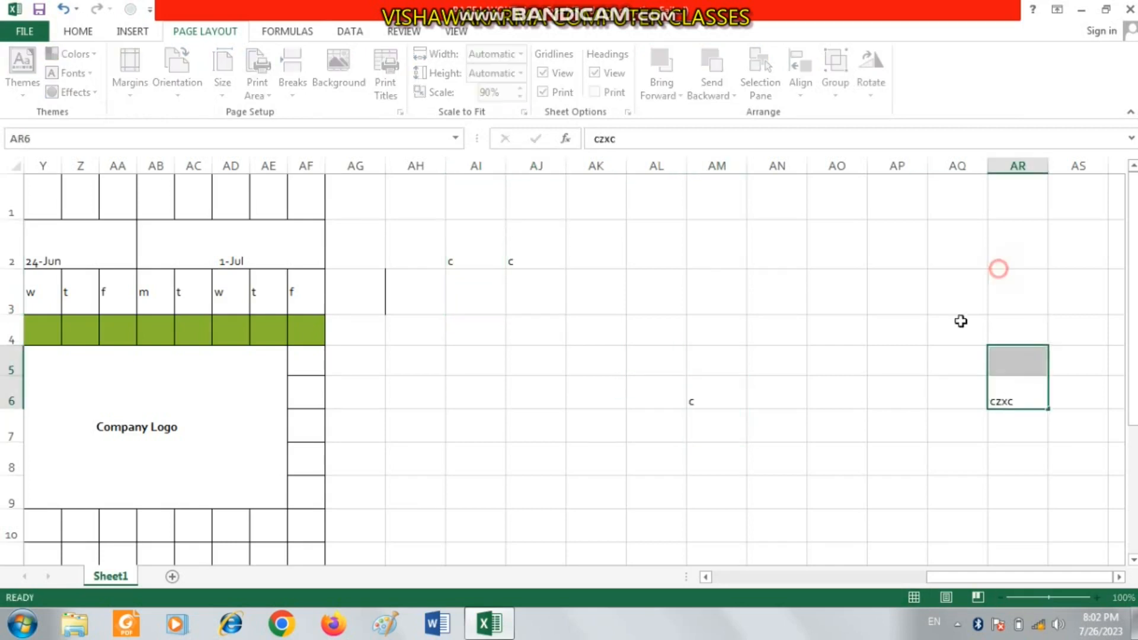
pyautogui.click(1018, 260)
pyautogui.write('c')
pyautogui.click(776, 423)
pyautogui.moveTo(476, 392); pyautogui.dragTo(415, 426)
pyautogui.click(652, 520)
pyautogui.write('c')
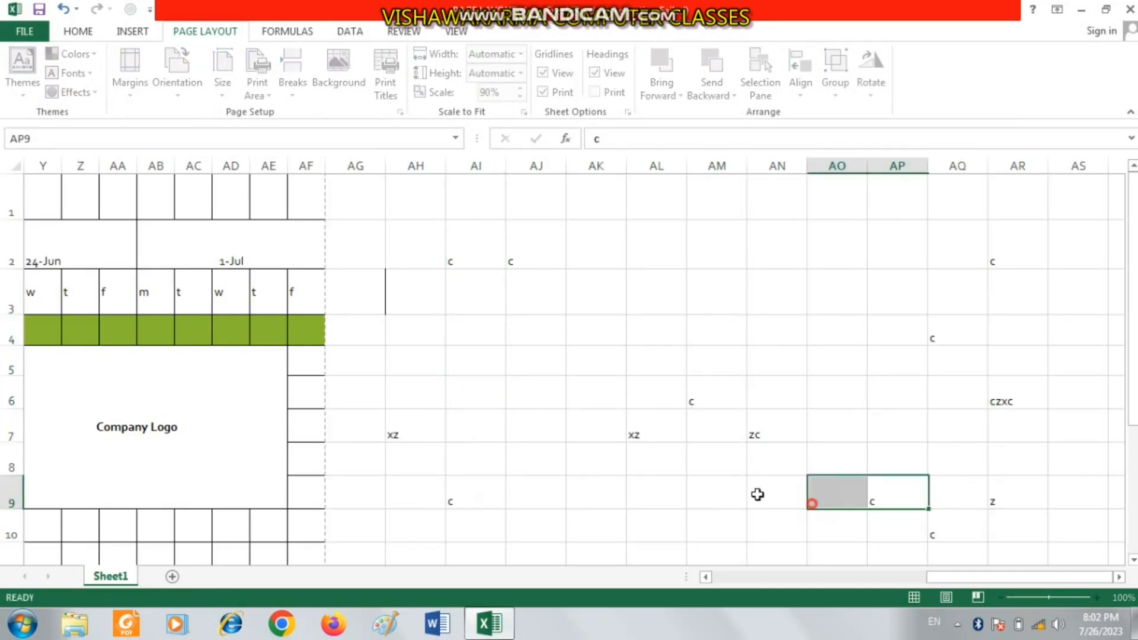
pyautogui.click(757, 495)
pyautogui.click(1079, 391)
pyautogui.write('c')
pyautogui.moveTo(776, 462); pyautogui.dragTo(714, 427)
pyautogui.moveTo(584, 270); pyautogui.dragTo(731, 237)
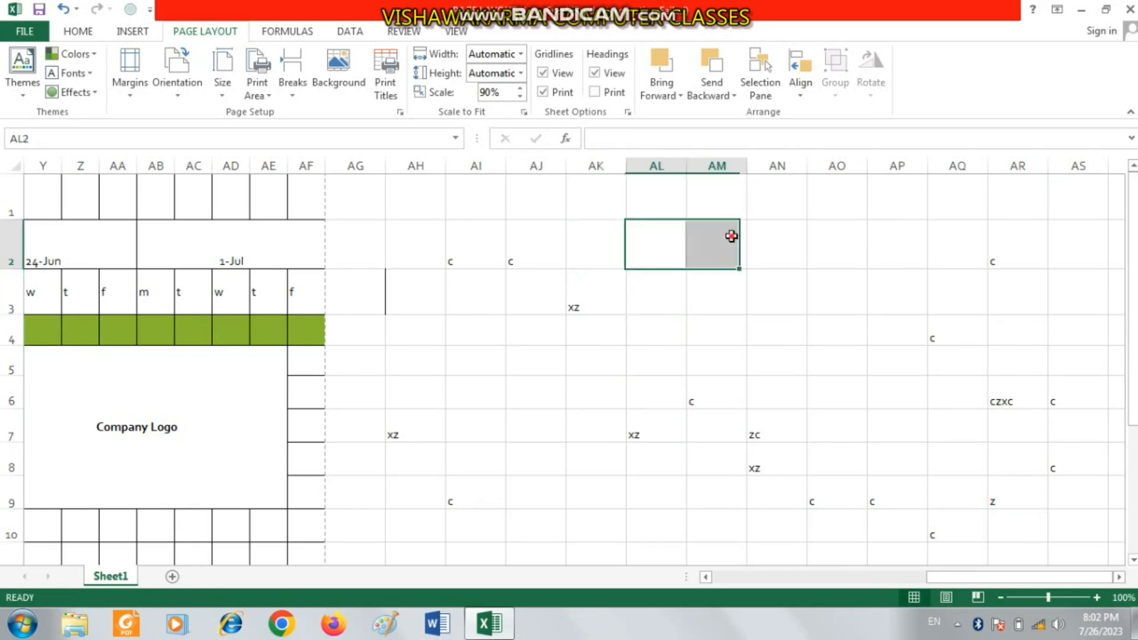
pyautogui.write('xz')
pyautogui.moveTo(574, 332); pyautogui.dragTo(508, 407)
# Add more sample entries such as "z", "zxc" and "zcz" in scattered cells of columns AS to BC
pyautogui.hscroll(5, 623, 330)
pyautogui.click(354, 195)
pyautogui.write('z')
pyautogui.click(623, 330)
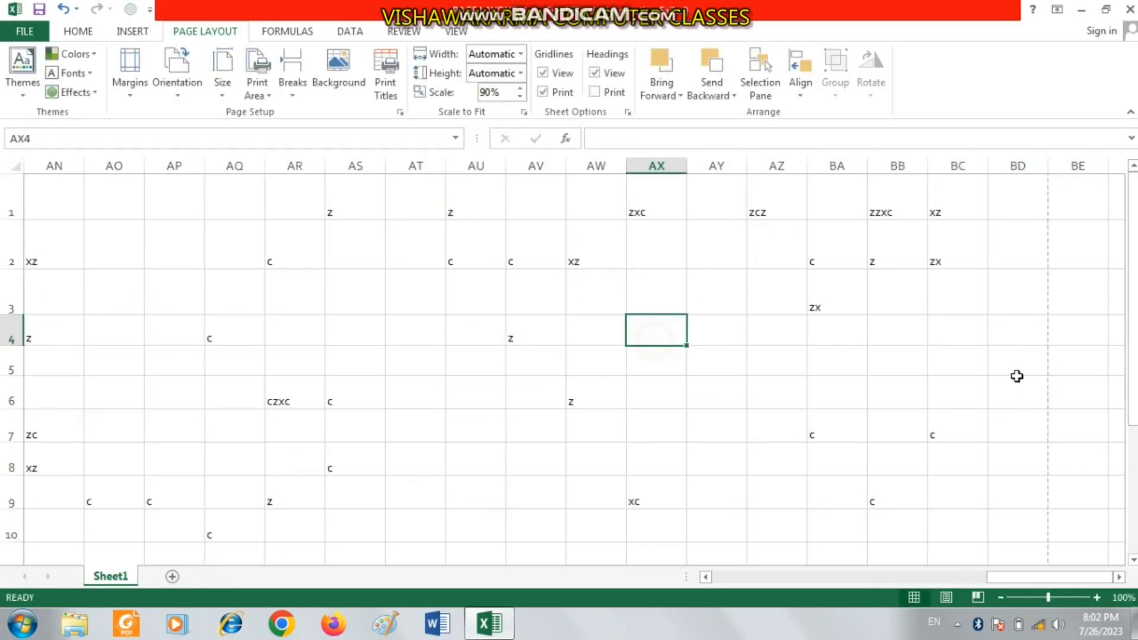
pyautogui.click(1015, 356)
pyautogui.doubleClick(969, 358)
pyautogui.click(752, 361)
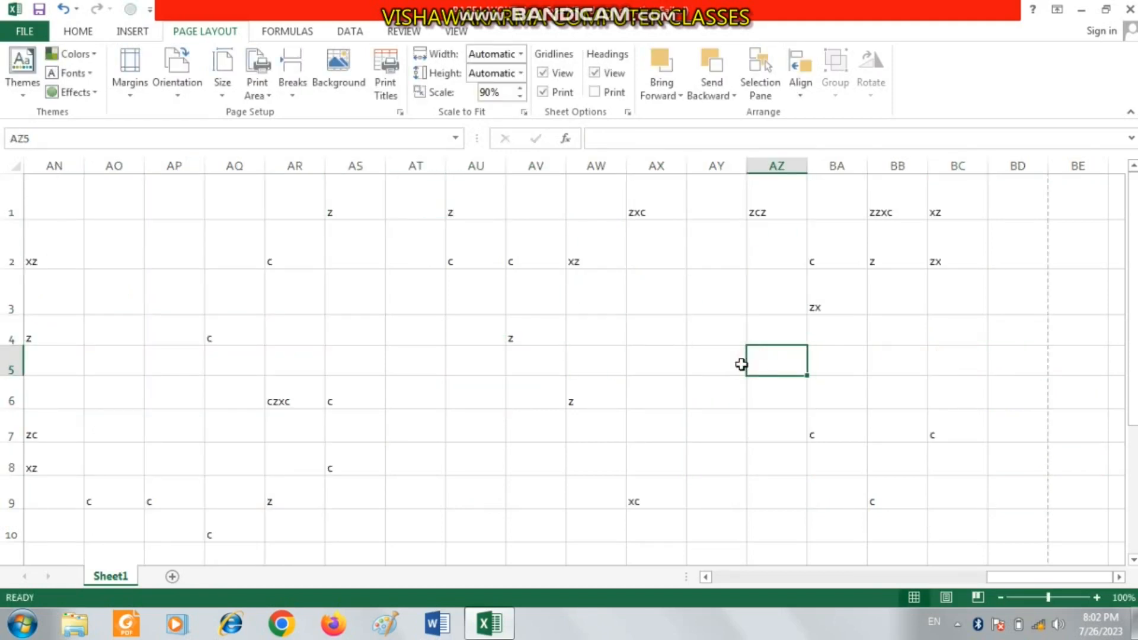
# Check in the print preview how the sample entries on the second page print with gridlines, and return to the sheet
pyautogui.hotkey('ctrl', 'p')
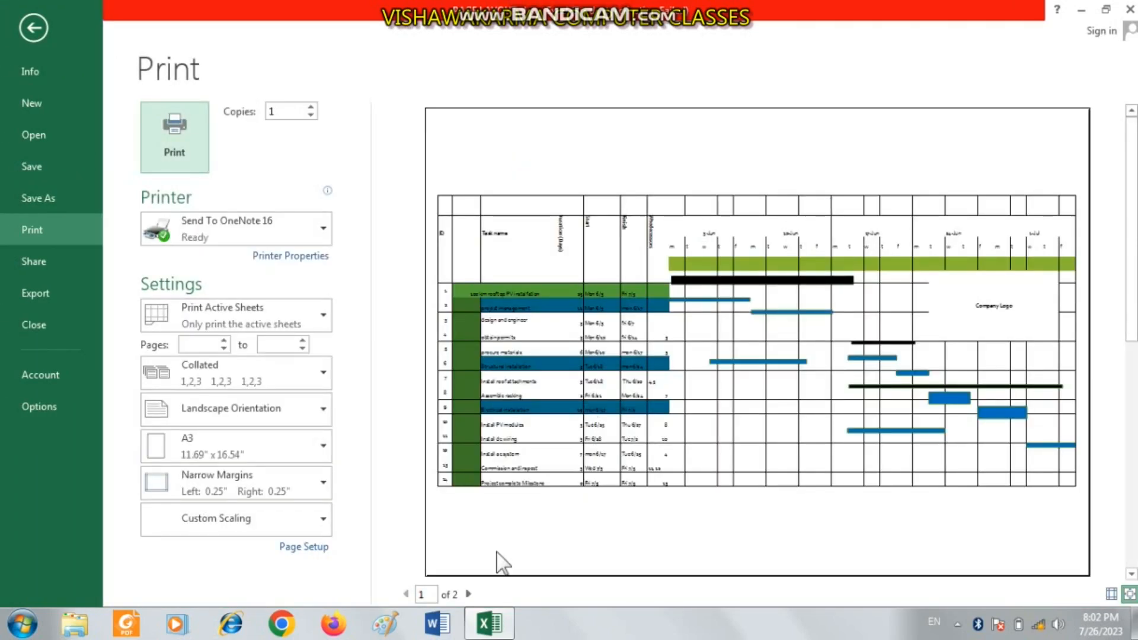
pyautogui.click(468, 593)
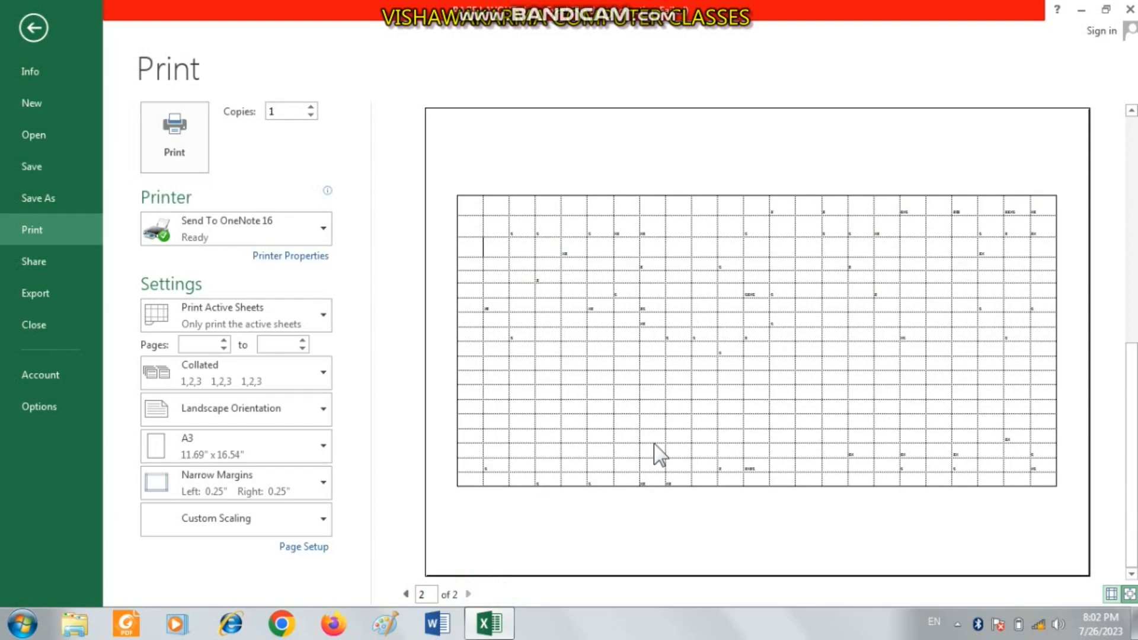
pyautogui.click(41, 29)
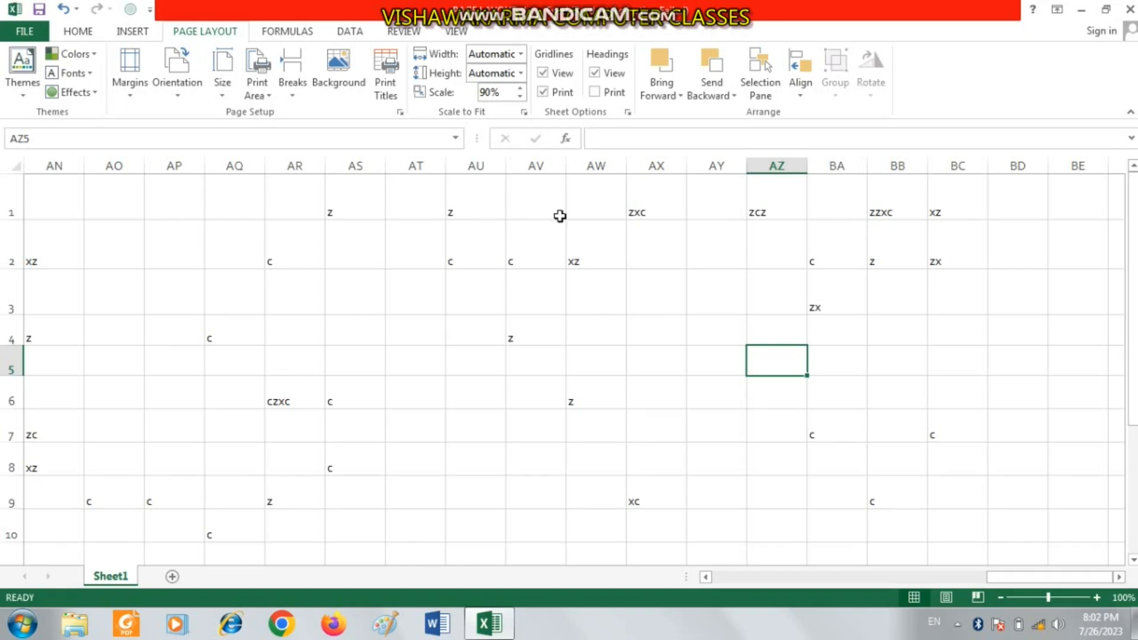
# Turn off printing of gridlines and select cells AH2:AK2 beside the chart
pyautogui.click(544, 92)
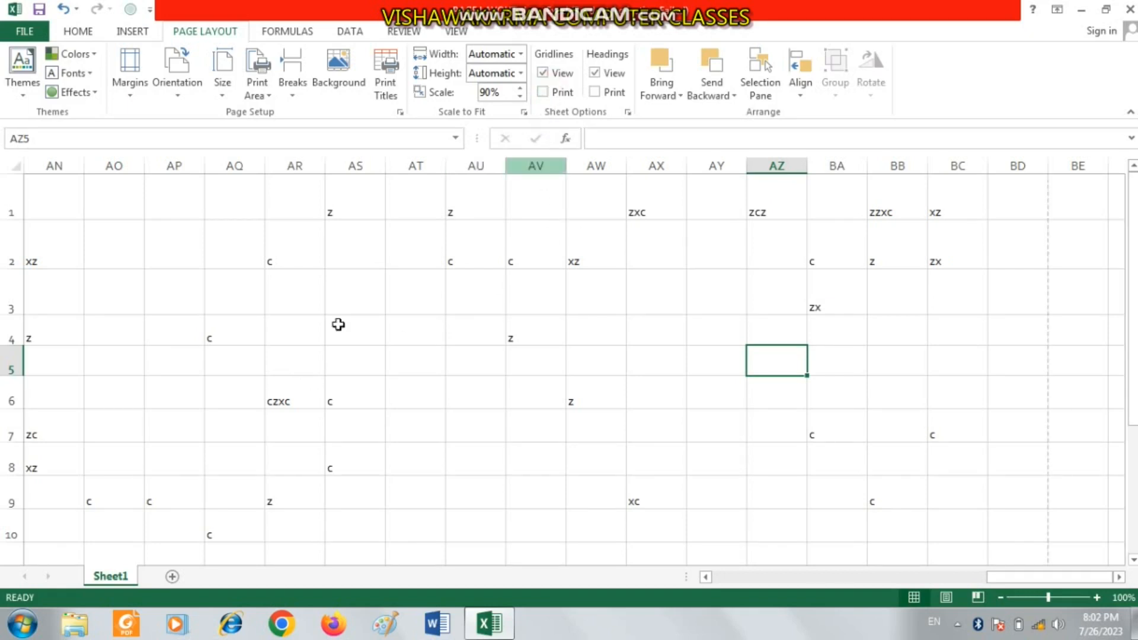
pyautogui.moveTo(377, 361); pyautogui.dragTo(40, 366)
pyautogui.click(445, 290)
pyautogui.click(492, 391)
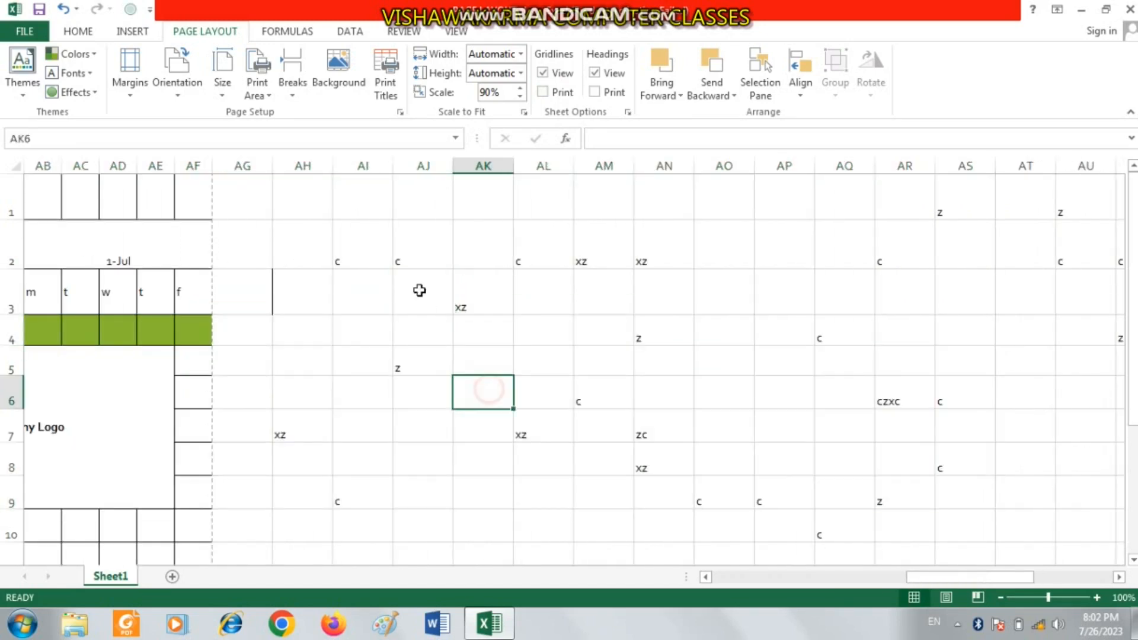
pyautogui.click(311, 239)
pyautogui.moveTo(311, 240); pyautogui.dragTo(500, 235)
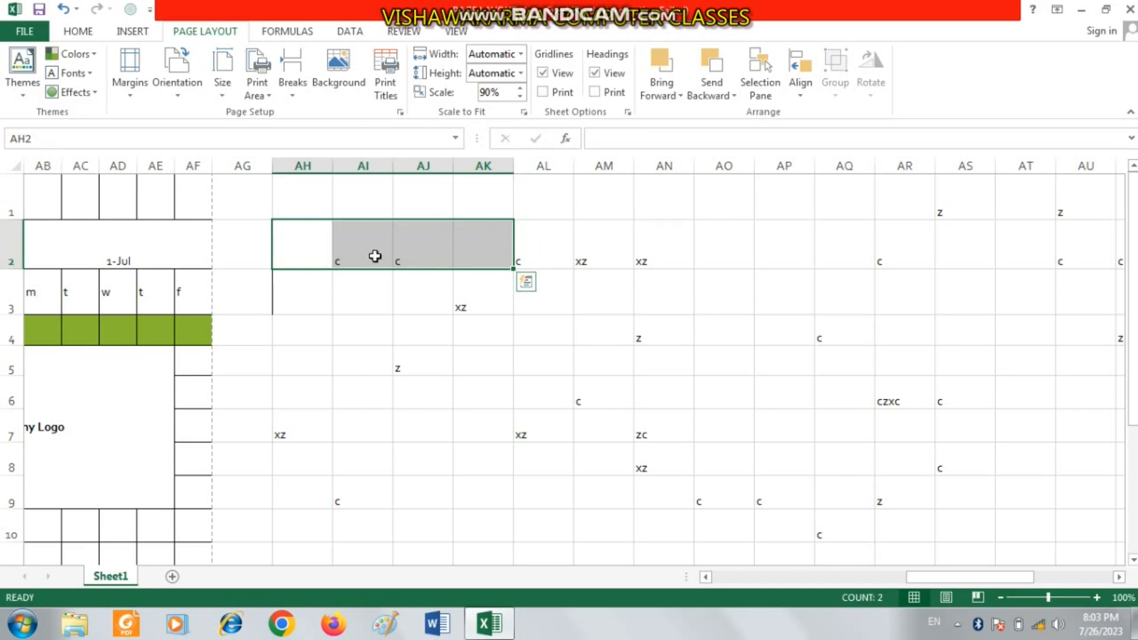
# Enter "erewr" in cell AH2 and "rewr" in cells AH3 and AH4
pyautogui.click(311, 240)
pyautogui.write('erewr')
pyautogui.click(299, 274)
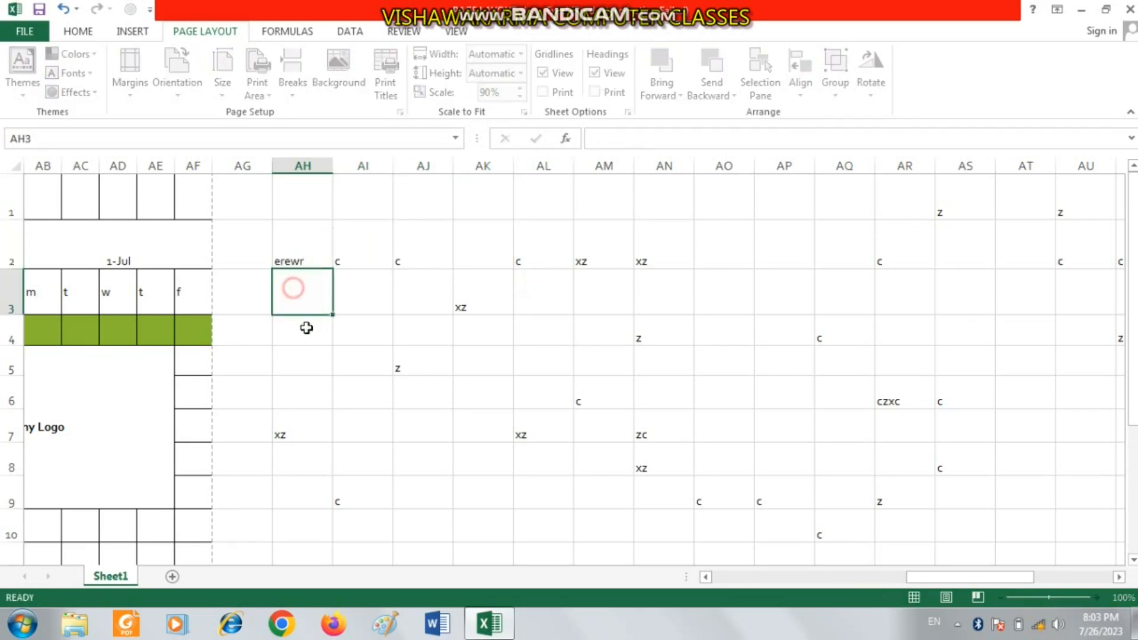
pyautogui.write('rewr')
pyautogui.press('Return')
pyautogui.write('rewr')
# Apply outside borders to cells AH2:AH4
pyautogui.moveTo(295, 247); pyautogui.dragTo(294, 335)
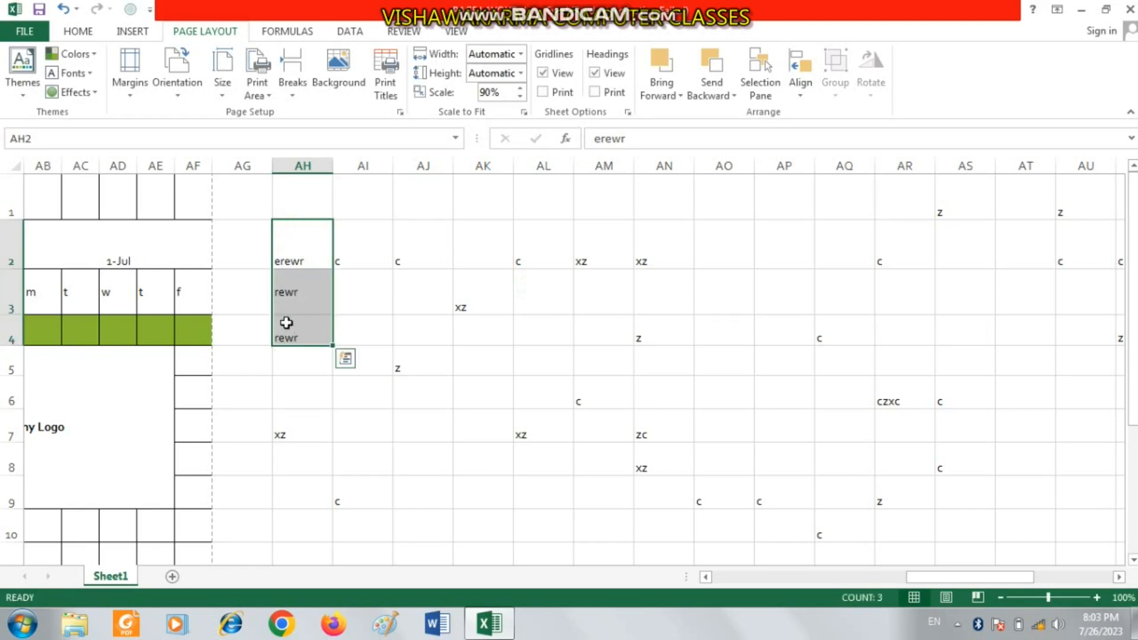
pyautogui.click(79, 31)
pyautogui.click(231, 87)
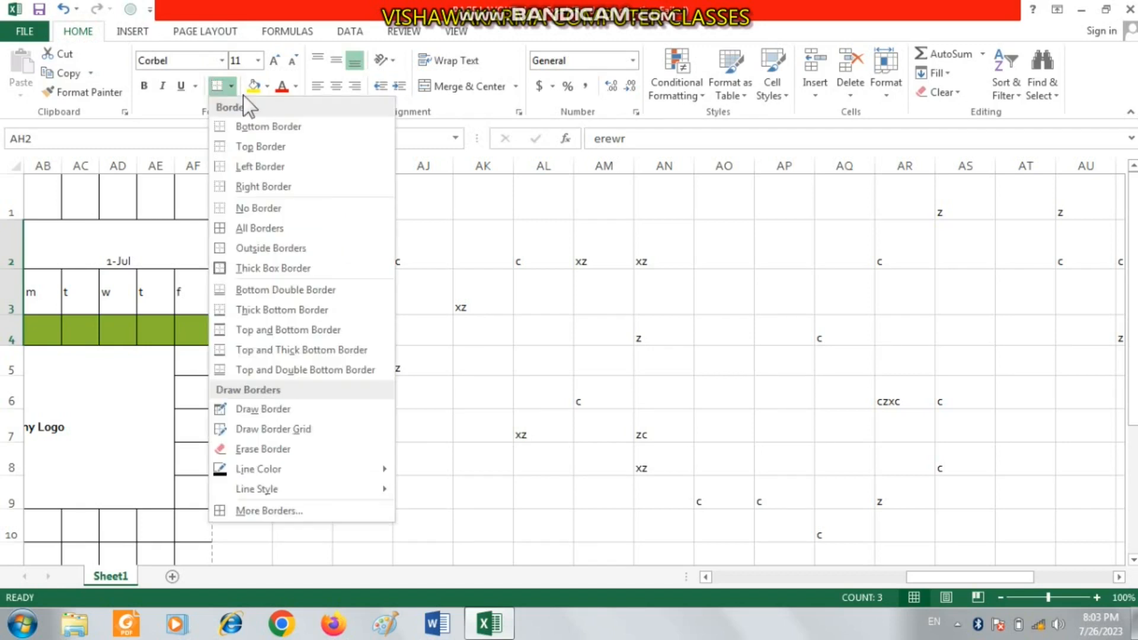
pyautogui.click(284, 252)
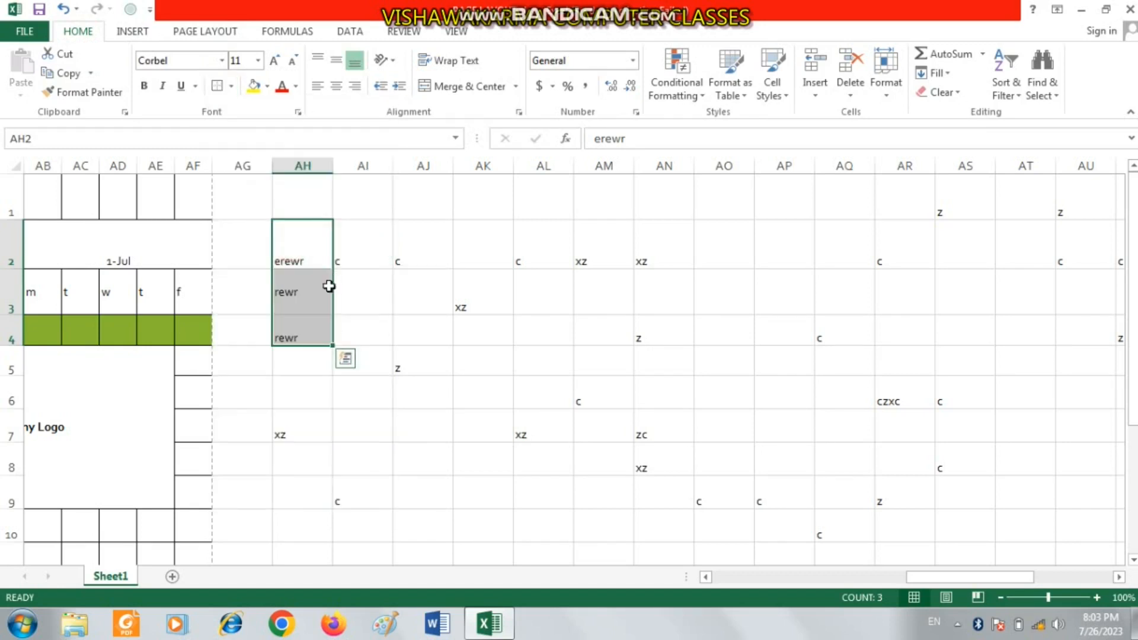
pyautogui.click(396, 346)
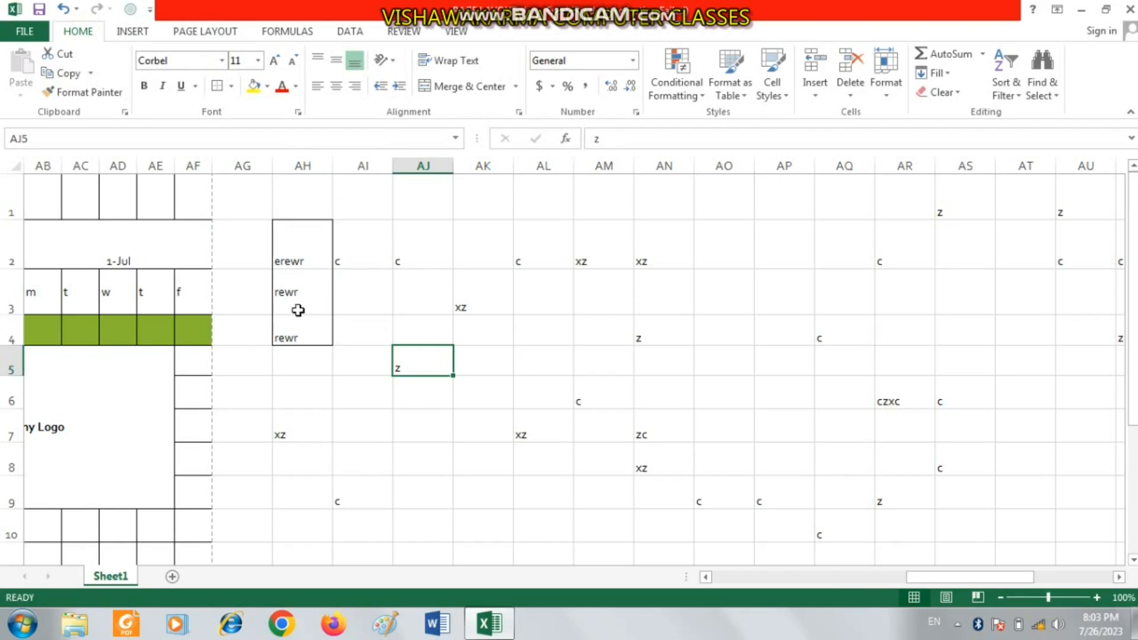
# Examine the bordered cells AH2 to AH4 on the sheet and zoomed in on page 2 of the print preview, then return to the sheet
pyautogui.click(299, 246)
pyautogui.click(299, 283)
pyautogui.click(299, 323)
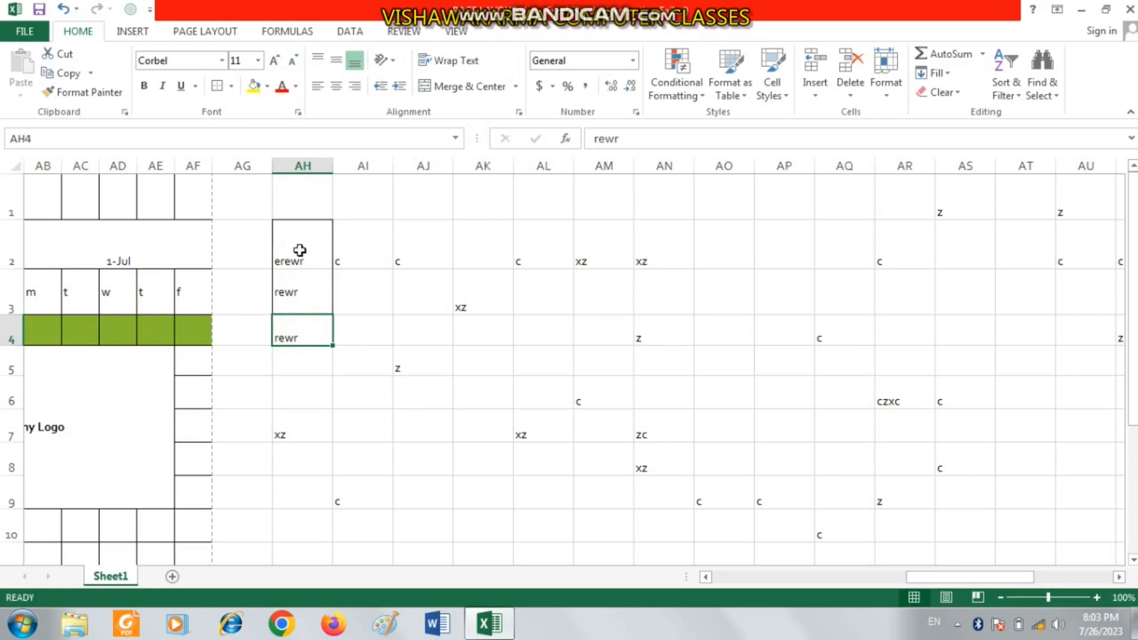
pyautogui.click(298, 240)
pyautogui.click(293, 281)
pyautogui.click(293, 325)
pyautogui.click(183, 31)
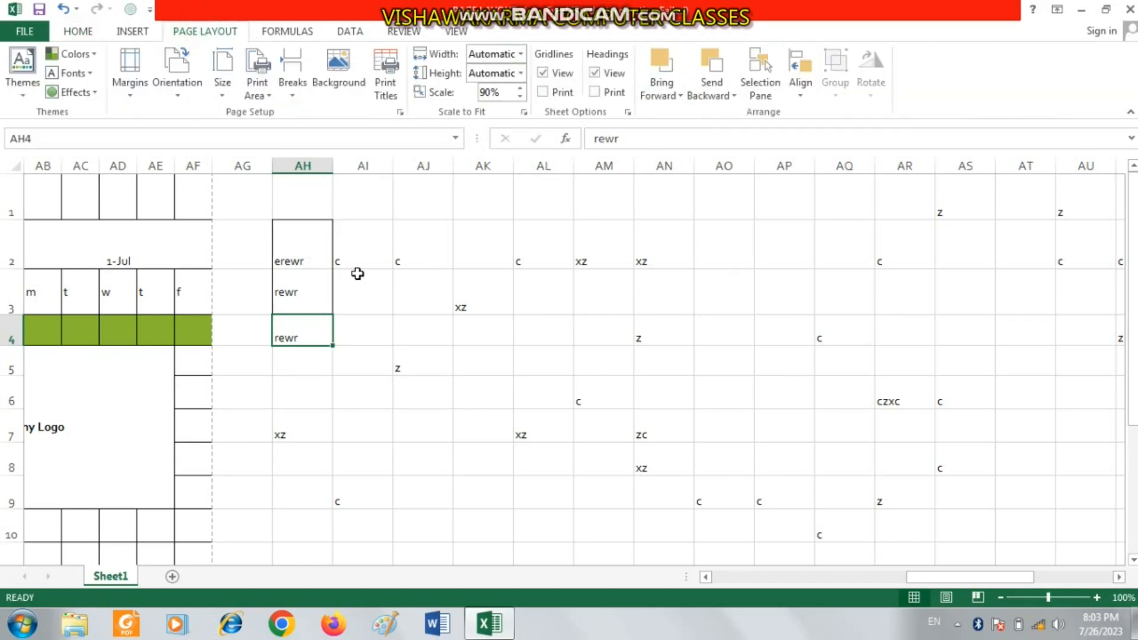
pyautogui.hotkey('ctrl', 'p')
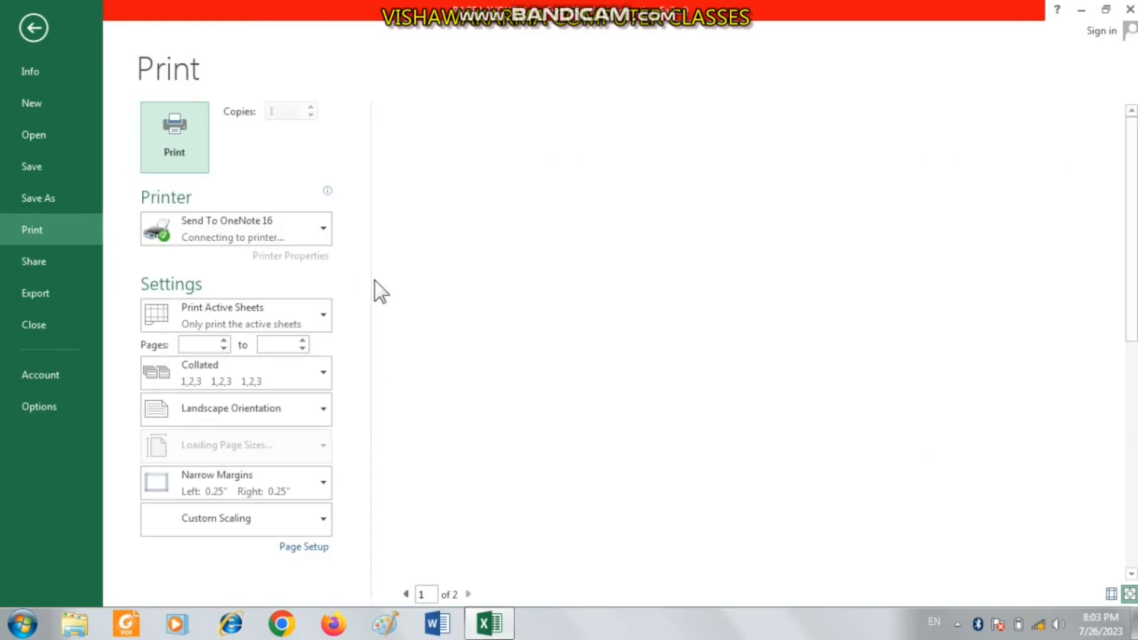
pyautogui.click(468, 594)
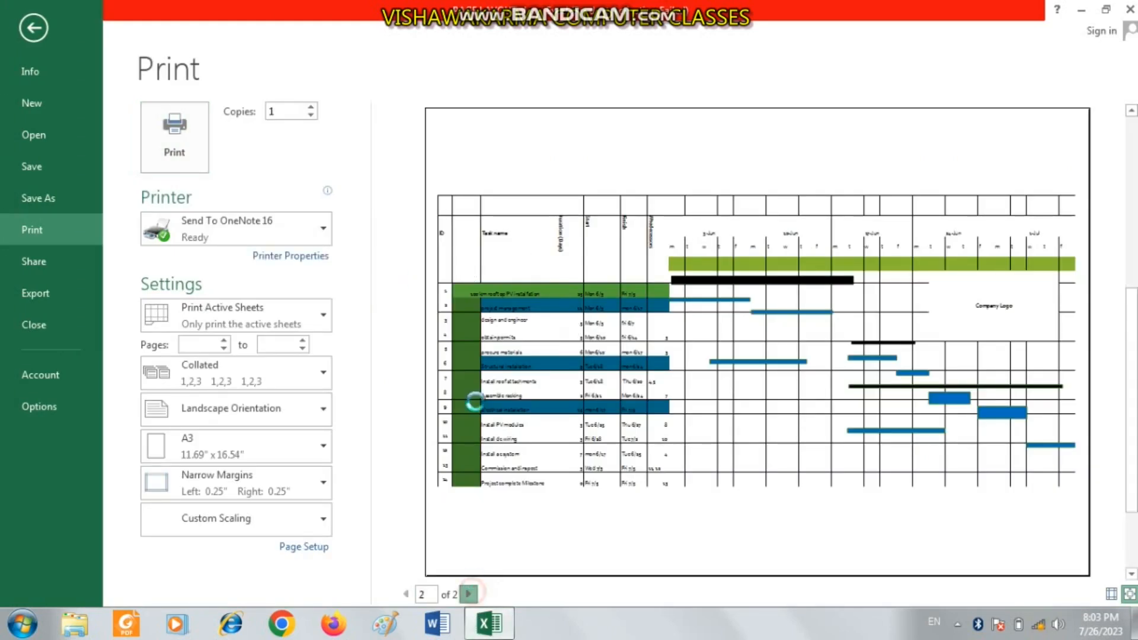
pyautogui.click(1128, 594)
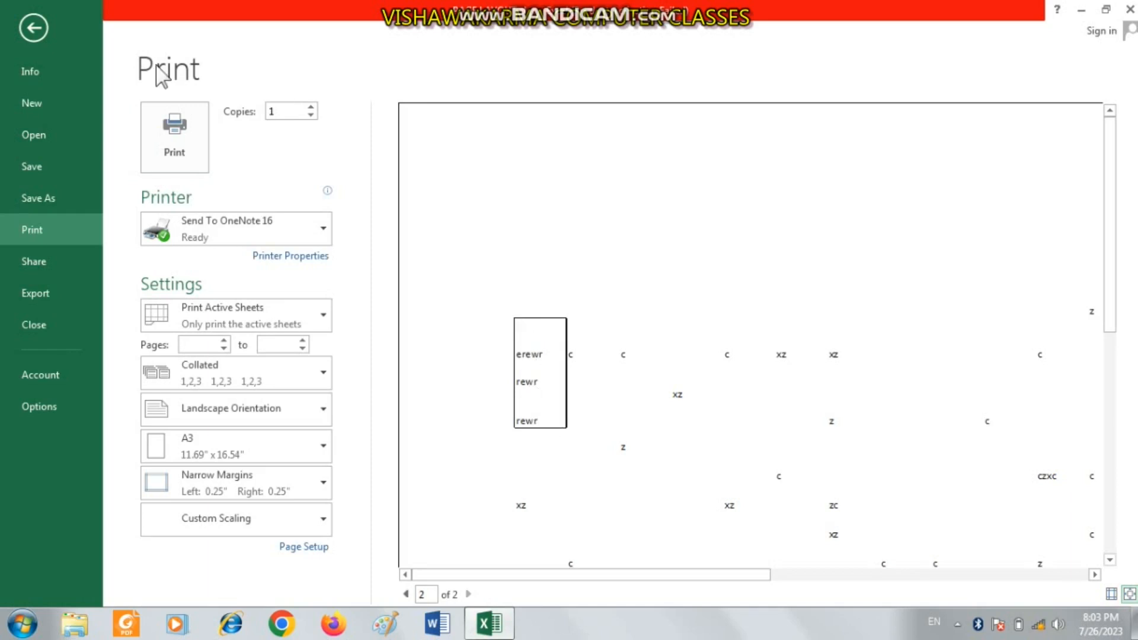
pyautogui.click(34, 28)
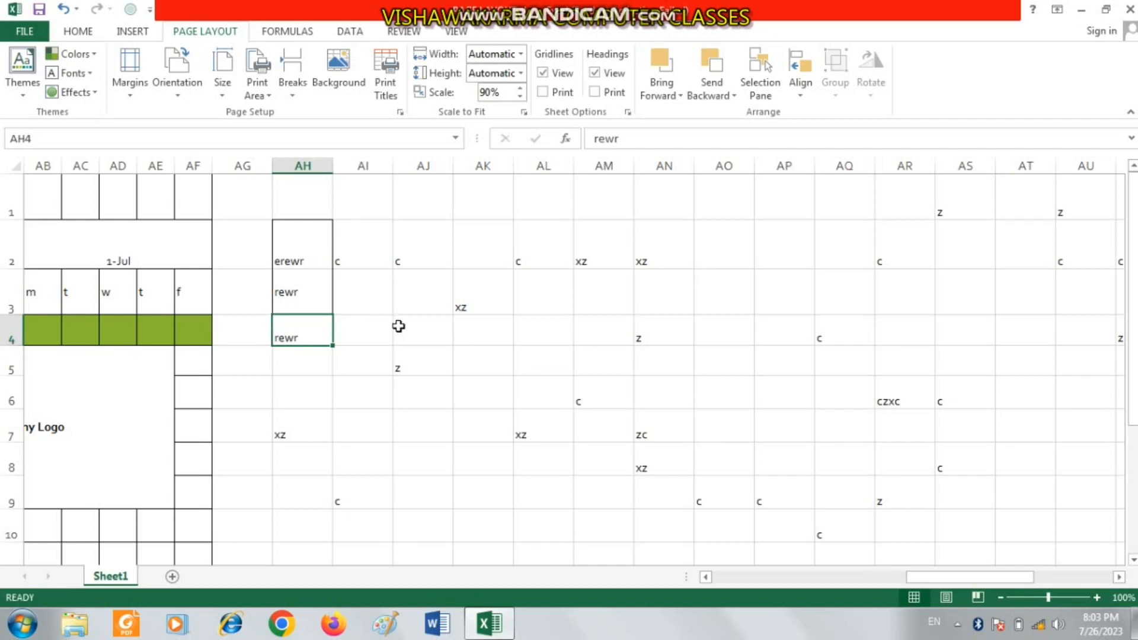
# Enable printing of the row and column headings
pyautogui.click(462, 349)
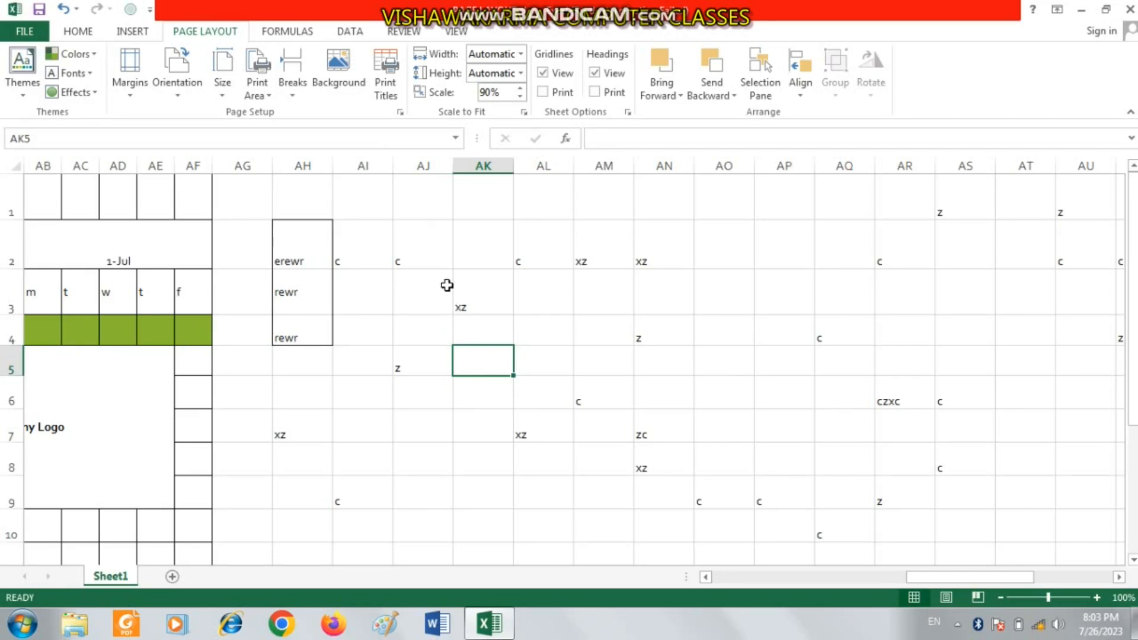
pyautogui.click(657, 328)
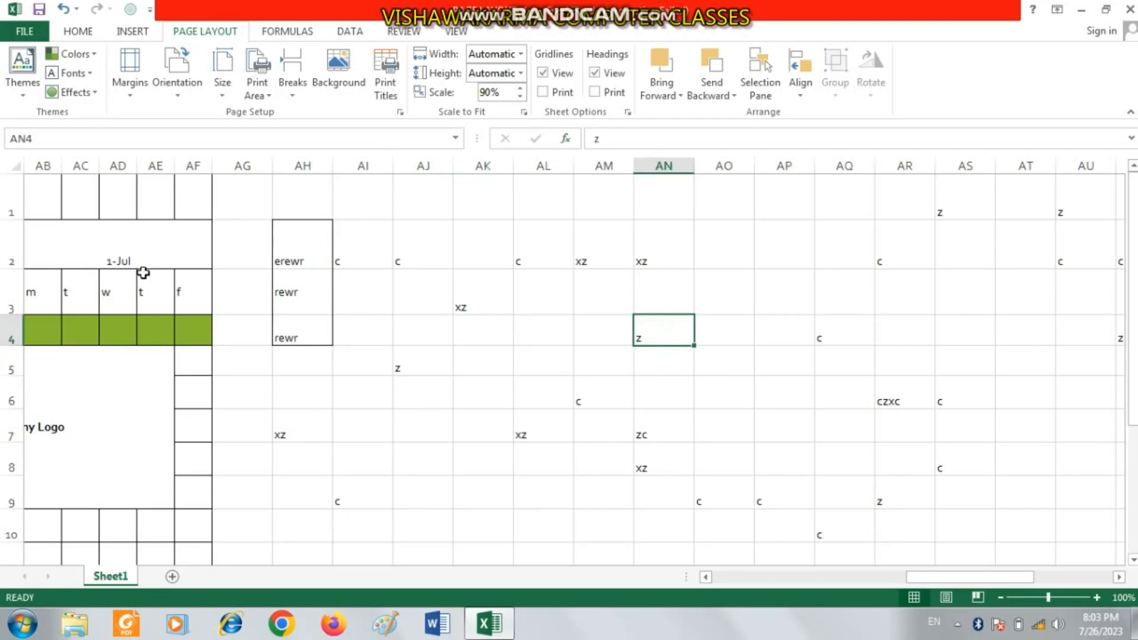
pyautogui.click(119, 263)
pyautogui.click(612, 90)
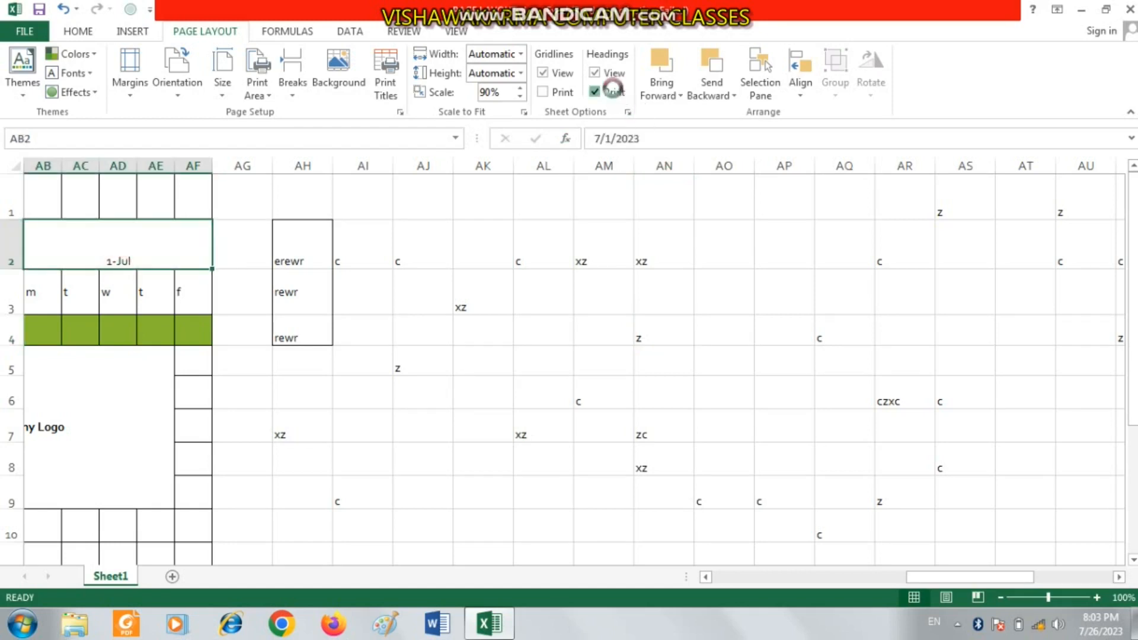
pyautogui.click(485, 285)
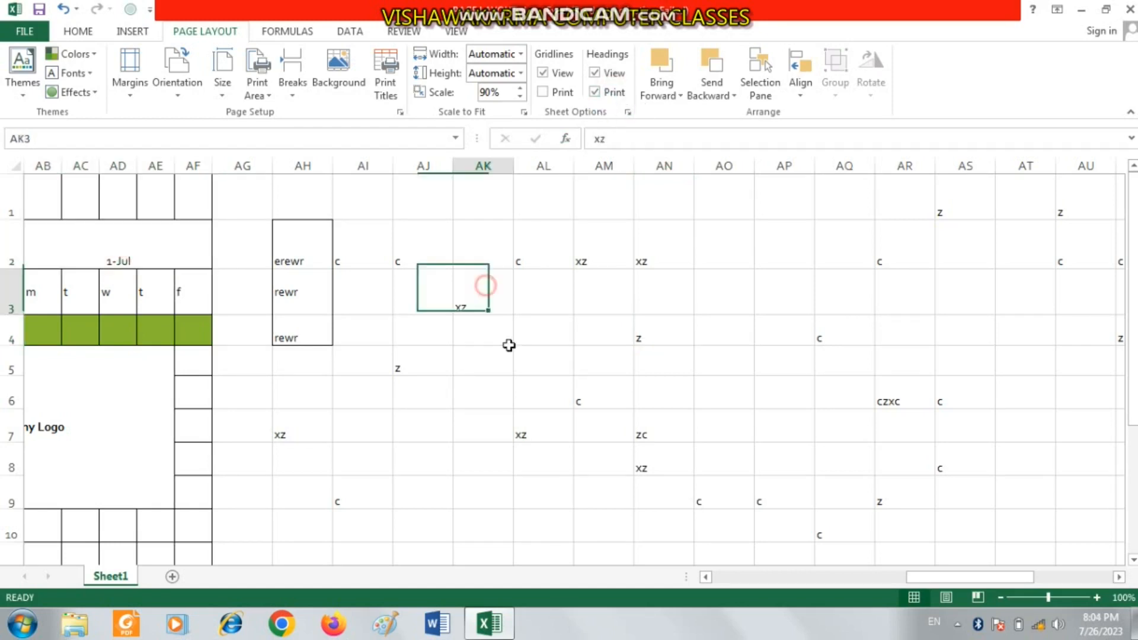
pyautogui.click(531, 369)
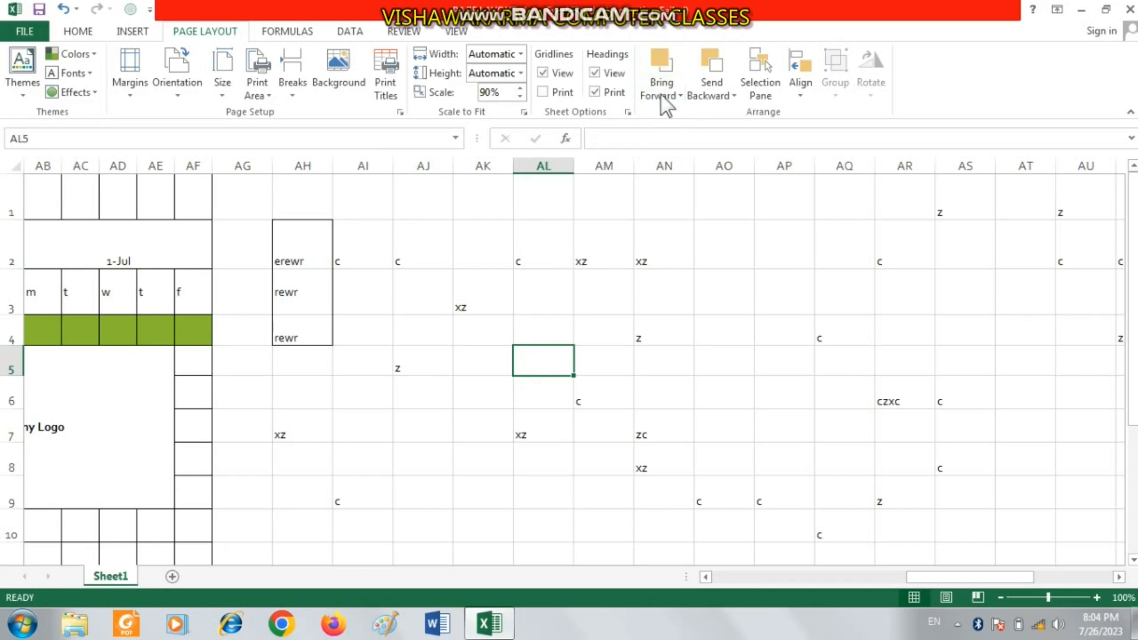